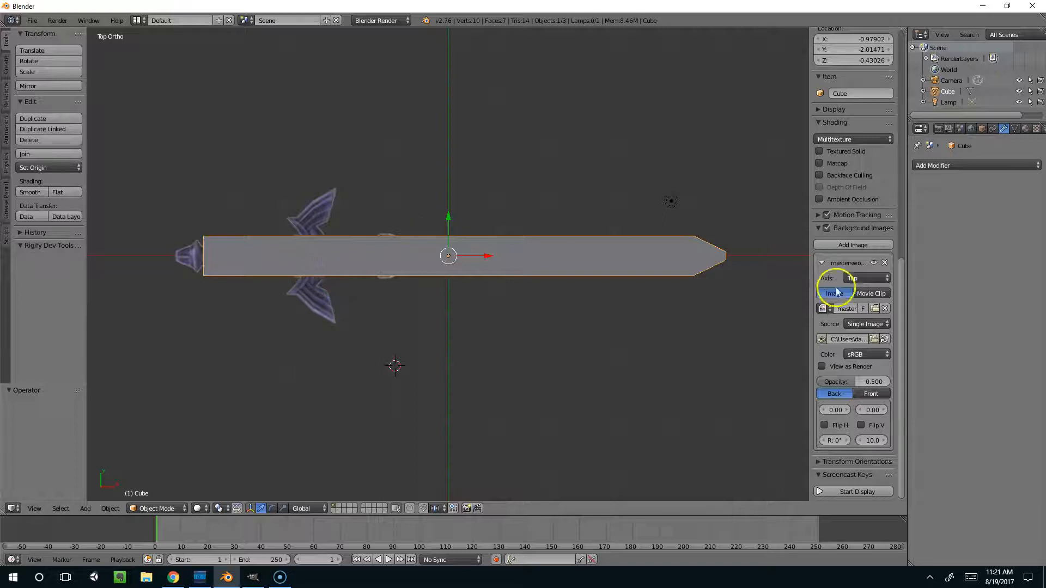
Delete the blade-shaped cube and show the sword reference image in the top orthographic view
{"action": "middle_click_drag", "start_coordinate": [518, 238], "coordinate": [462, 323]}
{"action": "key", "text": "x"}
{"action": "left_click", "coordinate": [541, 300]}
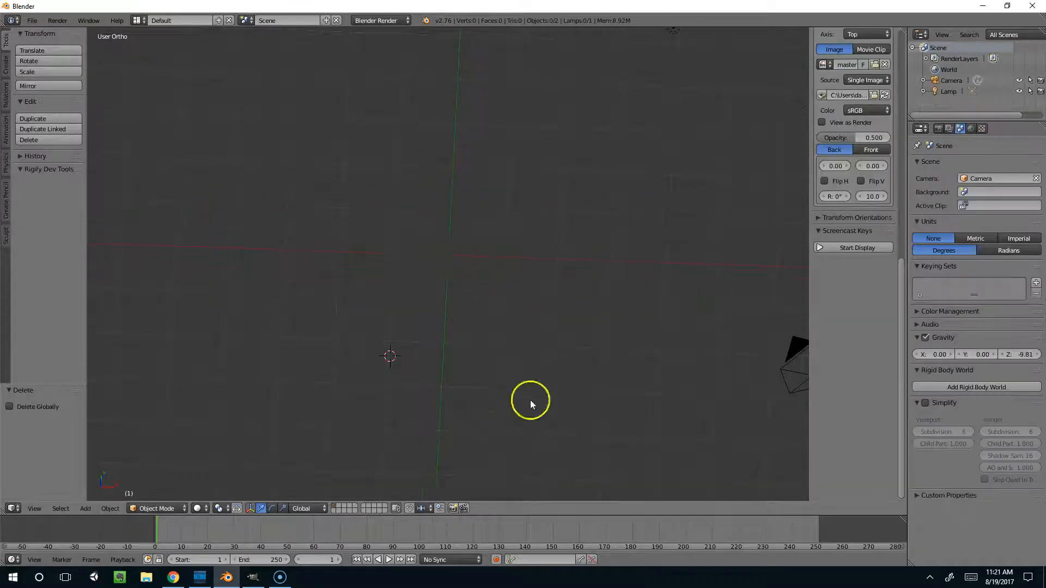
{"action": "key", "text": "KP_7"}
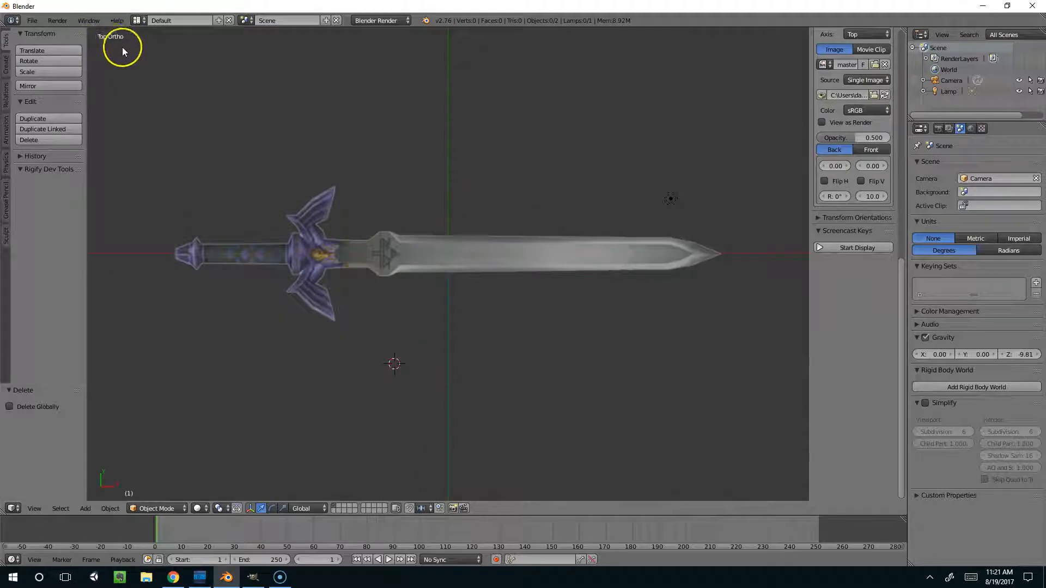
{"action": "key", "text": "KP_5"}
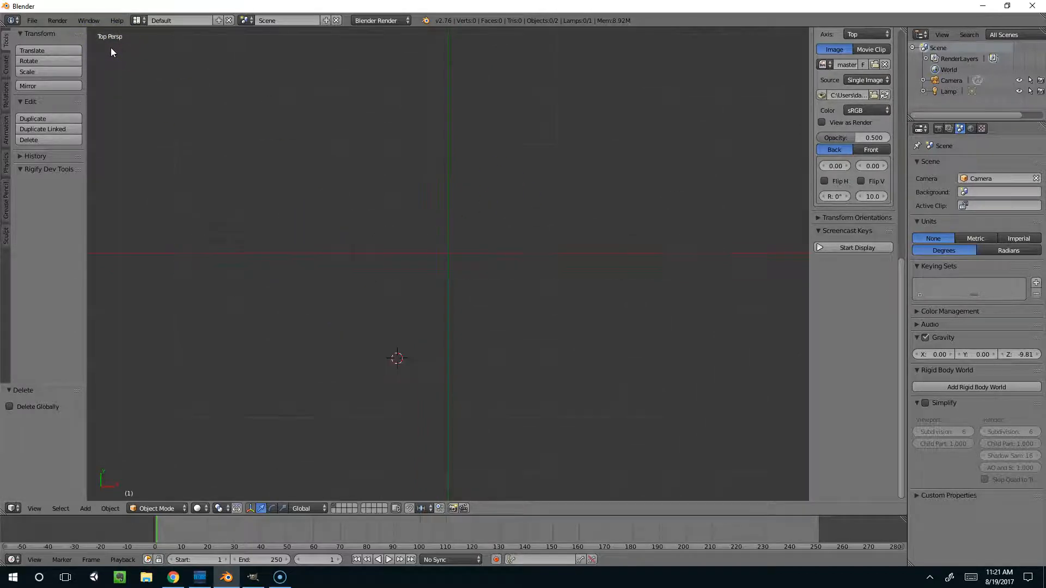
{"action": "key", "text": "KP_5"}
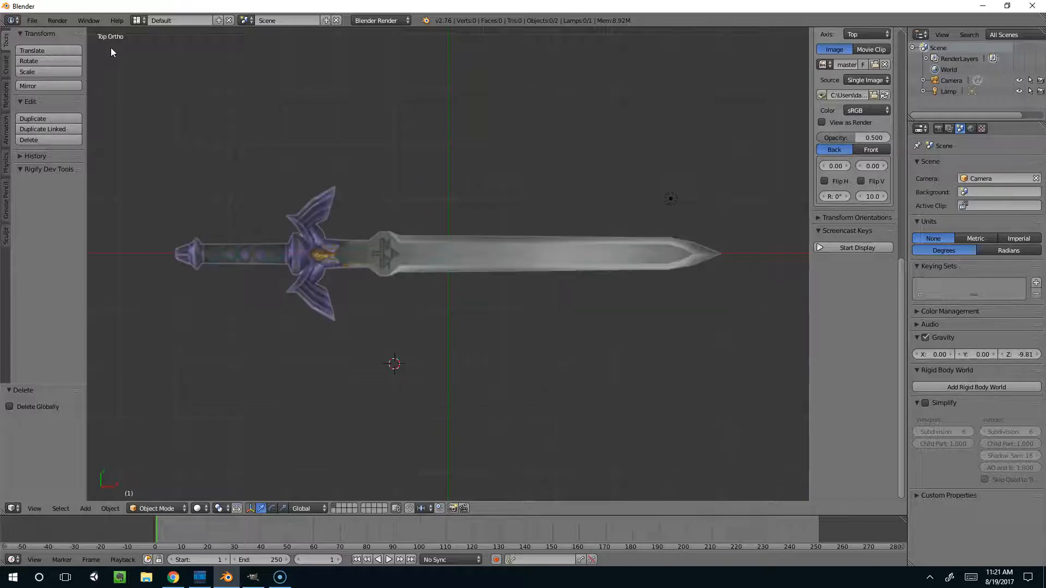
{"action": "scroll", "coordinate": [376, 218], "scroll_direction": "up", "scroll_amount": 1}
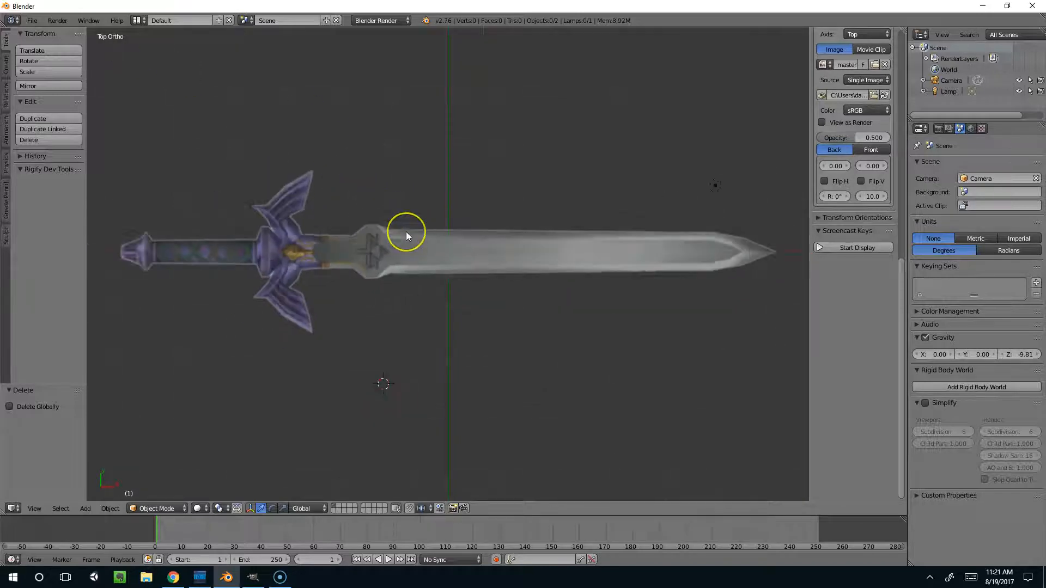
Add a cube mesh and clear its location so it sits at the world origin
{"action": "key", "text": "shift+a"}
{"action": "mouse_move", "coordinate": [406, 231]}
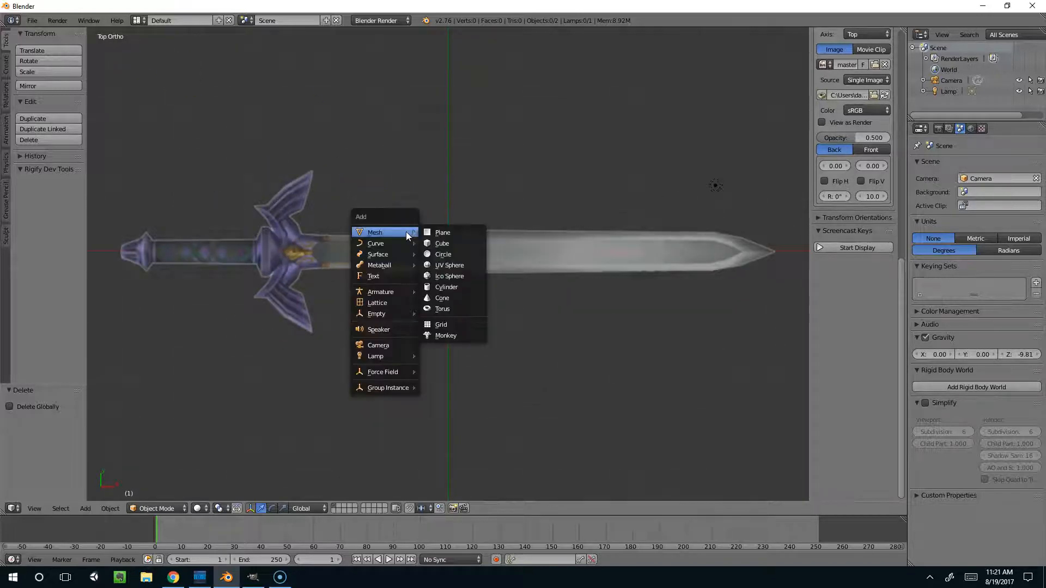
{"action": "left_click", "coordinate": [450, 244]}
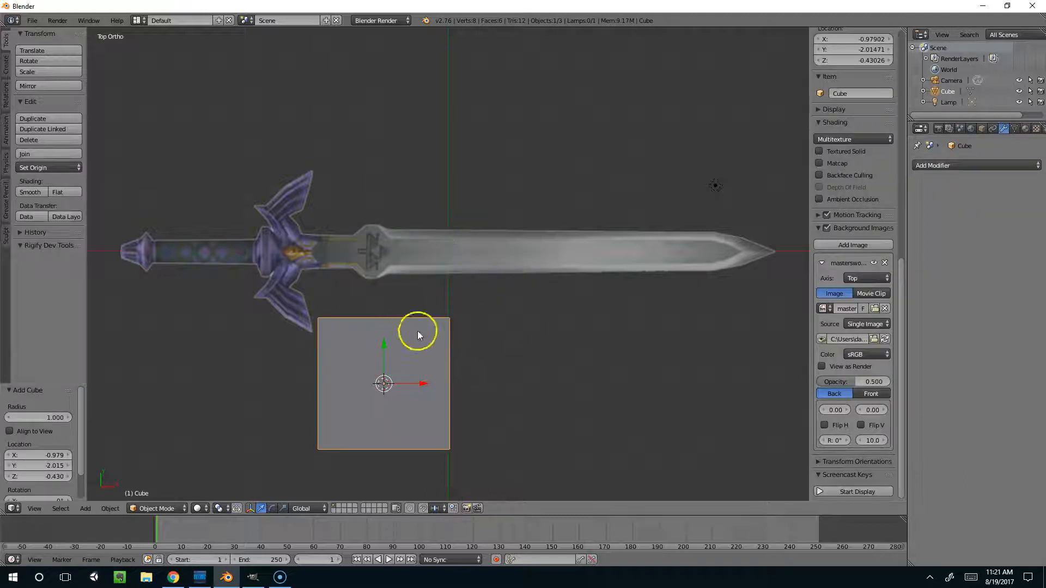
{"action": "scroll", "coordinate": [430, 322], "scroll_direction": "down", "scroll_amount": 2}
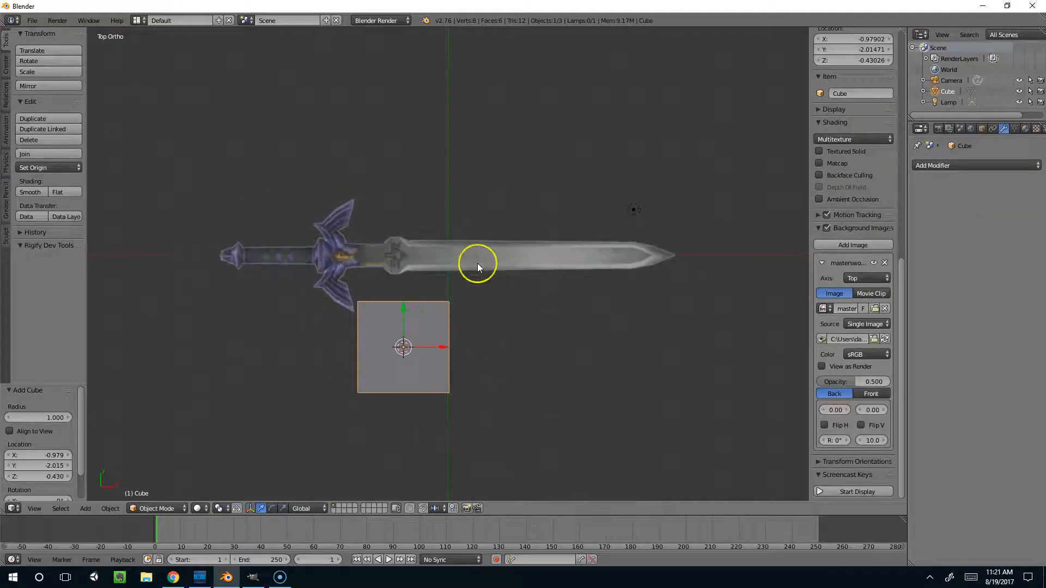
{"action": "key", "text": "alt+g"}
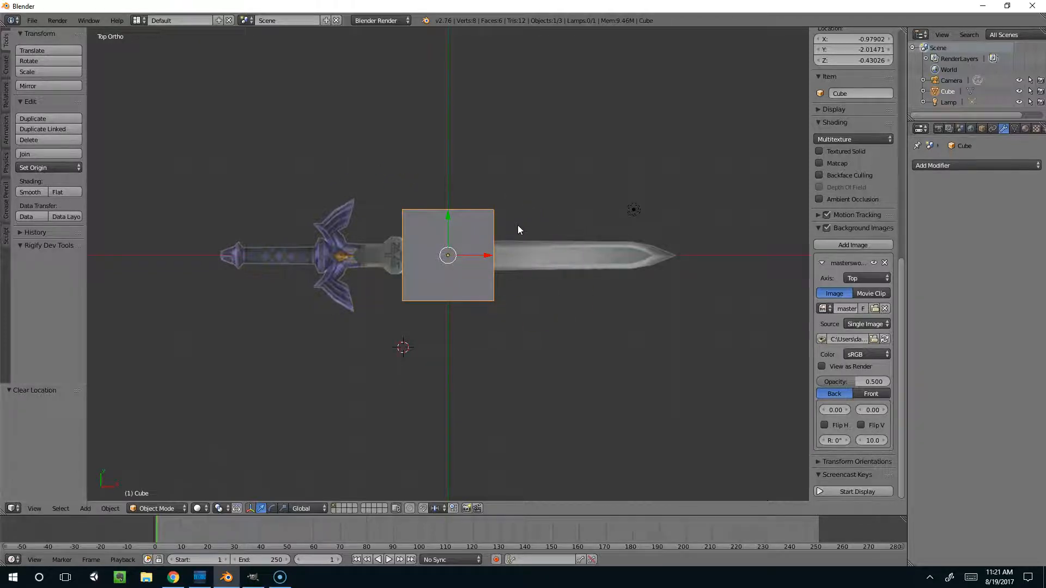
Merge all the cube's vertices at center and move the vertex about -3.73 along X to the pommel's end
{"action": "key", "text": "Tab"}
{"action": "key", "text": "w"}
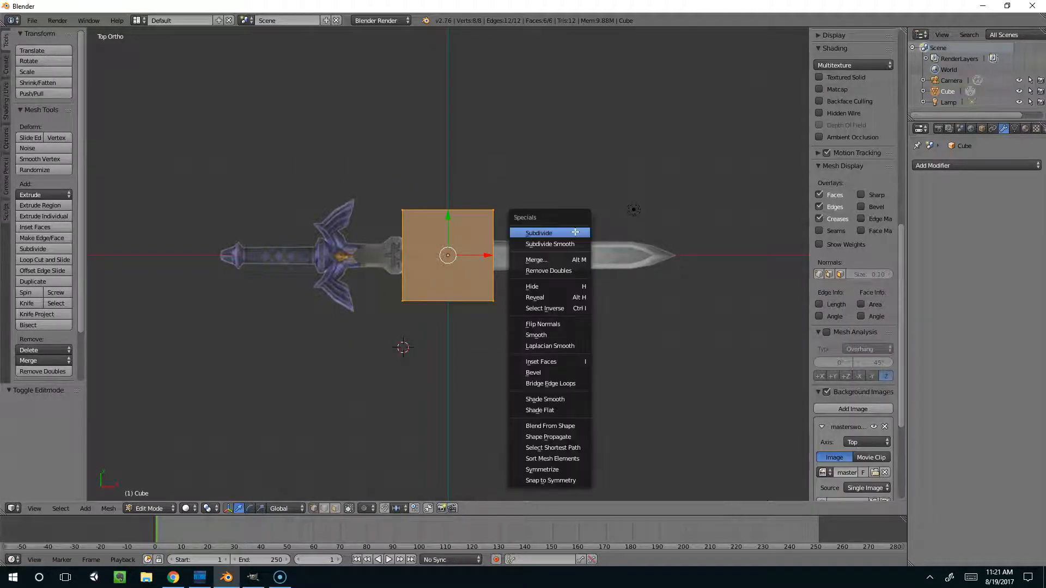
{"action": "left_click", "coordinate": [559, 260]}
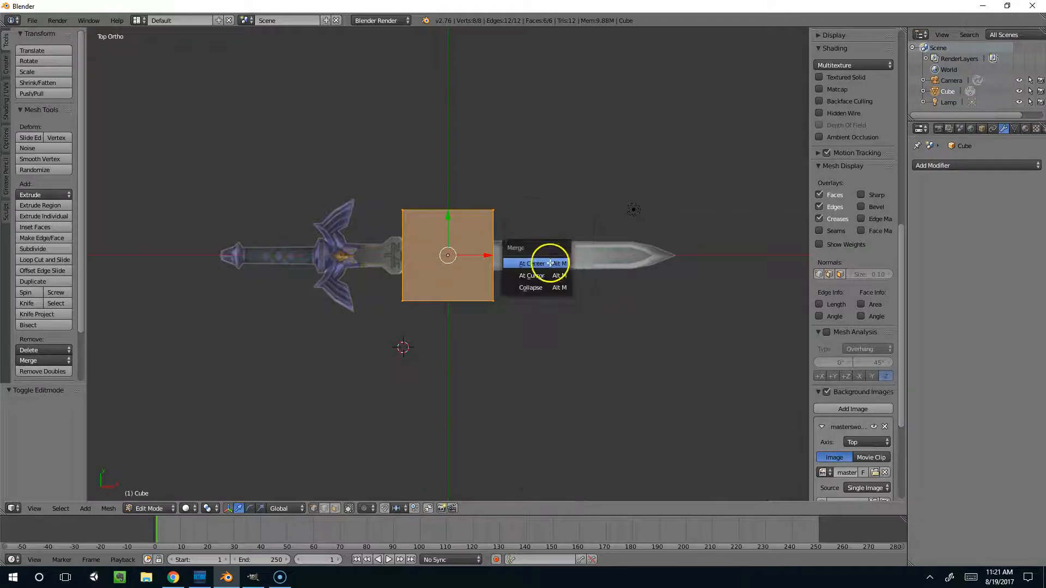
{"action": "left_click", "coordinate": [550, 263]}
{"action": "left_click_drag", "start_coordinate": [487, 257], "coordinate": [257, 260]}
Extrude the vertex point by point along the pommel's upper outline, over its peak and down to the start of the grip
{"action": "scroll", "coordinate": [210, 257], "scroll_direction": "up", "scroll_amount": 5}
{"action": "middle_click_drag", "start_coordinate": [191, 248], "coordinate": [774, 223], "text": "shift"}
{"action": "scroll", "coordinate": [413, 226], "scroll_direction": "up", "scroll_amount": 5}
{"action": "key", "text": "e"}
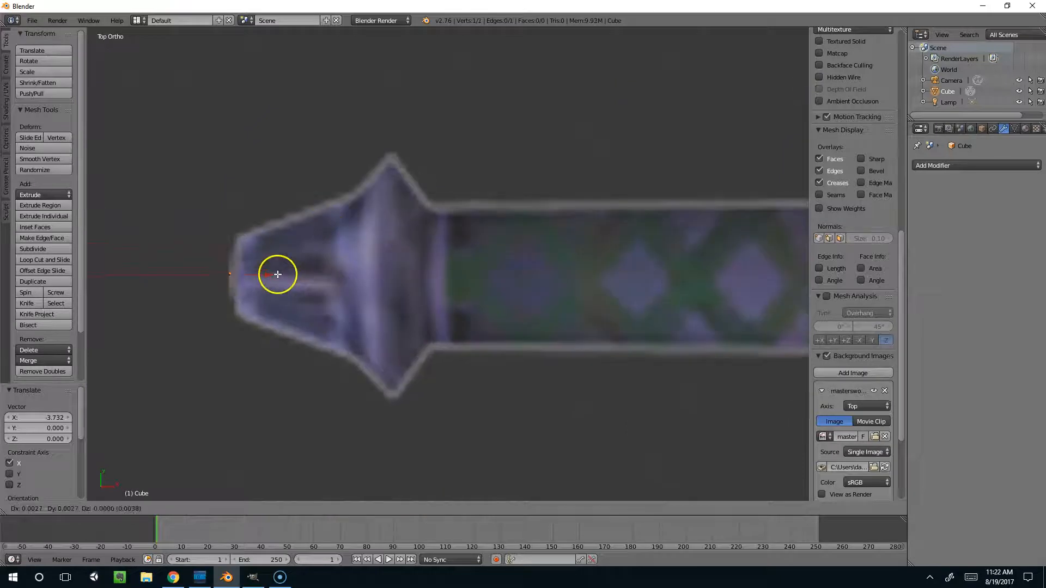
{"action": "left_click", "coordinate": [281, 236]}
{"action": "key", "text": "e"}
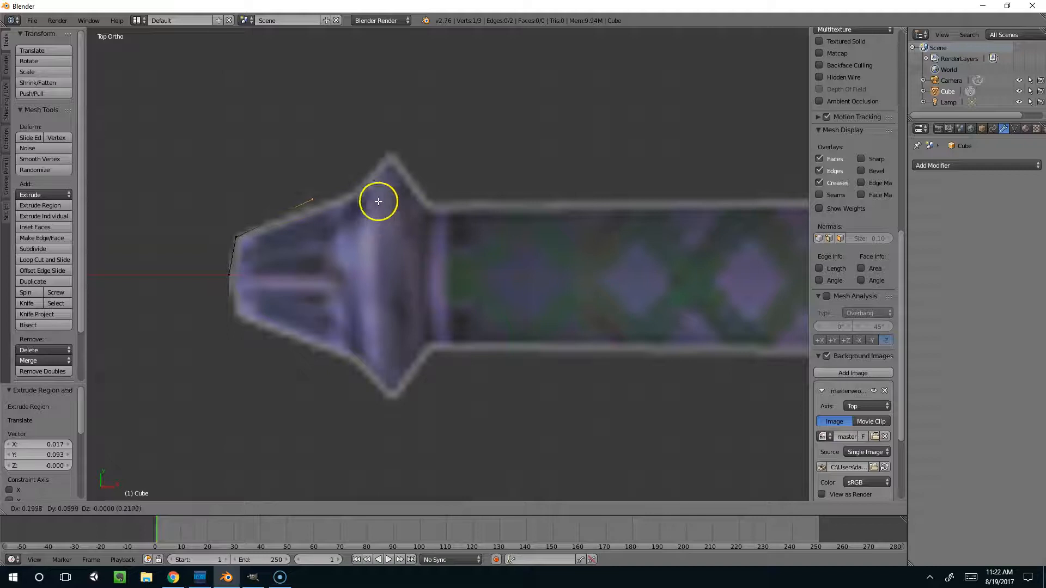
{"action": "left_click", "coordinate": [397, 201]}
{"action": "key", "text": "e"}
{"action": "left_click", "coordinate": [412, 187]}
{"action": "key", "text": "e"}
{"action": "left_click", "coordinate": [450, 150]}
{"action": "key", "text": "e"}
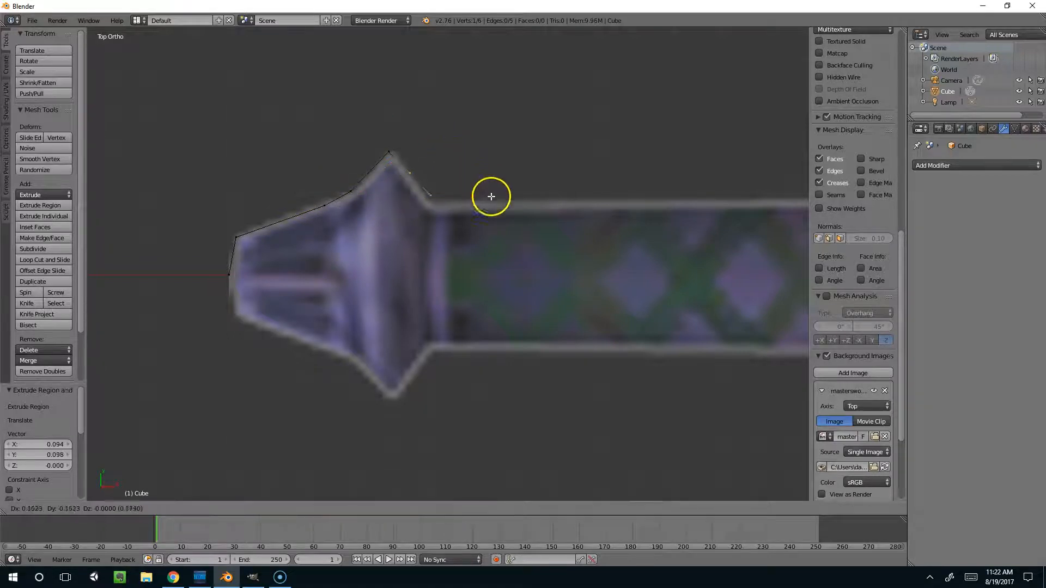
{"action": "left_click", "coordinate": [494, 217]}
Extrude two segments along the grip's upper edge until they reach the guard's collar
{"action": "middle_click_drag", "start_coordinate": [670, 245], "coordinate": [398, 250], "text": "shift"}
{"action": "key", "text": "e"}
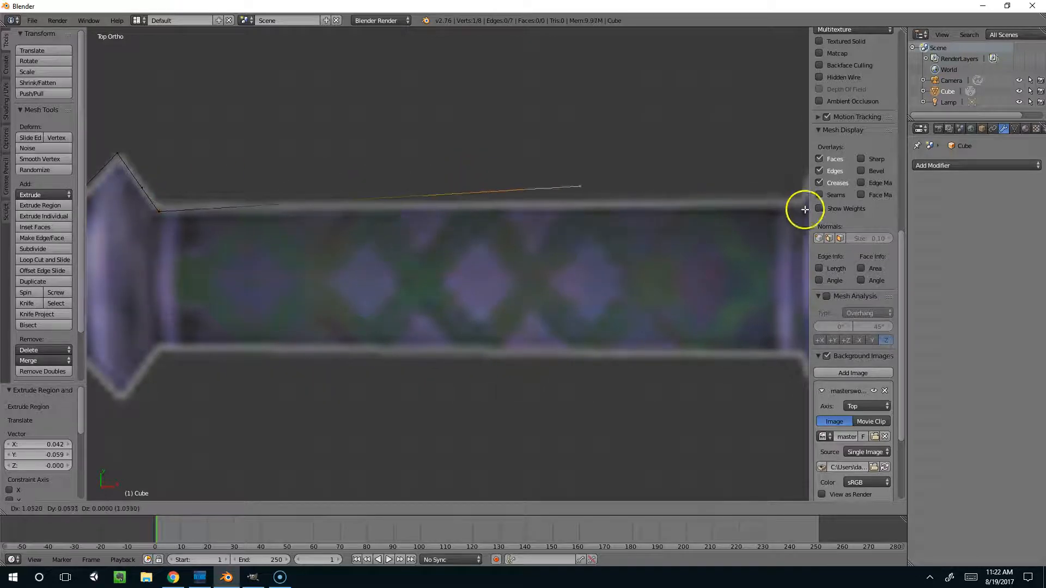
{"action": "left_click", "coordinate": [99, 232]}
{"action": "middle_click_drag", "start_coordinate": [199, 268], "coordinate": [622, 271], "text": "shift"}
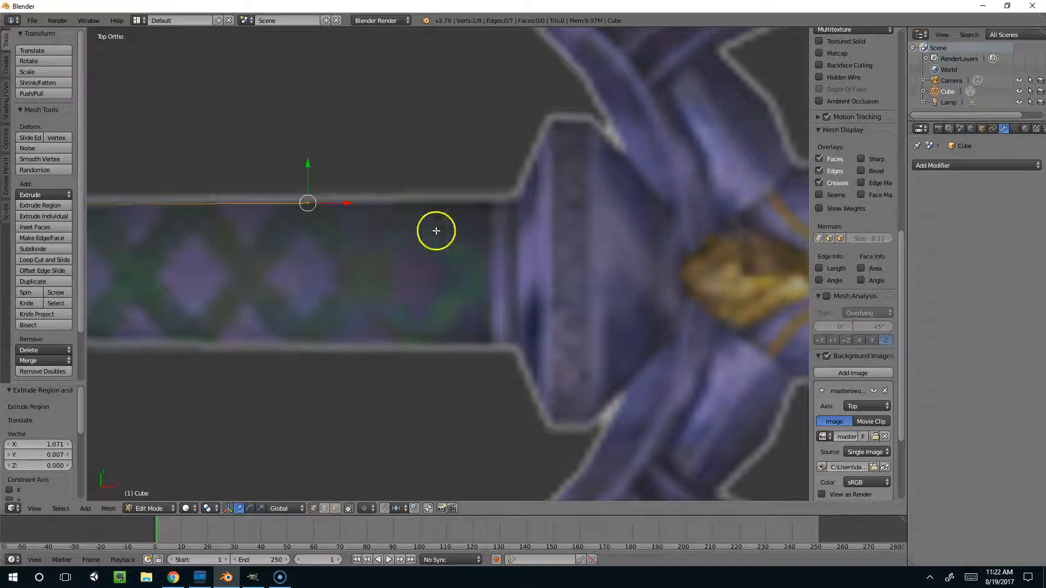
{"action": "key", "text": "e"}
{"action": "left_click", "coordinate": [652, 222]}
Extrude three segments around the guard's collar: up its slope, across its top and down to the wing
{"action": "key", "text": "e"}
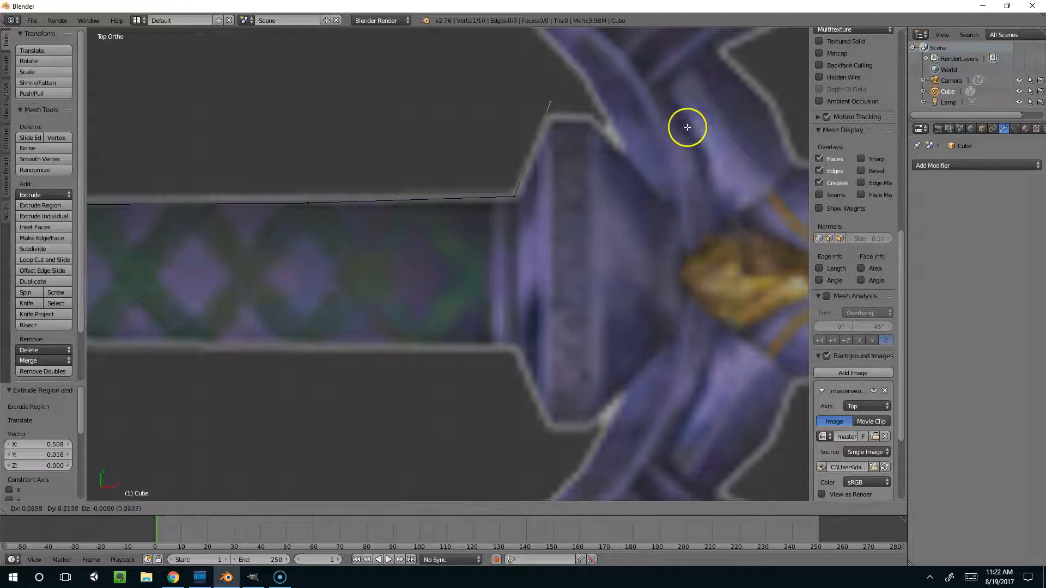
{"action": "left_click", "coordinate": [684, 142]}
{"action": "middle_click_drag", "start_coordinate": [684, 142], "coordinate": [626, 223], "text": "shift"}
{"action": "key", "text": "e"}
{"action": "left_click", "coordinate": [627, 228]}
{"action": "key", "text": "e"}
{"action": "left_click", "coordinate": [659, 261]}
Extrude vertices along the upper wing's pommel-side outline, around its small spike and up to the wing tip
{"action": "key", "text": "e"}
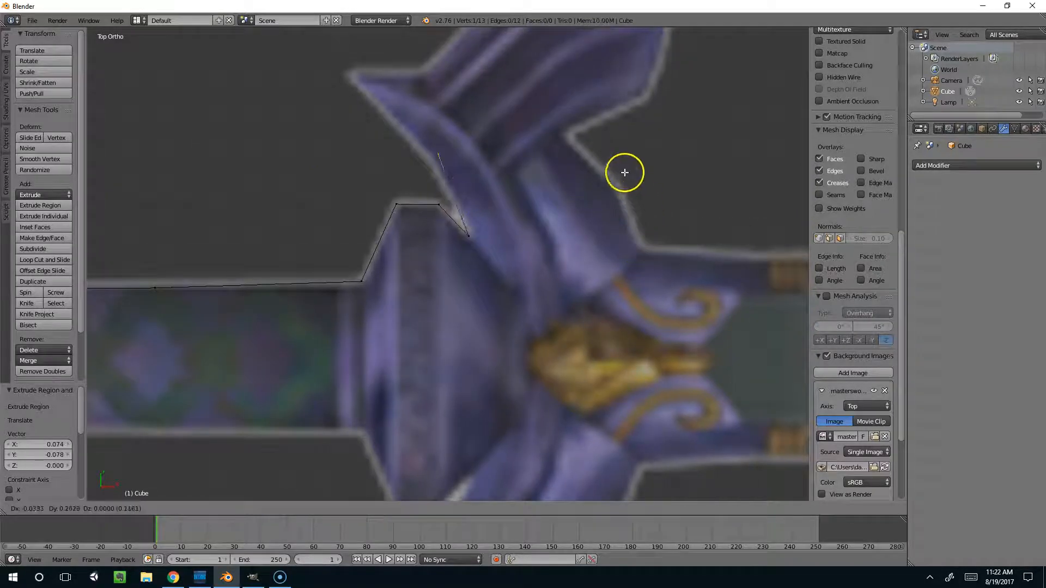
{"action": "left_click", "coordinate": [621, 198]}
{"action": "key", "text": "e"}
{"action": "left_click", "coordinate": [535, 94]}
{"action": "middle_click_drag", "start_coordinate": [535, 94], "coordinate": [614, 250], "text": "shift"}
{"action": "key", "text": "e"}
{"action": "left_click", "coordinate": [637, 258]}
{"action": "key", "text": "e"}
{"action": "left_click", "coordinate": [769, 129]}
{"action": "middle_click_drag", "start_coordinate": [755, 138], "coordinate": [584, 269], "text": "shift"}
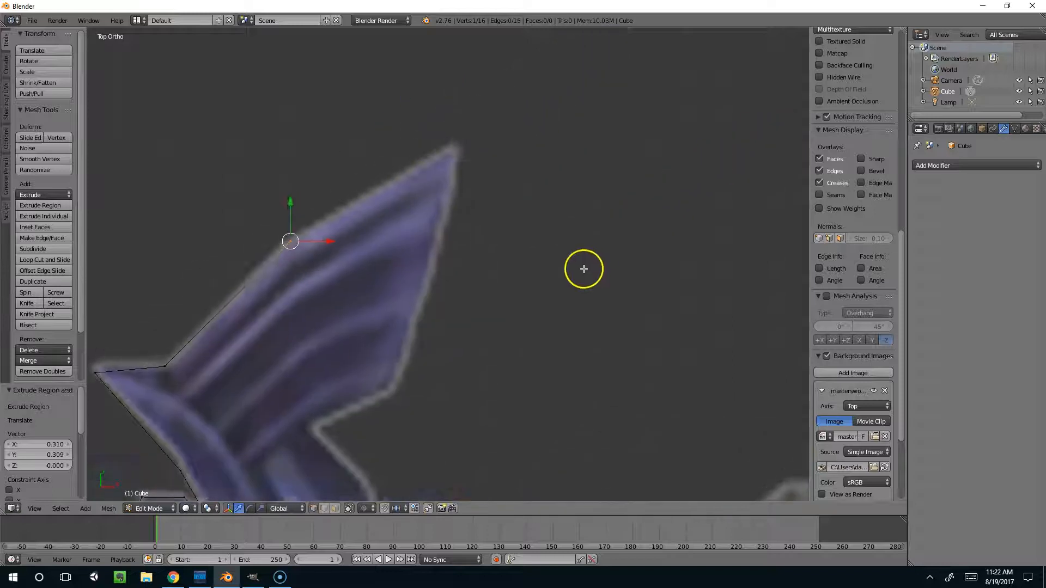
{"action": "key", "text": "e"}
{"action": "left_click", "coordinate": [749, 159]}
Start the Screencast Keys display in the 3D view
{"action": "scroll", "coordinate": [845, 493], "scroll_direction": "down", "scroll_amount": 5}
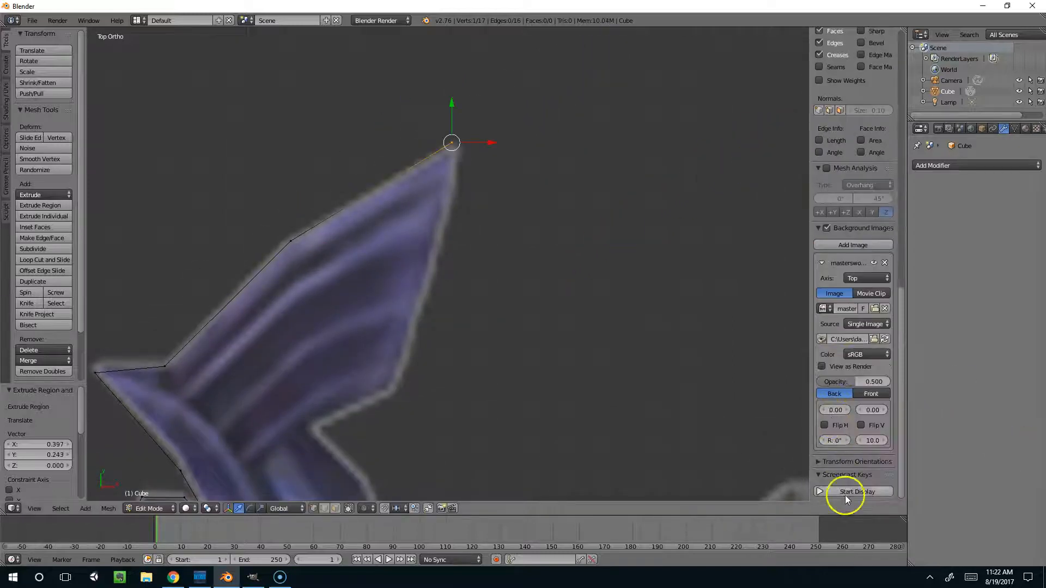
{"action": "left_click", "coordinate": [853, 492]}
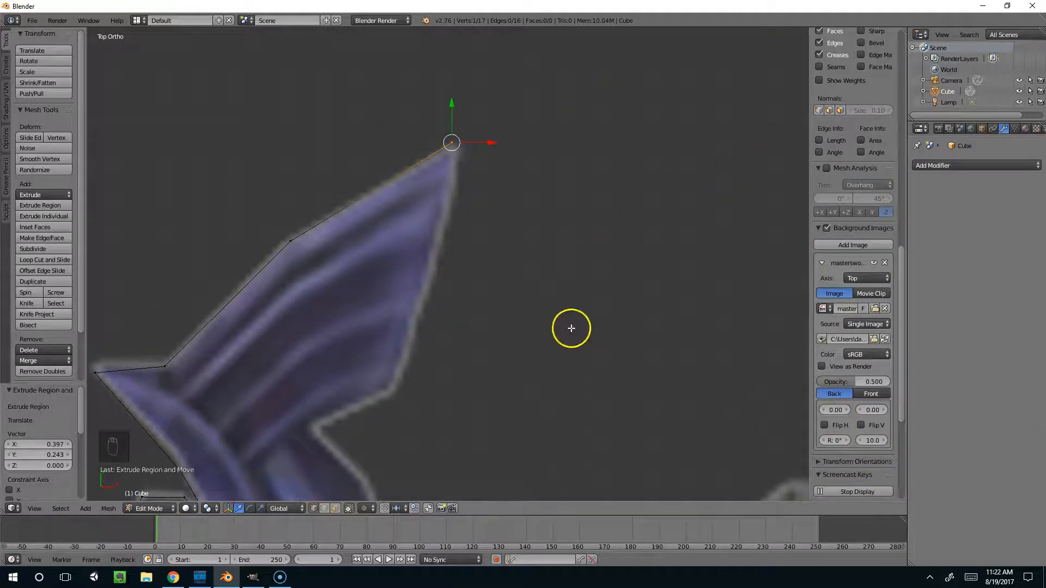
Extrude three segments from the wing tip down its blade-side edge to the inner notch
{"action": "key", "text": "e"}
{"action": "left_click", "coordinate": [541, 31]}
{"action": "middle_click_drag", "start_coordinate": [529, 353], "coordinate": [594, 152], "text": "shift"}
{"action": "key", "text": "e"}
{"action": "left_click", "coordinate": [565, 231]}
{"action": "key", "text": "e"}
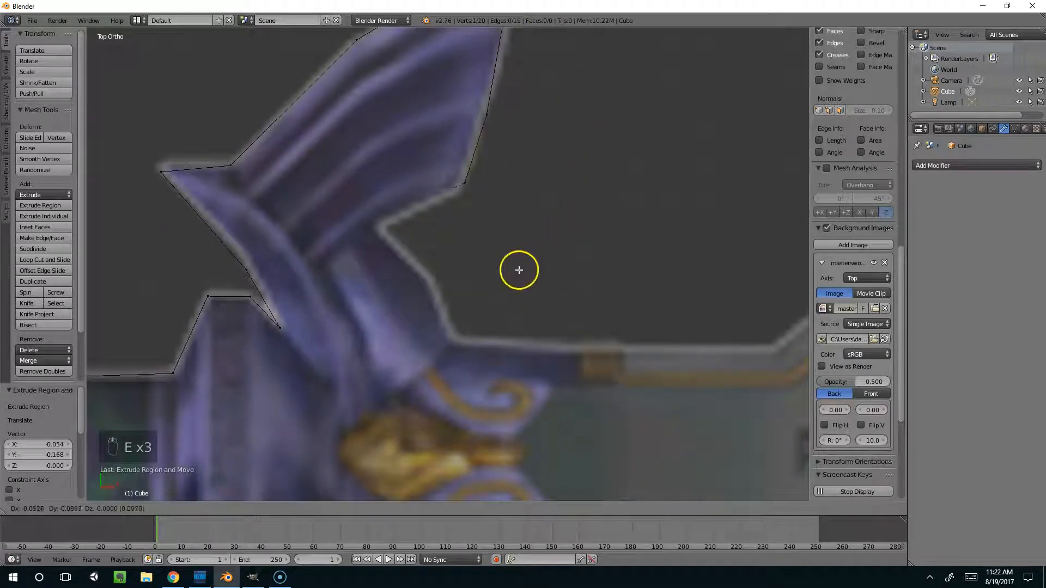
{"action": "left_click", "coordinate": [474, 292]}
Extrude two segments from the wing's inner notch down to the point where the wing meets the blade's base
{"action": "scroll", "coordinate": [604, 253], "scroll_direction": "down", "scroll_amount": 2, "text": "shift"}
{"action": "scroll", "coordinate": [600, 246], "scroll_direction": "down", "scroll_amount": 3}
{"action": "key", "text": "e"}
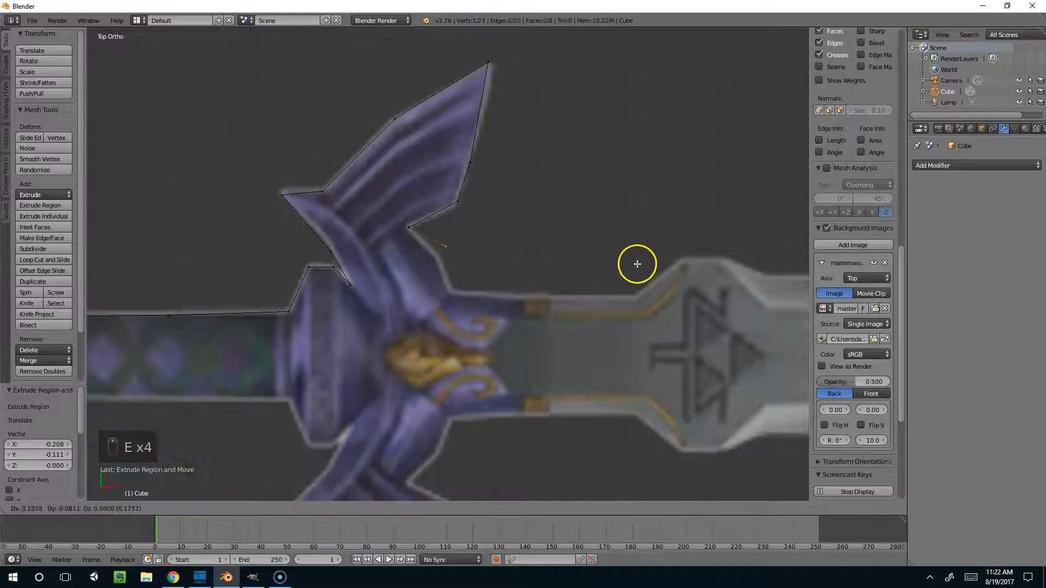
{"action": "left_click", "coordinate": [631, 276]}
{"action": "key", "text": "e"}
{"action": "left_click", "coordinate": [648, 315]}
Extrude along the upper edge of the blade's narrow base, and up the slope of the flare beside the emblem
{"action": "scroll", "coordinate": [686, 295], "scroll_direction": "down", "scroll_amount": 1, "text": "shift"}
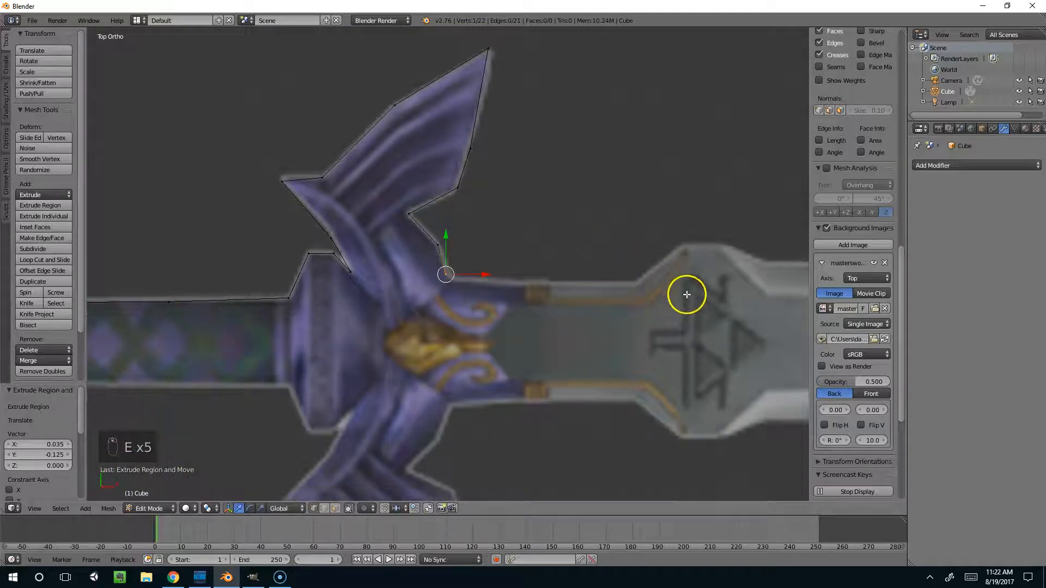
{"action": "scroll", "coordinate": [686, 292], "scroll_direction": "down", "scroll_amount": 1}
{"action": "middle_click_drag", "start_coordinate": [685, 287], "coordinate": [498, 287], "text": "shift"}
{"action": "key", "text": "e"}
{"action": "left_click", "coordinate": [668, 298]}
{"action": "key", "text": "e"}
{"action": "left_click", "coordinate": [715, 262]}
Extrude across the top of the flare beside the emblem and down its far slope to the blade's edge
{"action": "middle_click_drag", "start_coordinate": [711, 264], "coordinate": [524, 292], "text": "shift"}
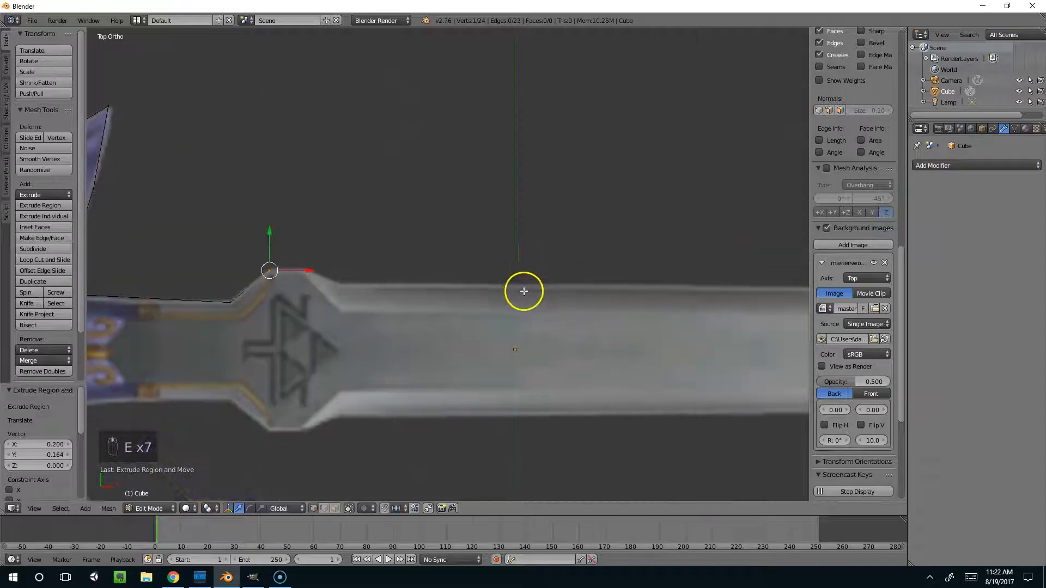
{"action": "key", "text": "e"}
{"action": "left_click", "coordinate": [564, 288]}
{"action": "scroll", "coordinate": [572, 248], "scroll_direction": "down", "scroll_amount": 4}
{"action": "middle_click_drag", "start_coordinate": [572, 248], "coordinate": [433, 244], "text": "shift"}
{"action": "key", "text": "e"}
{"action": "left_click", "coordinate": [436, 245]}
Extrude two long segments along the blade's upper edge, the first about 2.79 along X, ending where the tip begins to taper
{"action": "key", "text": "KP_7"}
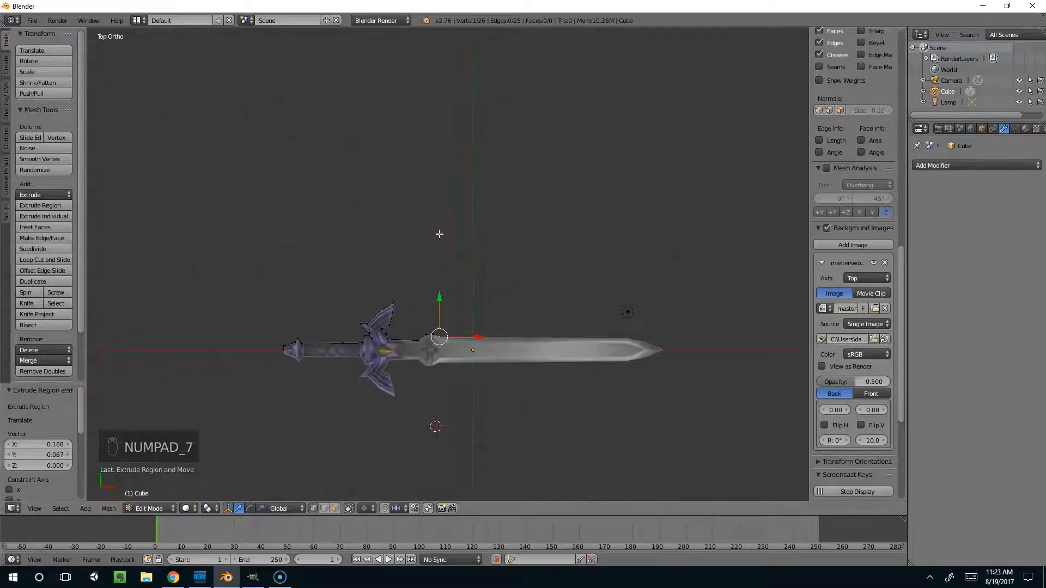
{"action": "middle_click_drag", "start_coordinate": [605, 271], "coordinate": [598, 188]}
{"action": "key", "text": "KP_7"}
{"action": "scroll", "coordinate": [516, 312], "scroll_direction": "up", "scroll_amount": 8}
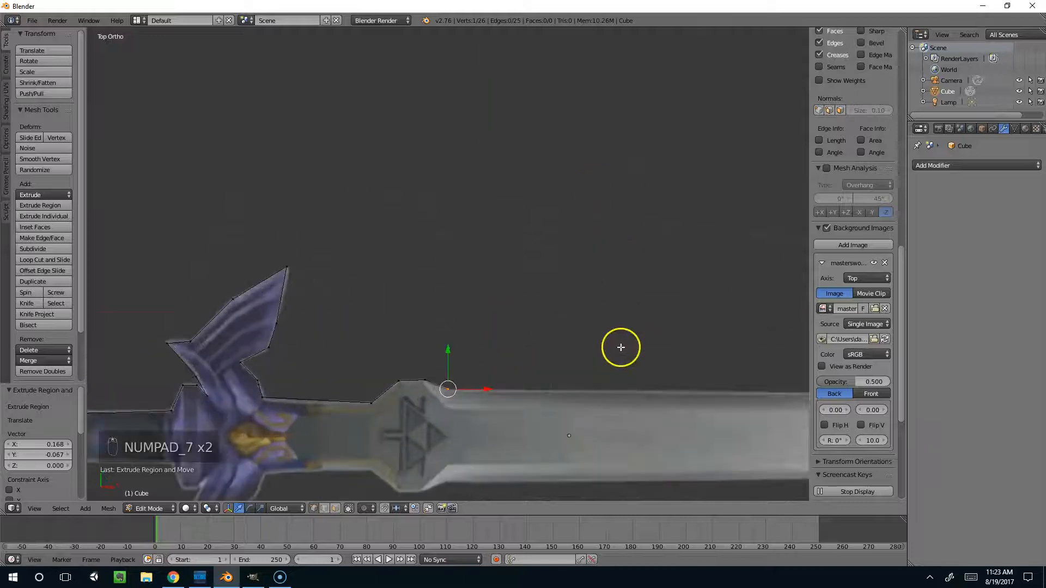
{"action": "middle_click_drag", "start_coordinate": [280, 107], "coordinate": [269, 172], "text": "shift"}
{"action": "key", "text": "e"}
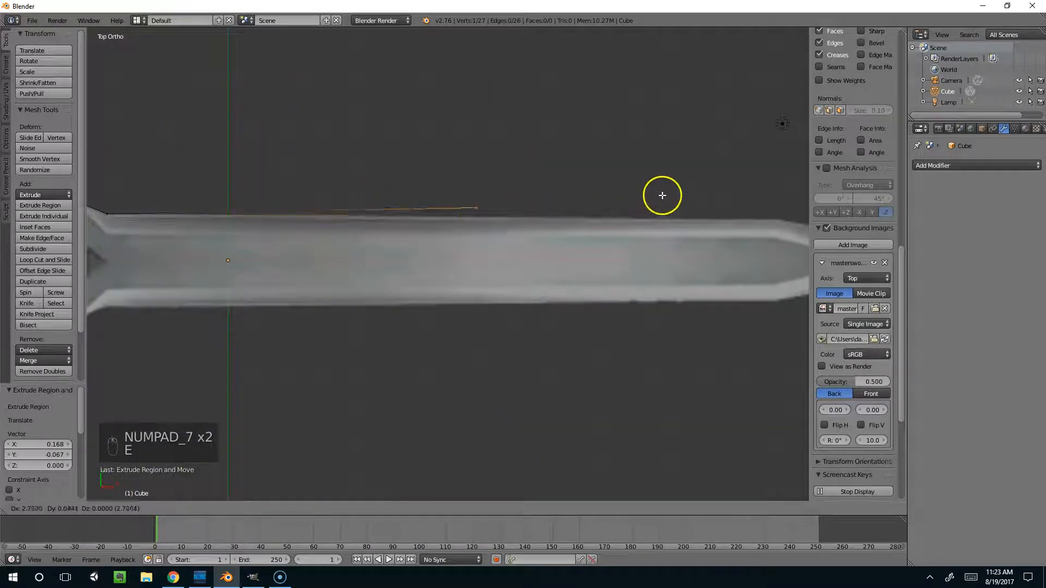
{"action": "left_click", "coordinate": [676, 205]}
{"action": "middle_click_drag", "start_coordinate": [677, 206], "coordinate": [367, 241], "text": "shift"}
{"action": "key", "text": "e"}
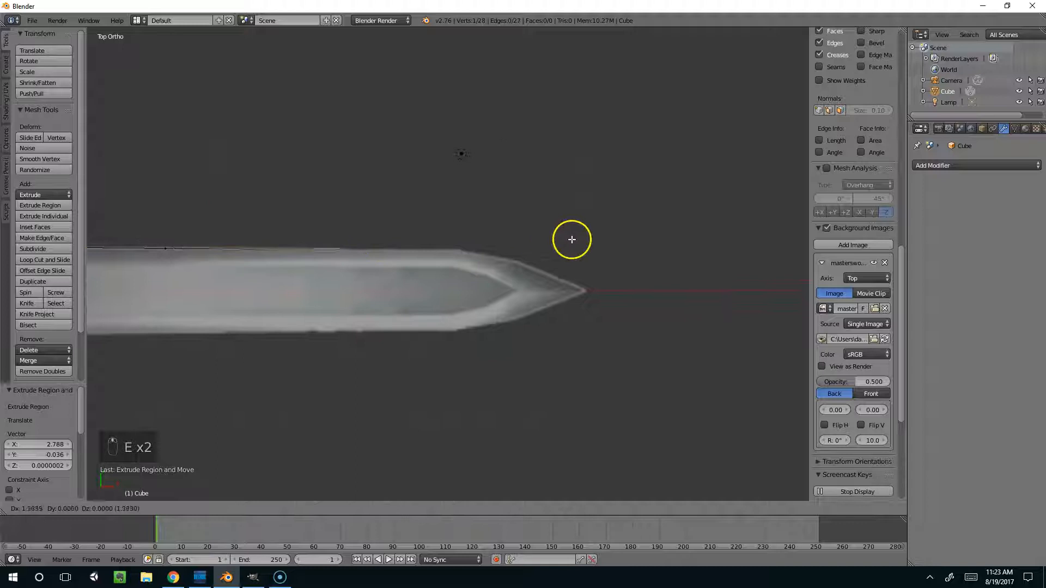
{"action": "left_click", "coordinate": [692, 238]}
Extrude two segments along the tapered end of the blade to its point
{"action": "key", "text": "e"}
{"action": "left_click", "coordinate": [743, 248]}
{"action": "key", "text": "e"}
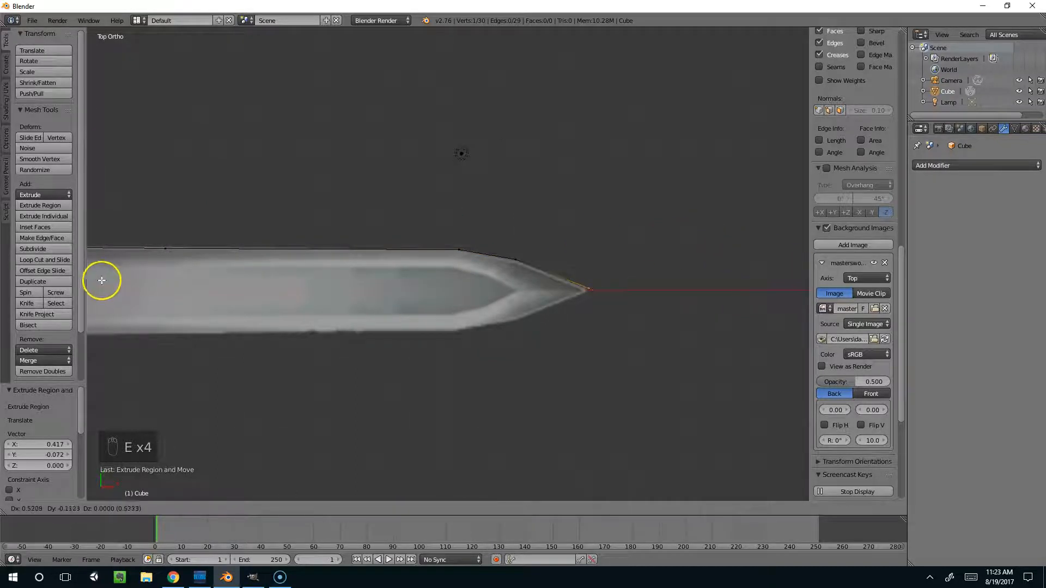
{"action": "left_click", "coordinate": [101, 281]}
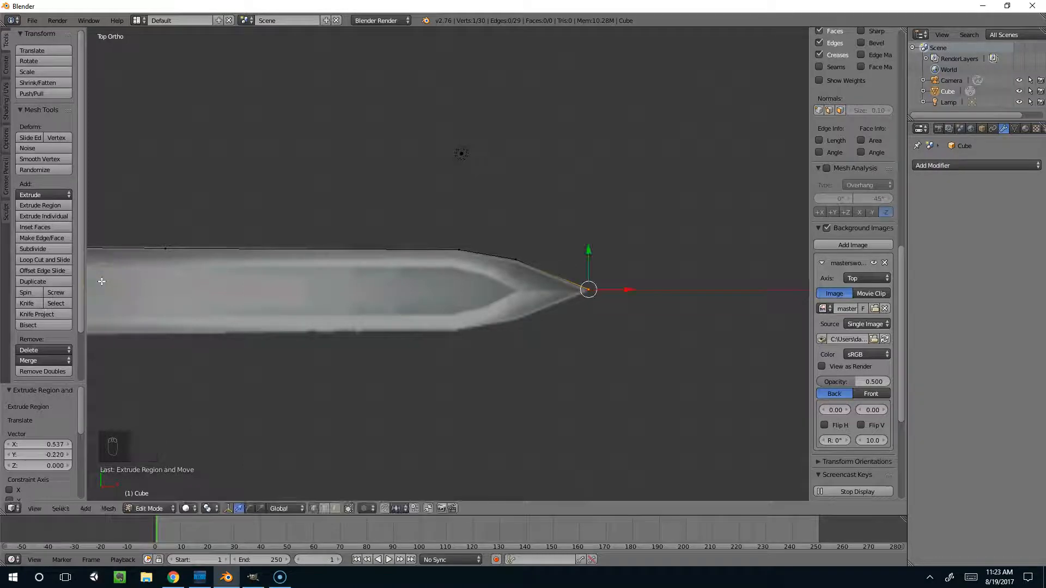
Set the blade tip vertex's Y coordinate to 0
{"action": "scroll", "coordinate": [340, 259], "scroll_direction": "up", "scroll_amount": 3}
{"action": "scroll", "coordinate": [631, 273], "scroll_direction": "down", "scroll_amount": 6}
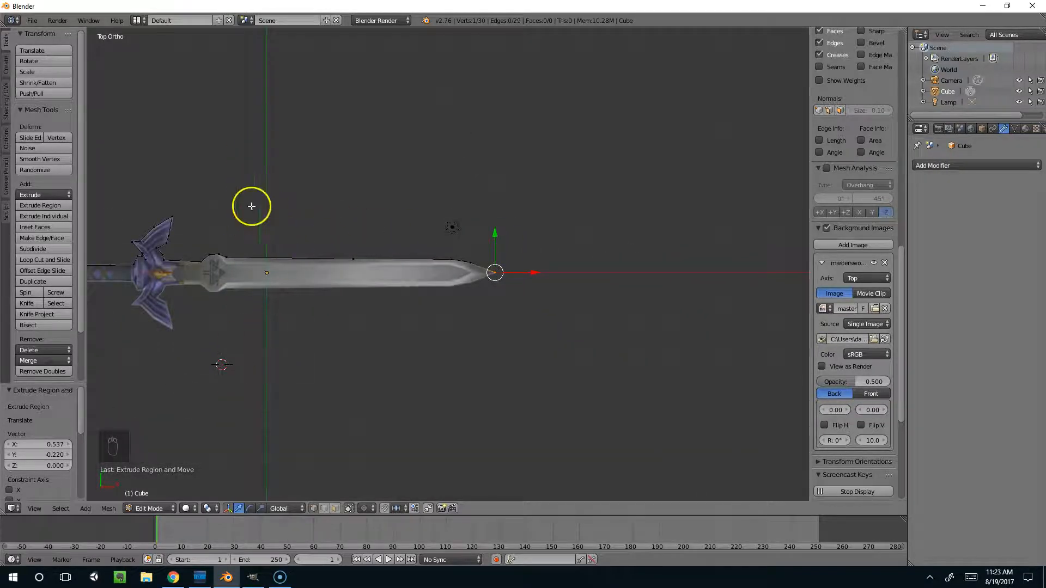
{"action": "scroll", "coordinate": [527, 308], "scroll_direction": "up", "scroll_amount": 8}
{"action": "scroll", "coordinate": [852, 98], "scroll_direction": "up", "scroll_amount": 15}
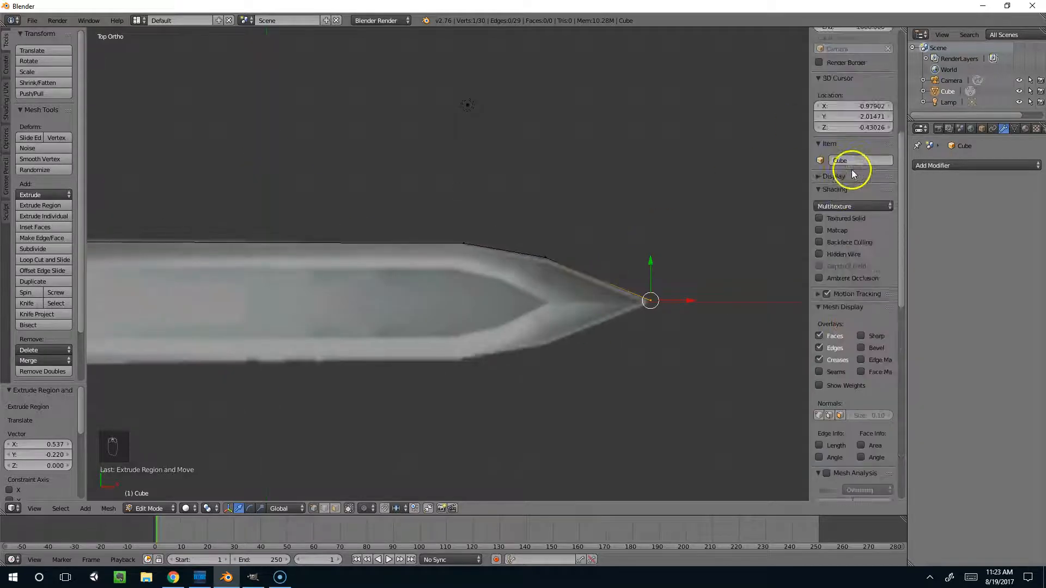
{"action": "scroll", "coordinate": [854, 163], "scroll_direction": "up", "scroll_amount": 4}
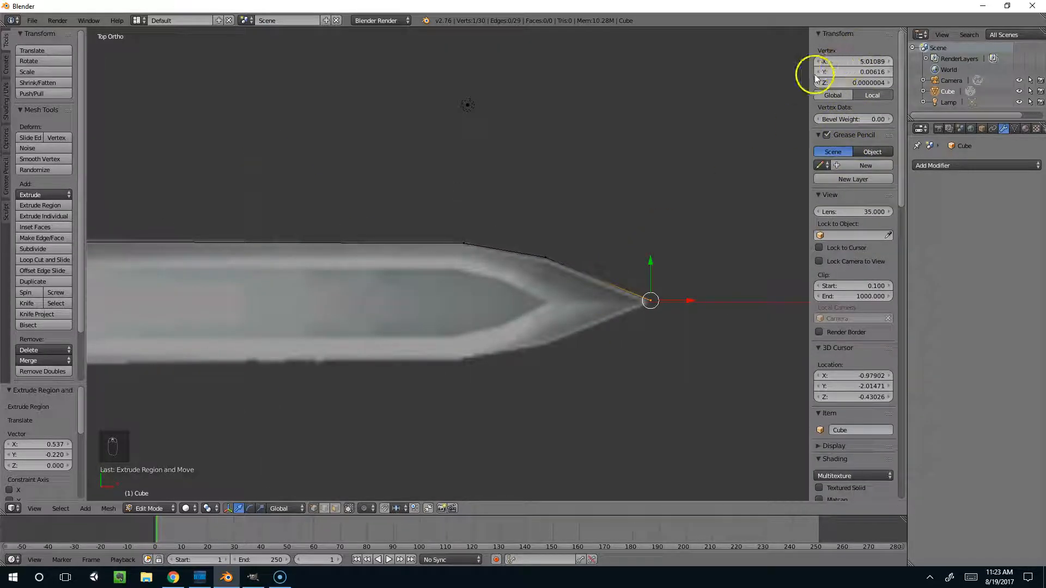
{"action": "left_click", "coordinate": [865, 69]}
{"action": "type", "text": "0"}
{"action": "key", "text": "Return"}
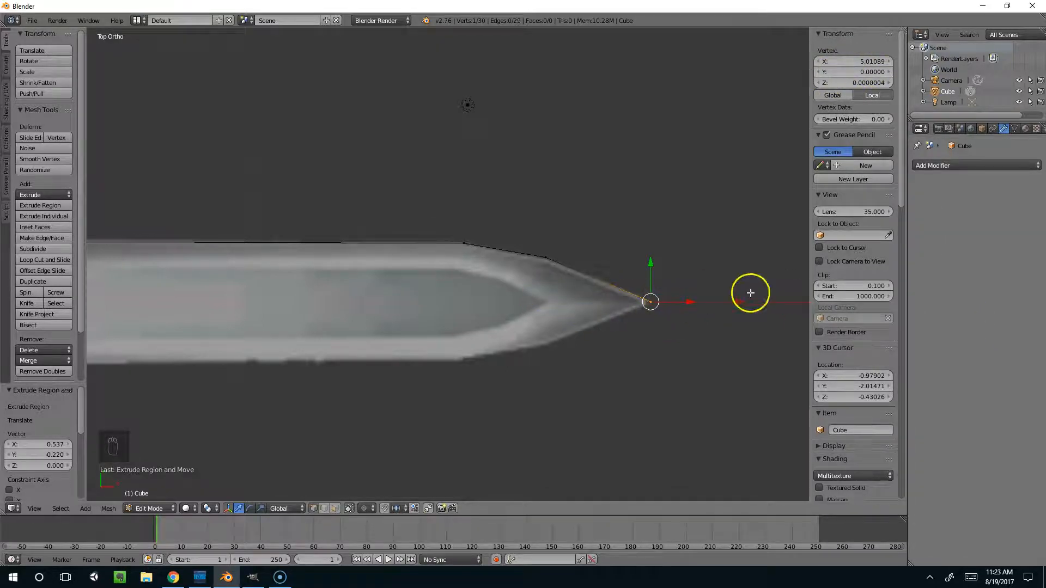
Inspect the complete upper-half outline, with all its vertices selected, from the top and from several angles
{"action": "scroll", "coordinate": [607, 298], "scroll_direction": "down", "scroll_amount": 8}
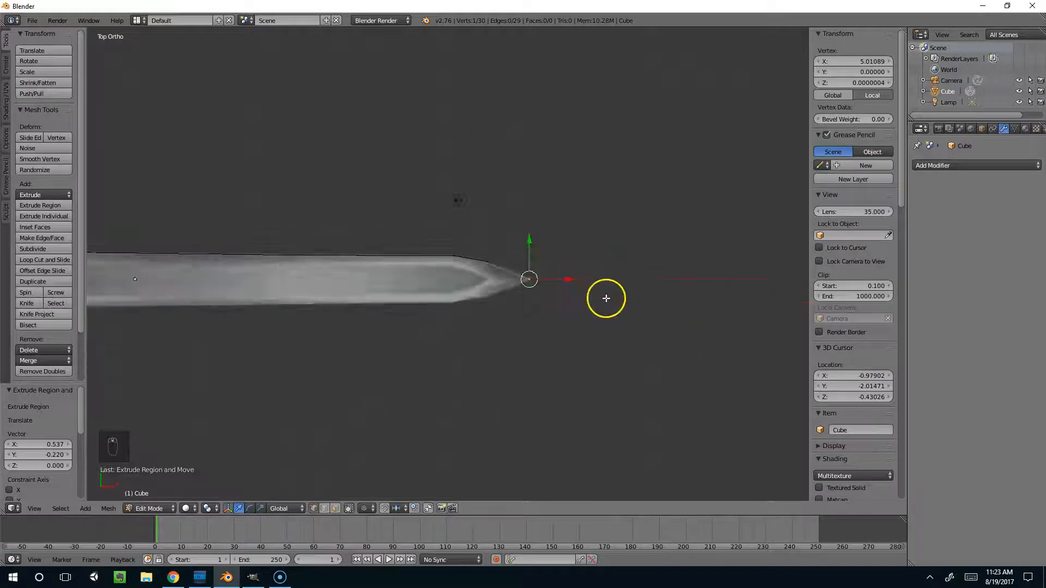
{"action": "middle_click_drag", "start_coordinate": [449, 278], "coordinate": [780, 250], "text": "shift"}
{"action": "key", "text": "a"}
{"action": "key", "text": "a"}
{"action": "scroll", "coordinate": [614, 259], "scroll_direction": "up", "scroll_amount": 5}
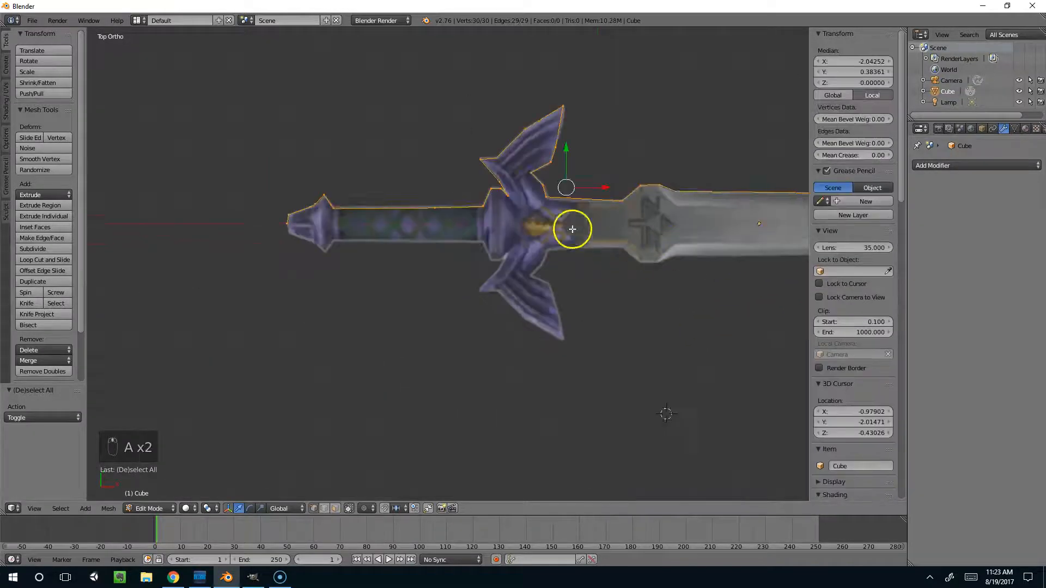
{"action": "middle_click_drag", "start_coordinate": [371, 274], "coordinate": [302, 232]}
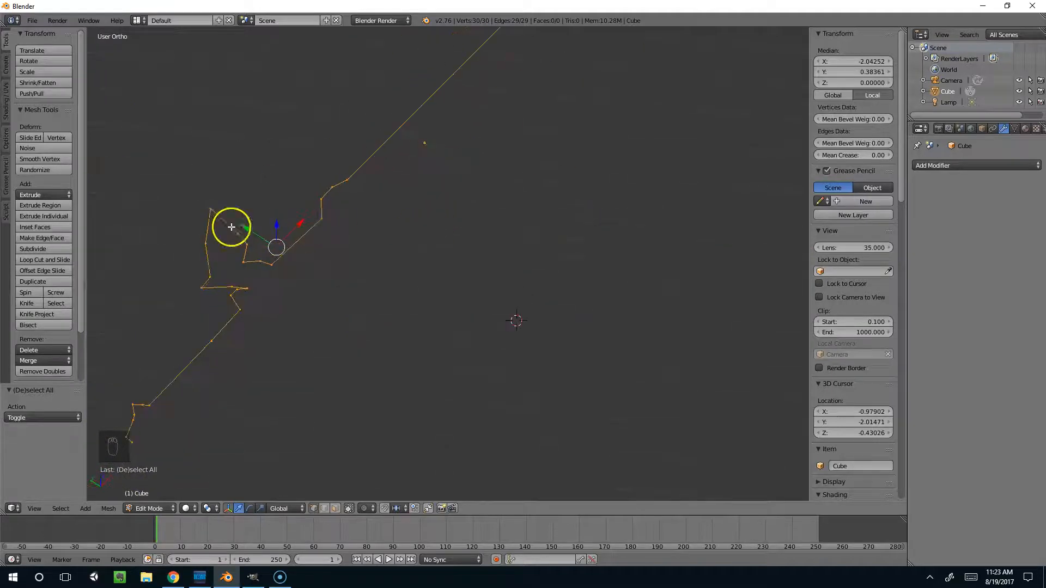
{"action": "middle_click_drag", "start_coordinate": [208, 271], "coordinate": [366, 217]}
{"action": "middle_click_drag", "start_coordinate": [241, 282], "coordinate": [123, 305]}
{"action": "middle_click_drag", "start_coordinate": [334, 219], "coordinate": [311, 283]}
{"action": "middle_click_drag", "start_coordinate": [641, 276], "coordinate": [628, 307]}
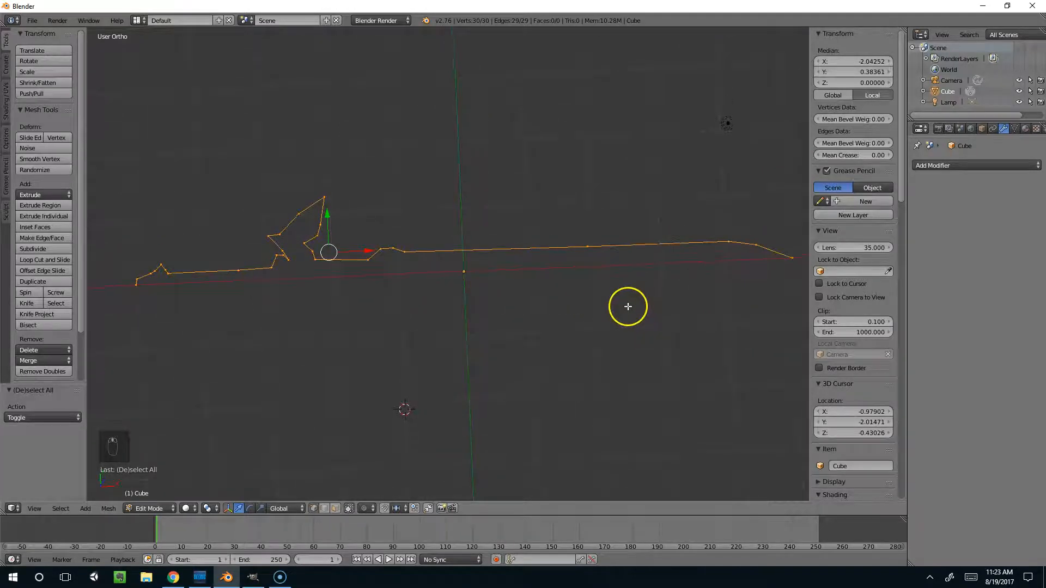
Return to the top view of the outline and add a Mirror modifier to it
{"action": "key", "text": "KP_7"}
{"action": "scroll", "coordinate": [582, 294], "scroll_direction": "down", "scroll_amount": 1}
{"action": "scroll", "coordinate": [584, 271], "scroll_direction": "down", "scroll_amount": 1}
{"action": "scroll", "coordinate": [584, 271], "scroll_direction": "up", "scroll_amount": 1}
{"action": "left_click", "coordinate": [966, 163]}
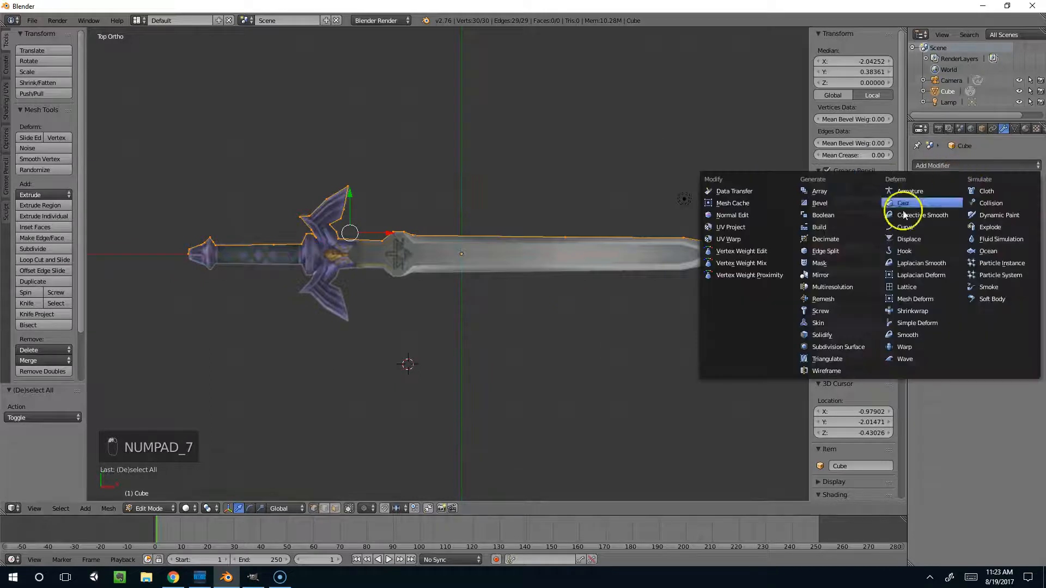
{"action": "left_click", "coordinate": [842, 274]}
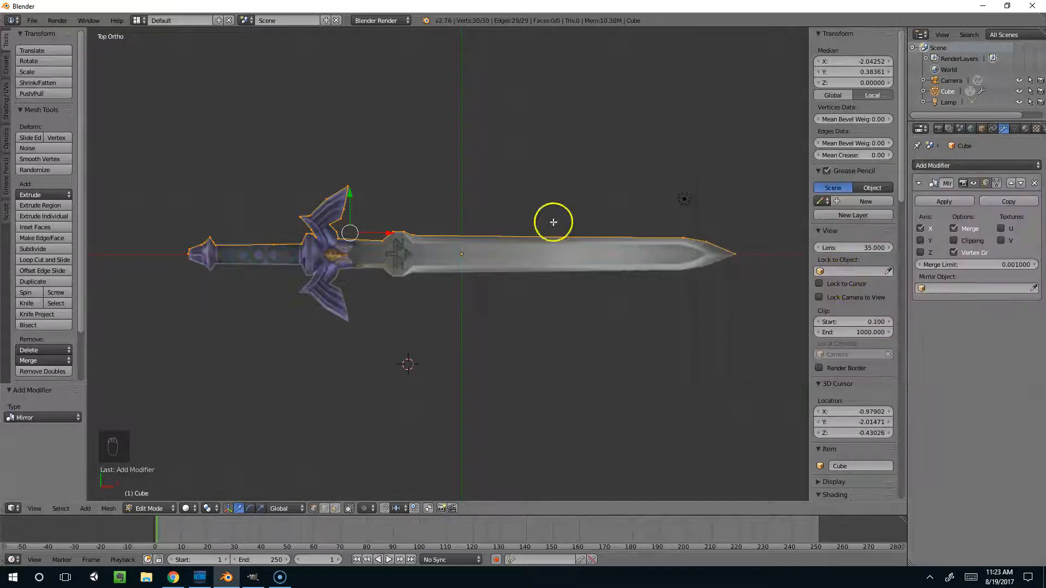
Try toggling the Mirror modifier's Y axis while checking the outline from an angle
{"action": "scroll", "coordinate": [463, 207], "scroll_direction": "up", "scroll_amount": 2}
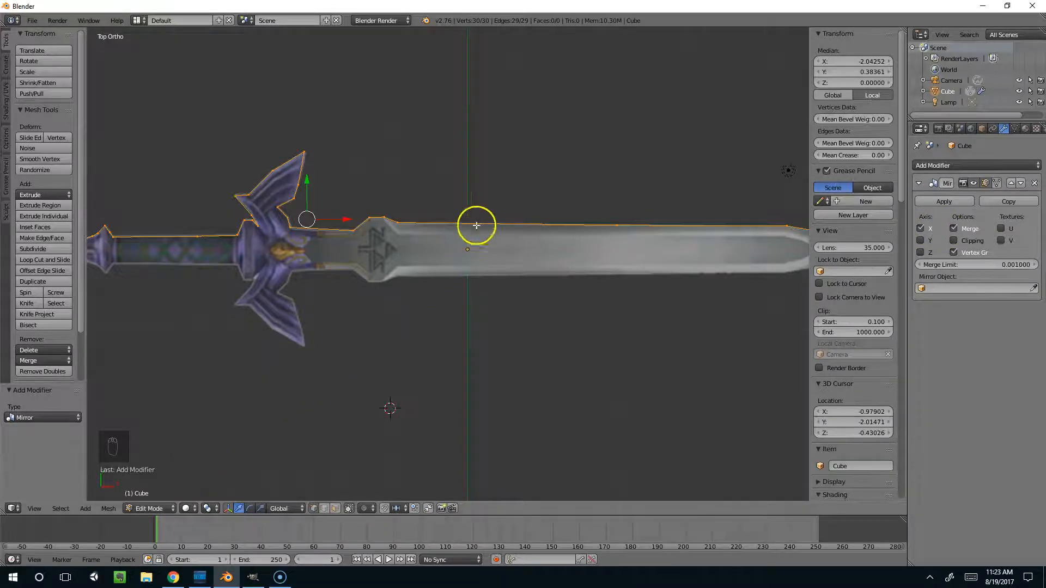
{"action": "scroll", "coordinate": [474, 231], "scroll_direction": "down", "scroll_amount": 1}
{"action": "middle_click_drag", "start_coordinate": [445, 306], "coordinate": [365, 236]}
{"action": "middle_click_drag", "start_coordinate": [460, 291], "coordinate": [430, 317]}
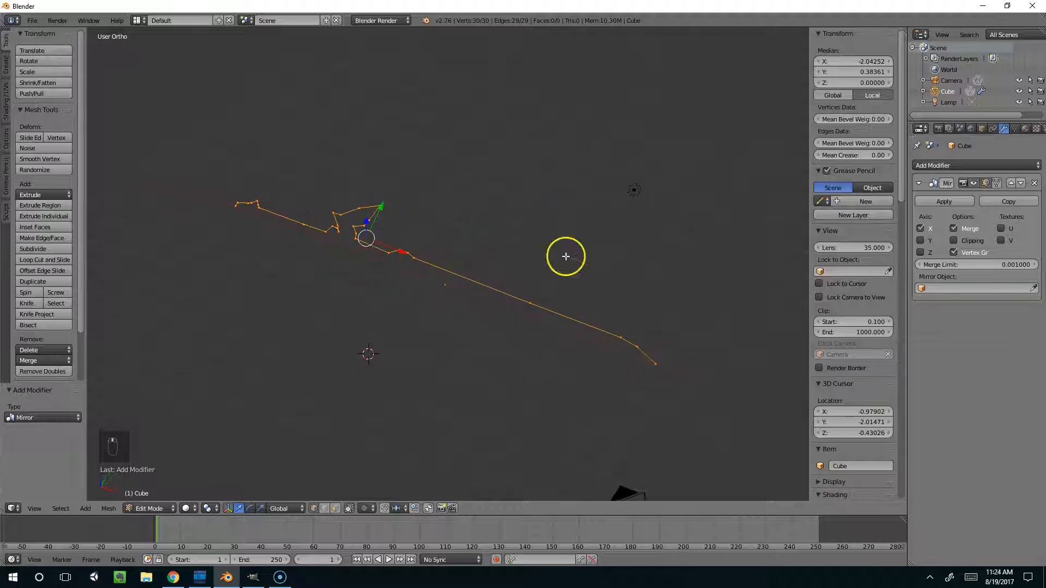
{"action": "left_click", "coordinate": [922, 239]}
{"action": "middle_click_drag", "start_coordinate": [542, 189], "coordinate": [948, 247]}
{"action": "left_click", "coordinate": [922, 240]}
Fill a triangular test face between three vertices at the tip of the wing guard
{"action": "scroll", "coordinate": [325, 207], "scroll_direction": "up", "scroll_amount": 4}
{"action": "middle_click_drag", "start_coordinate": [325, 208], "coordinate": [420, 229]}
{"action": "right_click", "coordinate": [366, 195]}
{"action": "right_click", "coordinate": [346, 178], "text": "shift"}
{"action": "right_click", "coordinate": [380, 163], "text": "shift"}
{"action": "key", "text": "f"}
{"action": "middle_click_drag", "start_coordinate": [395, 166], "coordinate": [640, 267]}
{"action": "scroll", "coordinate": [639, 267], "scroll_direction": "down", "scroll_amount": 4}
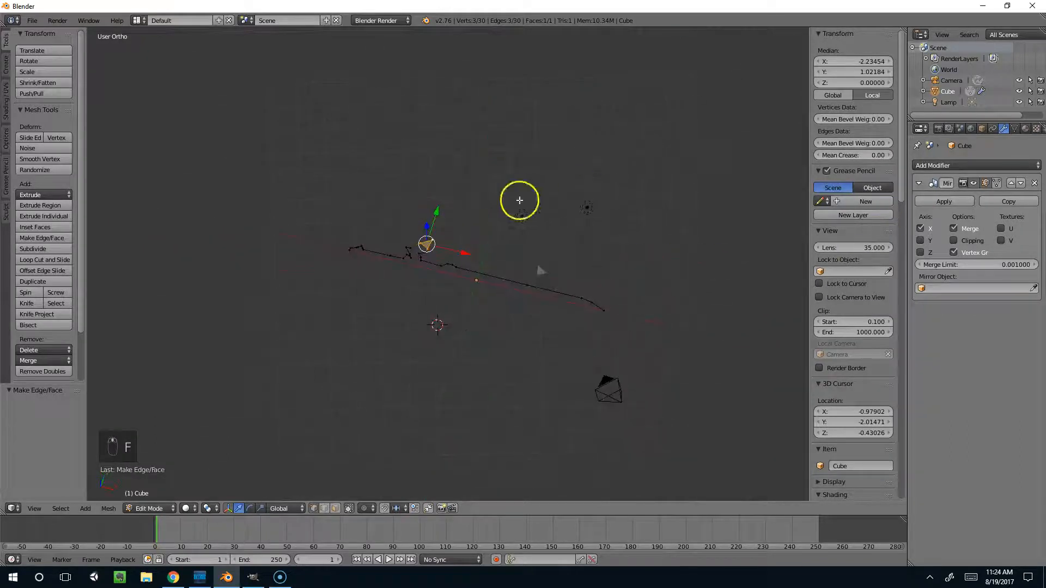
Switch the Mirror modifier's axis from X to Y and check the mirrored test face
{"action": "middle_click_drag", "start_coordinate": [399, 252], "coordinate": [378, 233]}
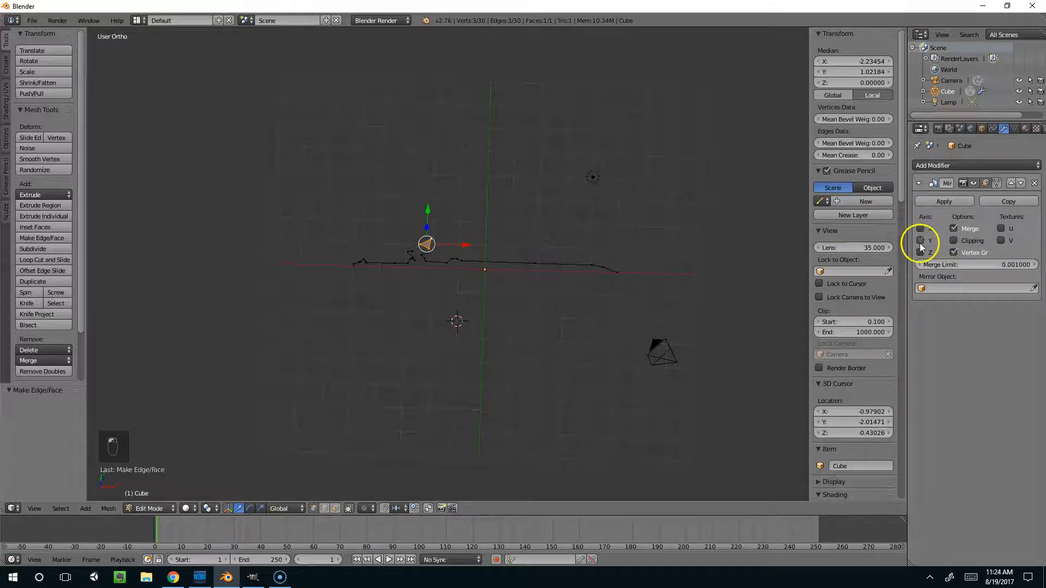
{"action": "middle_click_drag", "start_coordinate": [528, 226], "coordinate": [352, 243]}
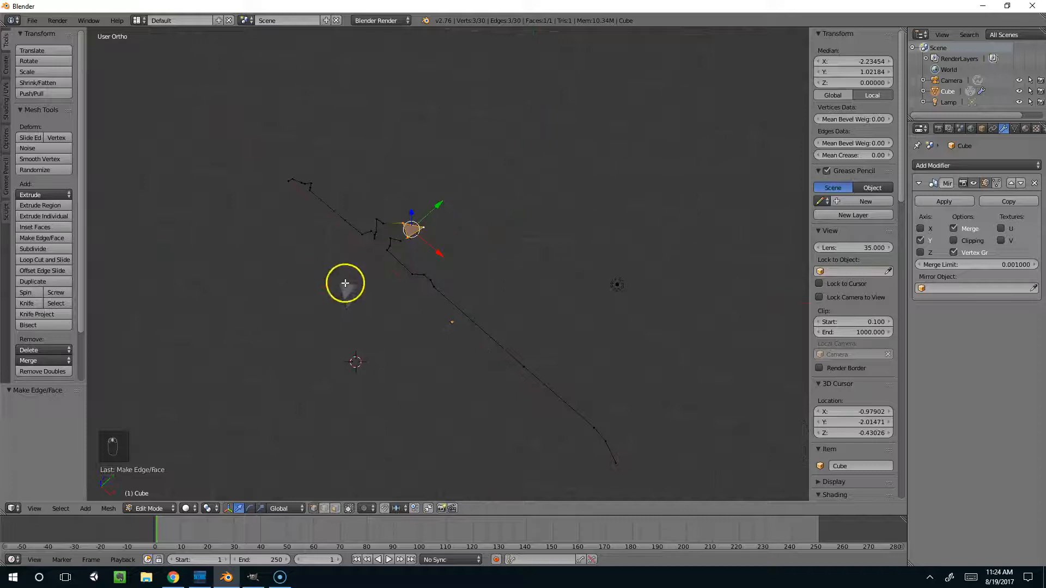
{"action": "middle_click_drag", "start_coordinate": [545, 229], "coordinate": [435, 212]}
Undo the triangular test face on the wing guard and reselect the whole outline
{"action": "key", "text": "ctrl+z"}
{"action": "key", "text": "ctrl+z"}
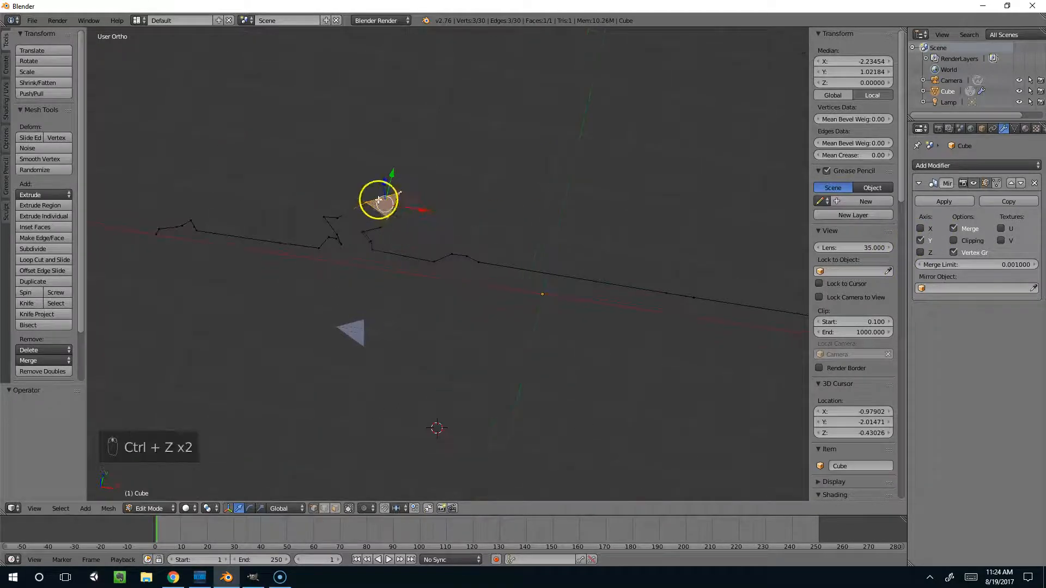
{"action": "scroll", "coordinate": [378, 196], "scroll_direction": "up", "scroll_amount": 3}
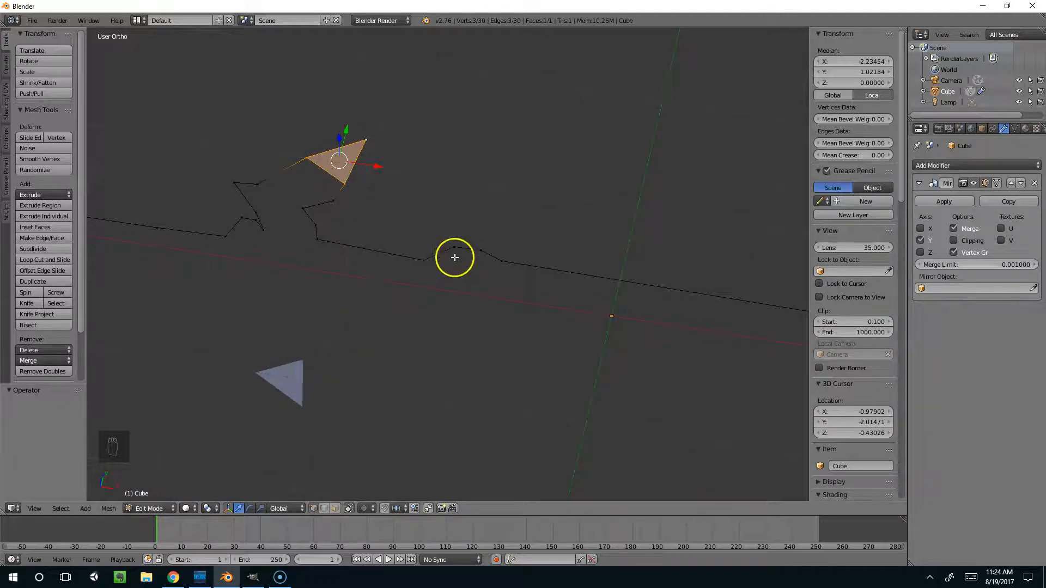
{"action": "key", "text": "ctrl+z"}
{"action": "middle_click_drag", "start_coordinate": [422, 234], "coordinate": [523, 250]}
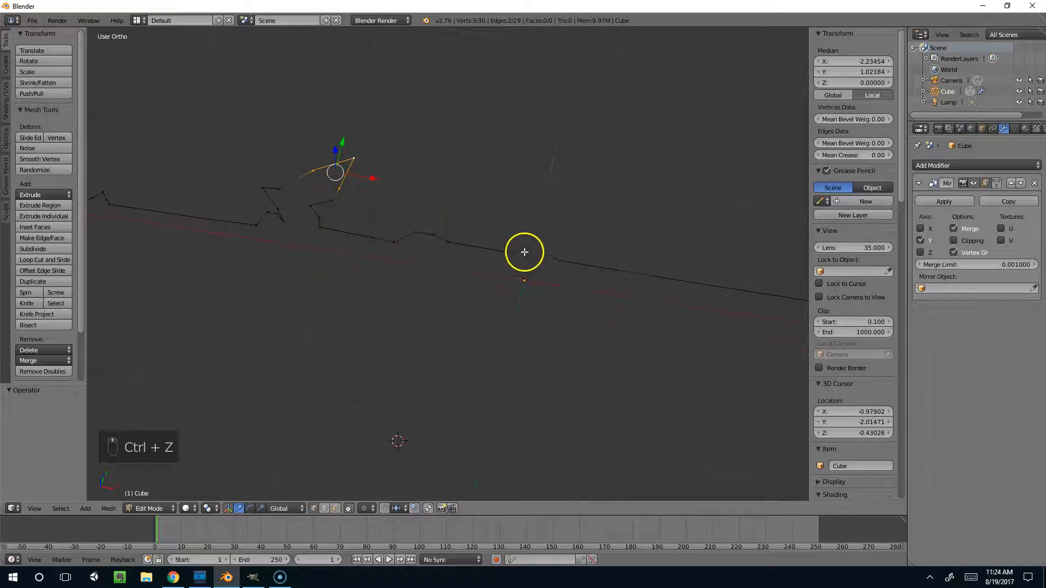
{"action": "key", "text": "a"}
{"action": "key", "text": "a"}
{"action": "middle_click_drag", "start_coordinate": [627, 244], "coordinate": [685, 257]}
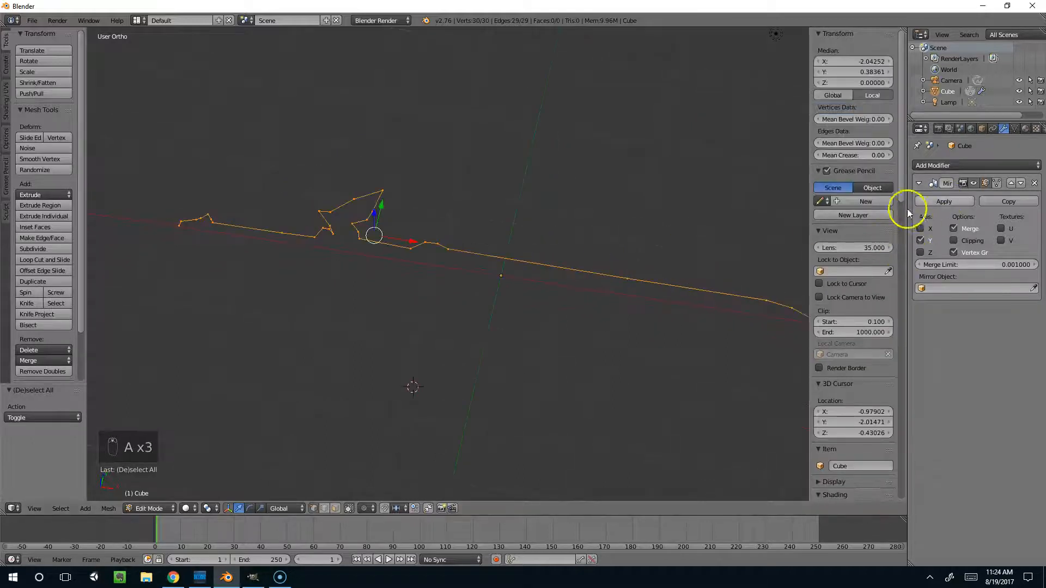
{"action": "middle_click_drag", "start_coordinate": [579, 208], "coordinate": [583, 251]}
In top view, extrude the blade tip vertex back along the X axis to beneath the nearest taper vertex
{"action": "right_click", "coordinate": [642, 136]}
{"action": "middle_click_drag", "start_coordinate": [642, 136], "coordinate": [271, 267]}
{"action": "middle_click_drag", "start_coordinate": [688, 232], "coordinate": [531, 439]}
{"action": "key", "text": "KP_7"}
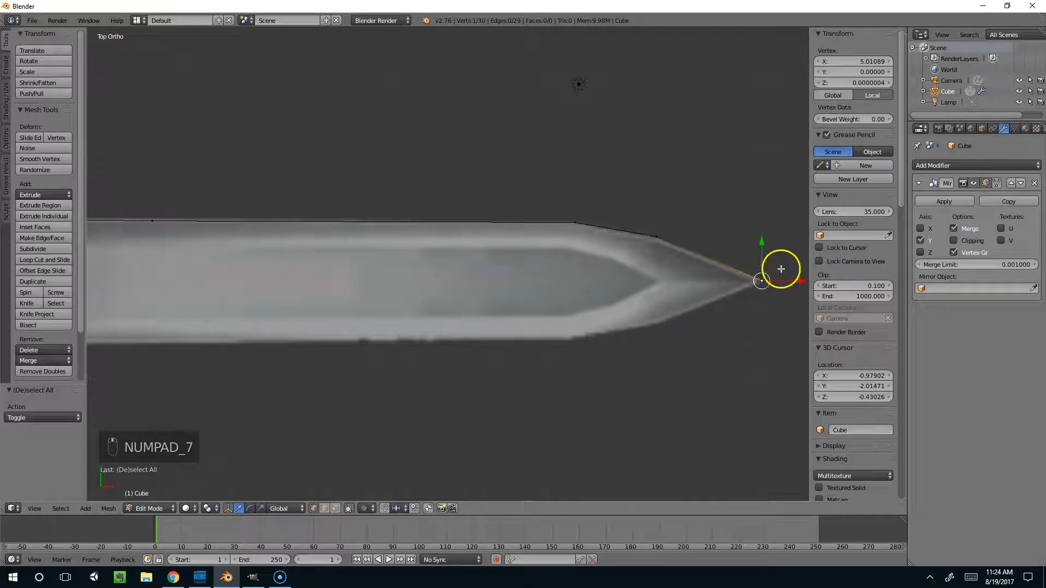
{"action": "key", "text": "e"}
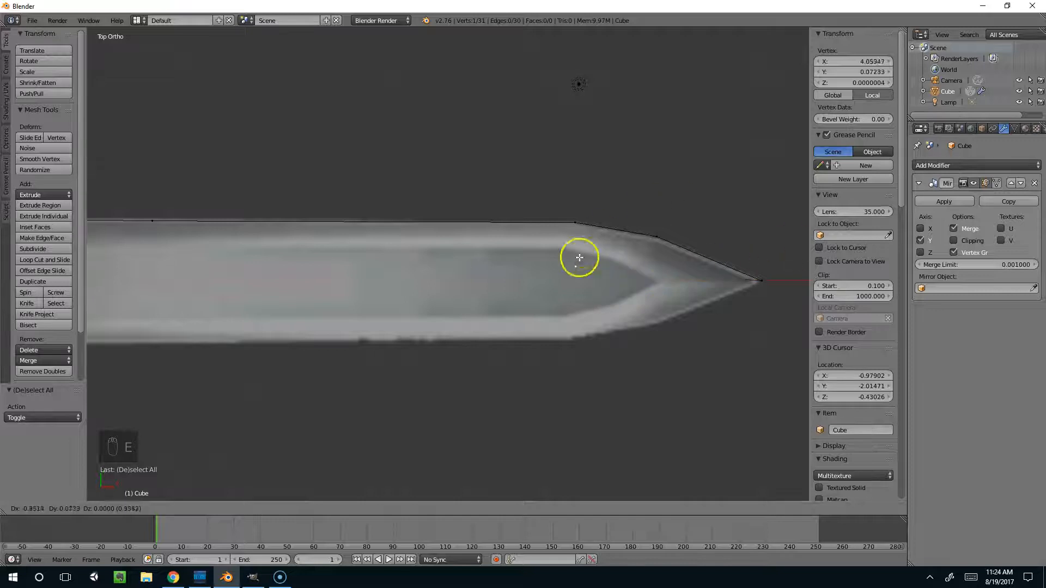
{"action": "key", "text": "x"}
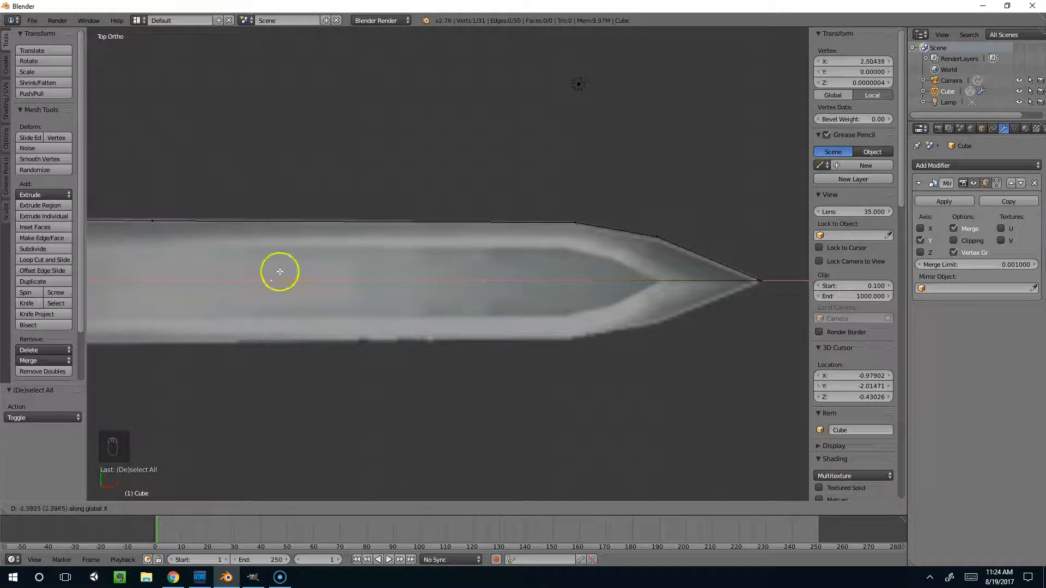
{"action": "left_click", "coordinate": [656, 275]}
Fill a triangular face between the new centreline vertex, the taper vertex above it and the blade tip
{"action": "right_click", "coordinate": [656, 242], "text": "shift"}
{"action": "right_click", "coordinate": [750, 275], "text": "shift"}
{"action": "key", "text": "f"}
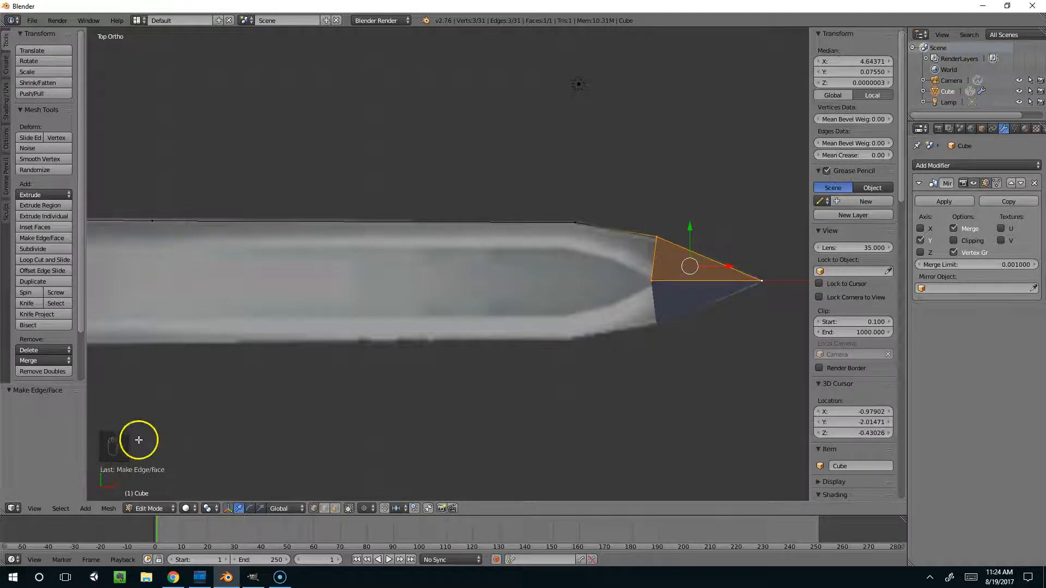
Extrude the centreline vertex about 0.43 back along X and fill the four-sided face below the start of the taper
{"action": "right_click", "coordinate": [655, 275]}
{"action": "key", "text": "e"}
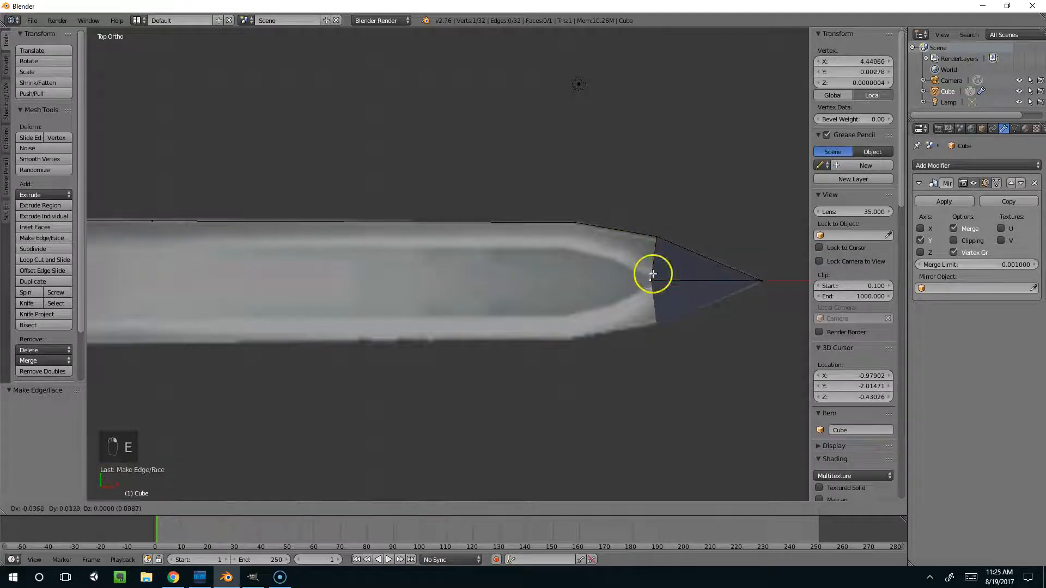
{"action": "left_click", "coordinate": [568, 257]}
{"action": "right_click", "coordinate": [574, 225], "text": "shift"}
{"action": "right_click", "coordinate": [649, 233], "text": "shift"}
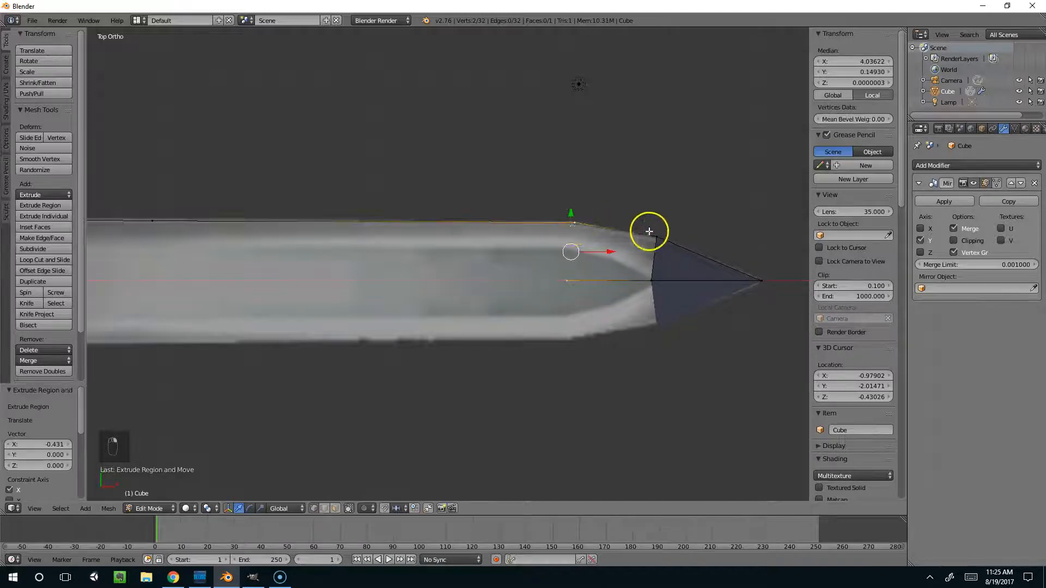
{"action": "right_click", "coordinate": [652, 279], "text": "shift"}
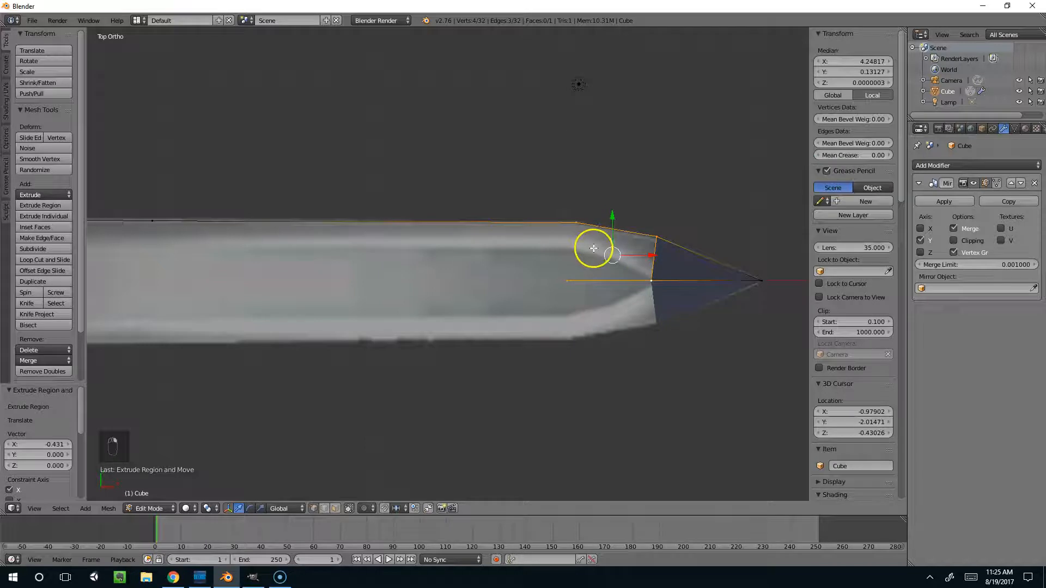
{"action": "key", "text": "f"}
Extrude the centreline vertex along X to about X 1.82, beneath the mid-blade edge vertex
{"action": "right_click", "coordinate": [570, 278]}
{"action": "key", "text": "e"}
{"action": "key", "text": "x"}
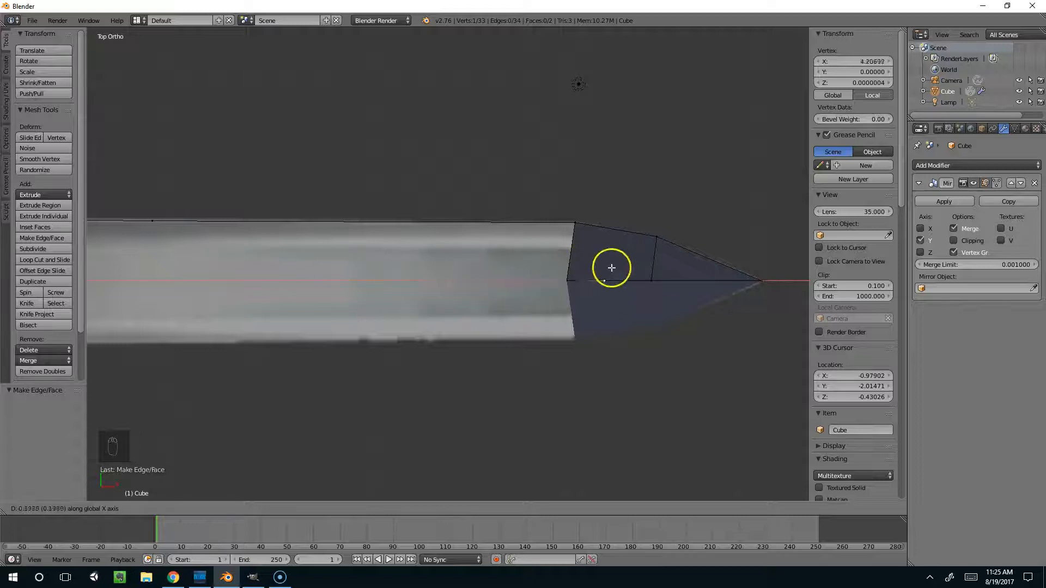
{"action": "key", "text": "Escape"}
{"action": "key", "text": "g"}
{"action": "key", "text": "x"}
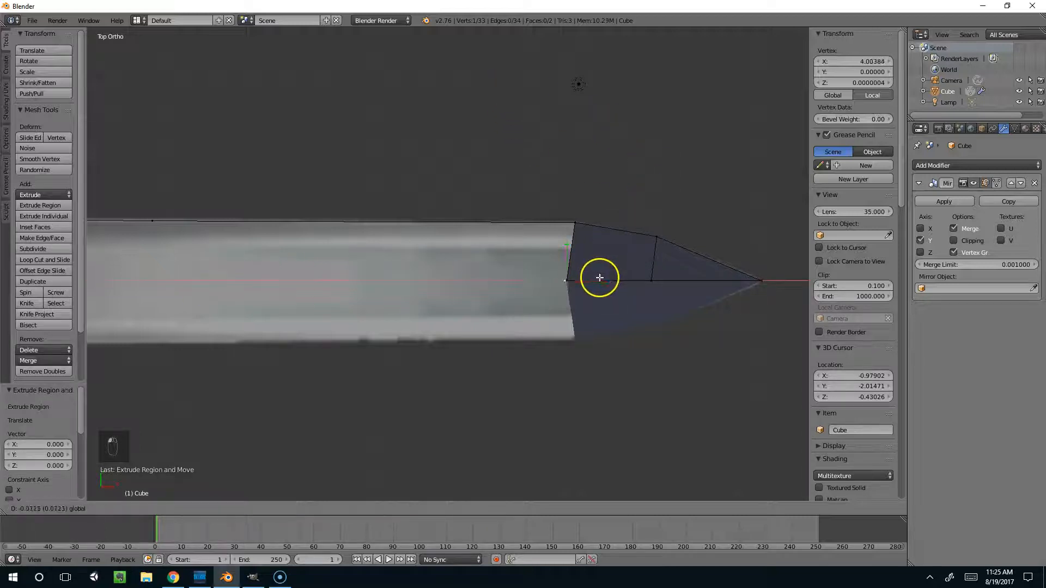
{"action": "left_click", "coordinate": [170, 267]}
{"action": "middle_click_drag", "start_coordinate": [171, 267], "coordinate": [620, 284], "text": "shift"}
{"action": "key", "text": "w"}
{"action": "left_click", "coordinate": [619, 241]}
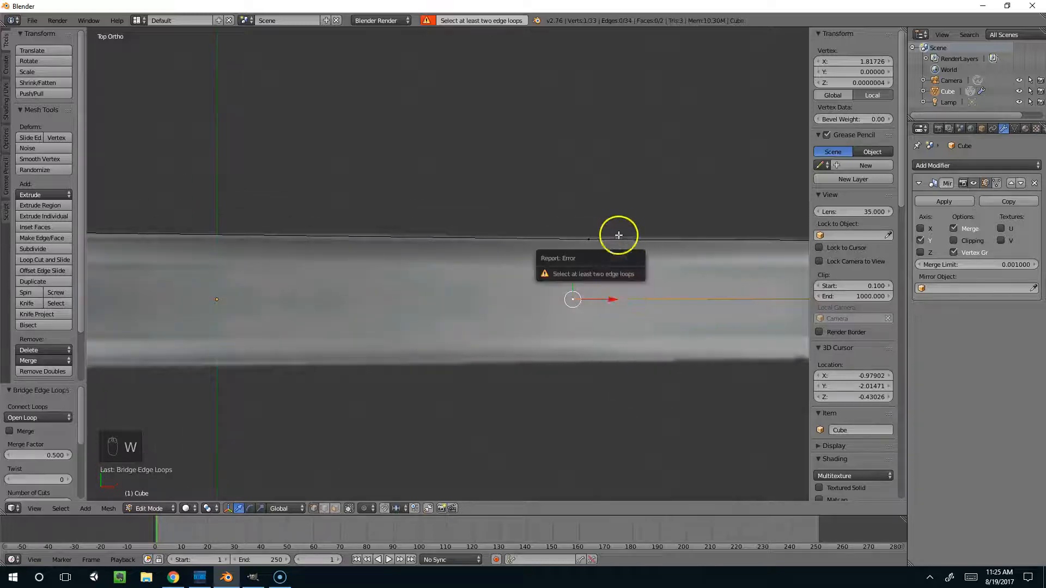
Extrude the centreline vertex further along X and align it beneath the corner where the blade meets the emblem flare
{"action": "key", "text": "e"}
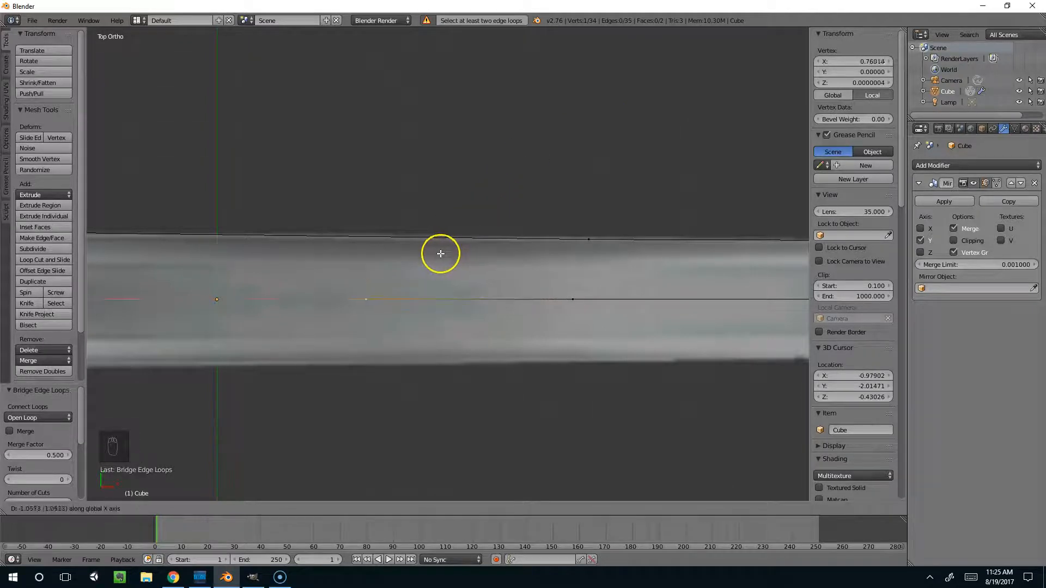
{"action": "left_click", "coordinate": [195, 273]}
{"action": "middle_click_drag", "start_coordinate": [205, 272], "coordinate": [412, 243]}
{"action": "key", "text": "KP_7"}
{"action": "key", "text": "g"}
{"action": "key", "text": "x"}
{"action": "left_click", "coordinate": [363, 234]}
Fill the four-sided face between the centreline and the blade edge, from the emblem flare to mid-blade
{"action": "right_click", "coordinate": [302, 163], "text": "shift"}
{"action": "middle_click_drag", "start_coordinate": [667, 172], "coordinate": [573, 185], "text": "shift"}
{"action": "right_click", "coordinate": [582, 179], "text": "shift"}
{"action": "right_click", "coordinate": [582, 216], "text": "shift"}
{"action": "key", "text": "f"}
Fill the four-sided face between the centreline and the blade edge, from mid-blade to the start of the taper
{"action": "middle_click_drag", "start_coordinate": [677, 187], "coordinate": [368, 239], "text": "shift"}
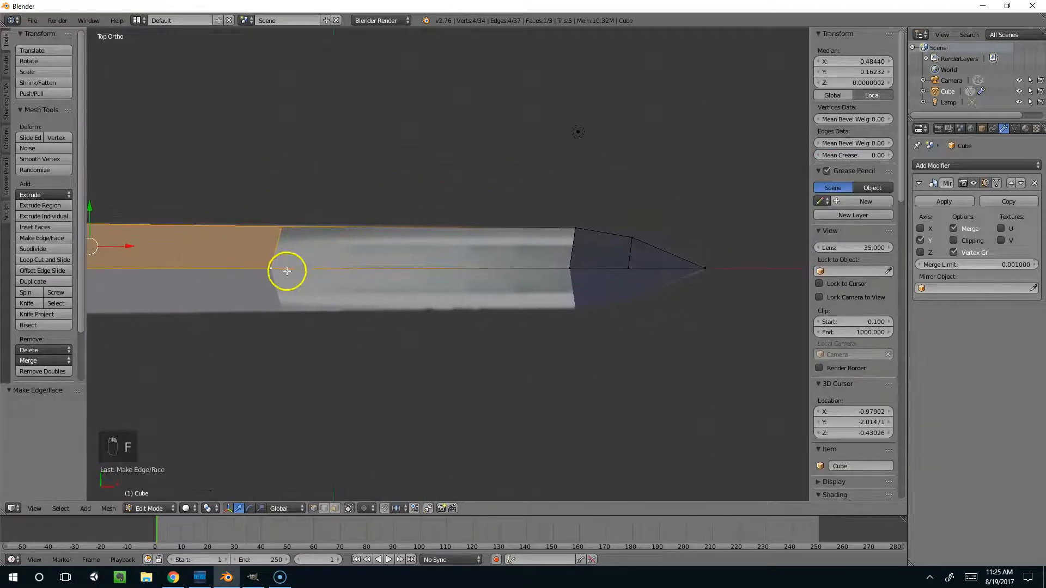
{"action": "right_click", "coordinate": [272, 268]}
{"action": "right_click", "coordinate": [571, 267], "text": "shift"}
{"action": "right_click", "coordinate": [576, 228], "text": "shift"}
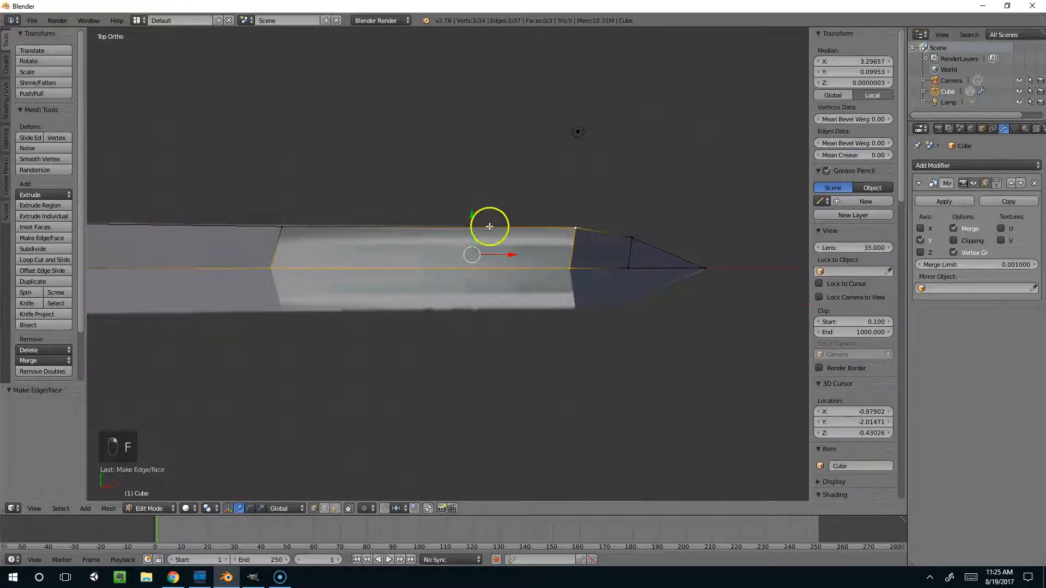
{"action": "right_click", "coordinate": [293, 229], "text": "shift"}
{"action": "key", "text": "f"}
Select the whole mesh and extrude it upward about 0.143 along Z
{"action": "scroll", "coordinate": [387, 220], "scroll_direction": "down", "scroll_amount": 3}
{"action": "right_click", "coordinate": [362, 250]}
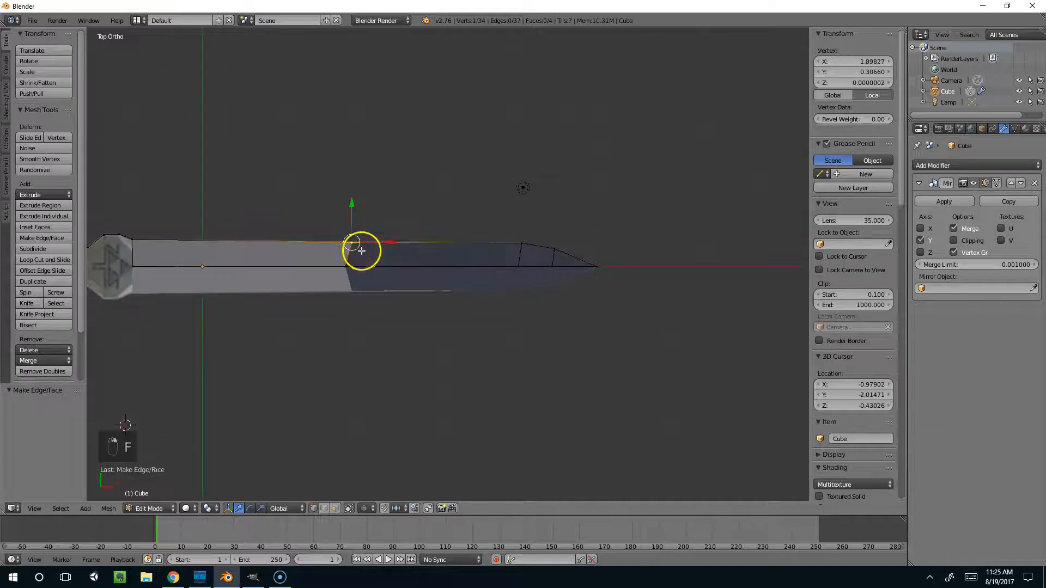
{"action": "scroll", "coordinate": [287, 214], "scroll_direction": "up", "scroll_amount": 1}
{"action": "middle_click_drag", "start_coordinate": [421, 270], "coordinate": [507, 265], "text": "shift"}
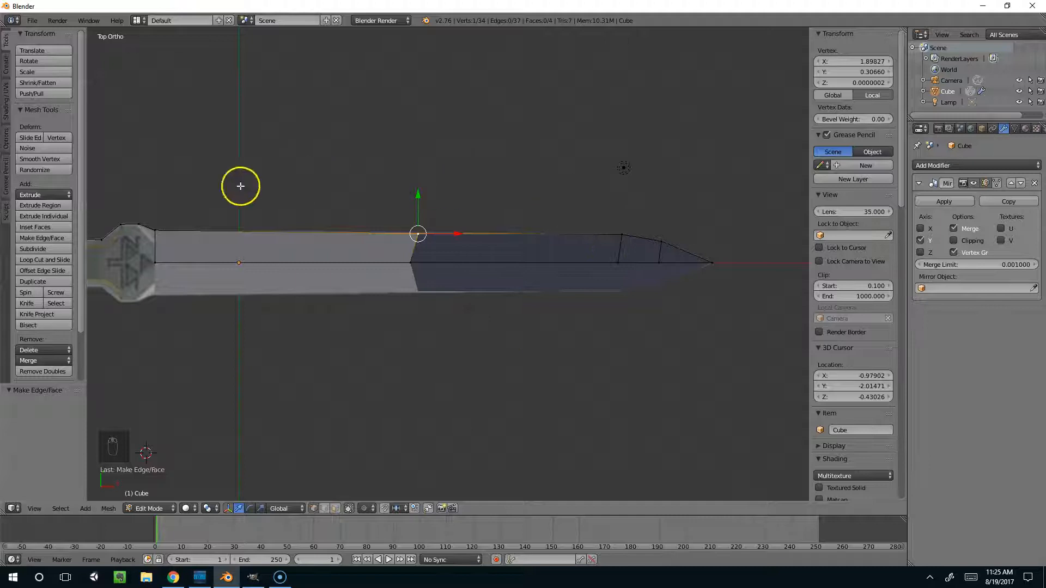
{"action": "middle_click_drag", "start_coordinate": [203, 257], "coordinate": [459, 232]}
{"action": "key", "text": "a"}
{"action": "key", "text": "a"}
{"action": "key", "text": "a"}
{"action": "key", "text": "e"}
{"action": "left_click", "coordinate": [447, 227]}
Check the extruded blade from several angles and enable Backface Culling in the viewport shading
{"action": "scroll", "coordinate": [459, 232], "scroll_direction": "up", "scroll_amount": 2}
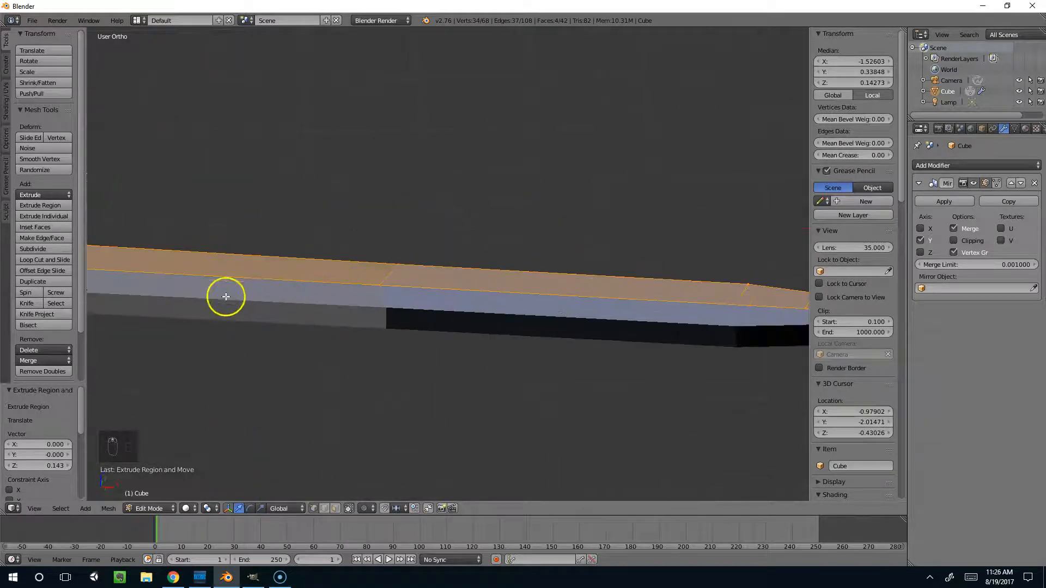
{"action": "middle_click_drag", "start_coordinate": [224, 296], "coordinate": [191, 261]}
{"action": "middle_click_drag", "start_coordinate": [120, 304], "coordinate": [466, 164]}
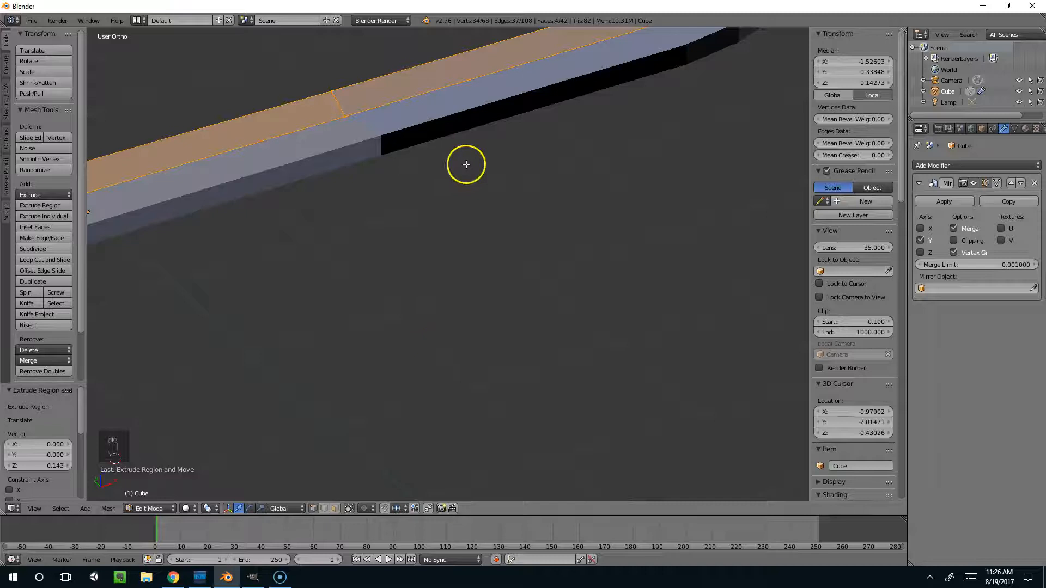
{"action": "middle_click_drag", "start_coordinate": [402, 98], "coordinate": [458, 179]}
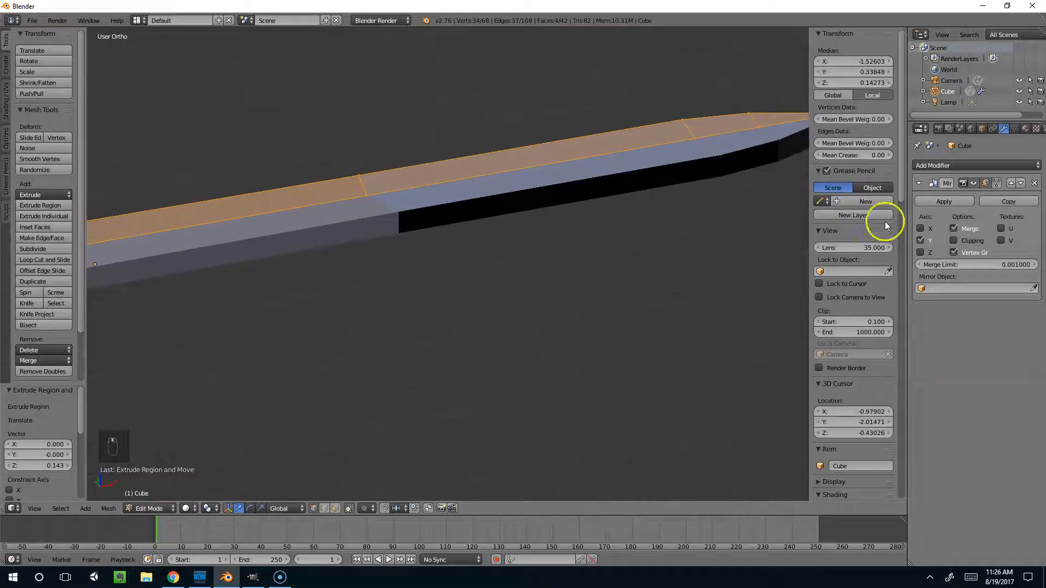
{"action": "scroll", "coordinate": [882, 272], "scroll_direction": "down", "scroll_amount": 4}
{"action": "scroll", "coordinate": [881, 272], "scroll_direction": "down", "scroll_amount": 4}
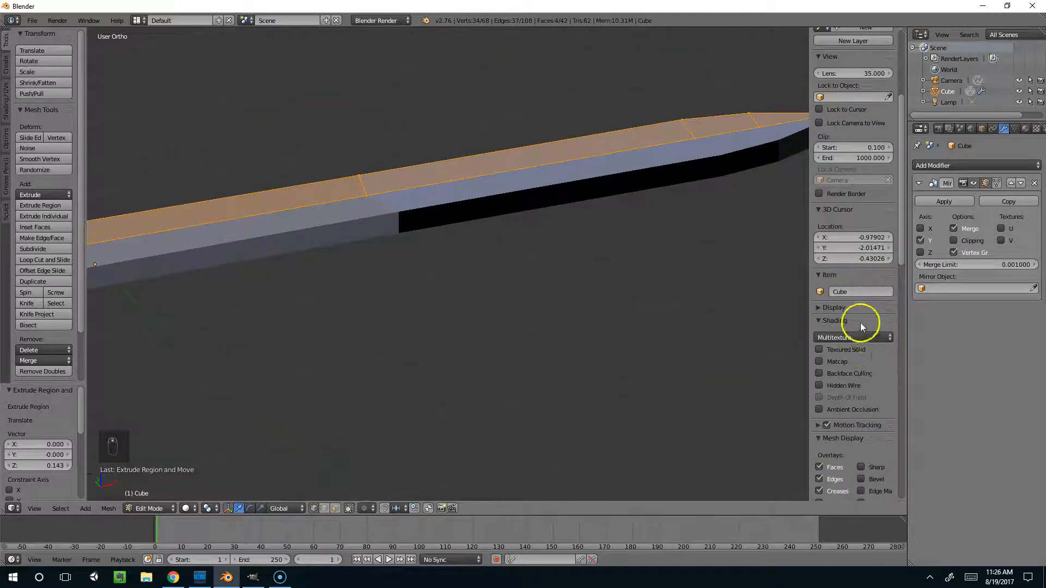
{"action": "left_click", "coordinate": [819, 373]}
{"action": "middle_click_drag", "start_coordinate": [543, 299], "coordinate": [360, 311]}
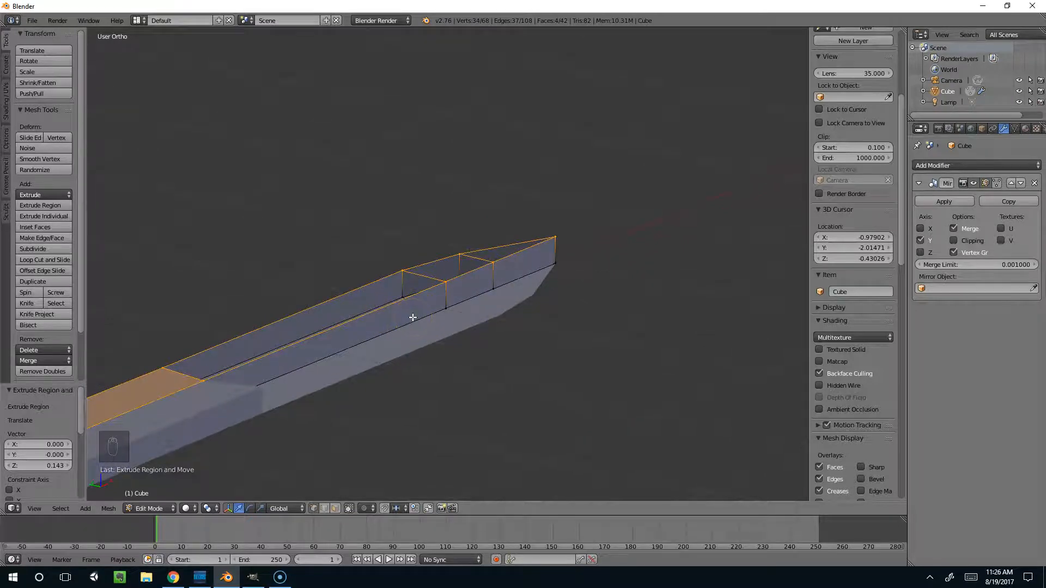
Inspect the extruded blade, turn off Backface Culling in the viewport shading, and undo the extrusion back to the flat outline
{"action": "middle_click_drag", "start_coordinate": [455, 304], "coordinate": [444, 359]}
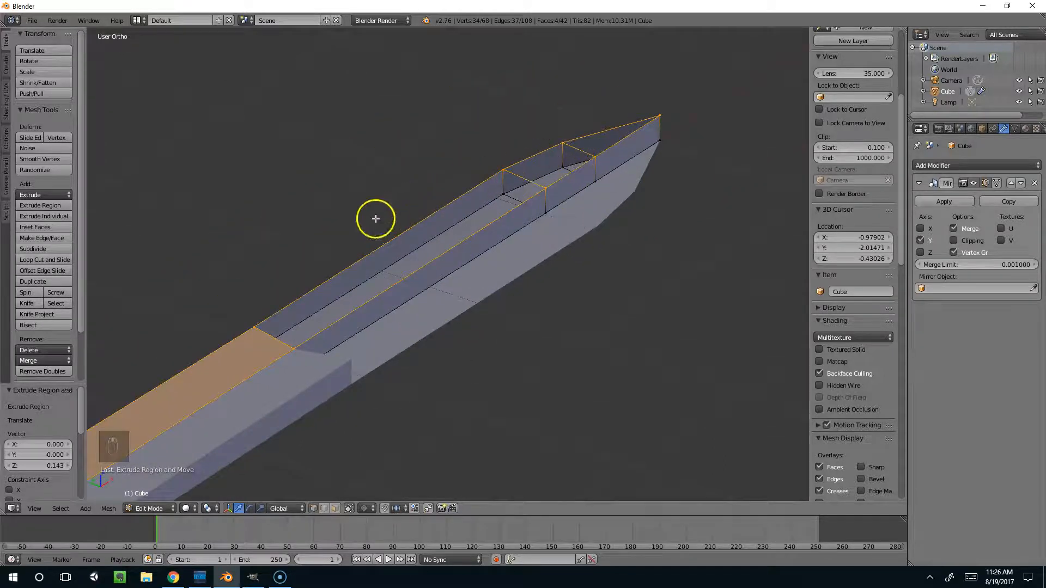
{"action": "middle_click_drag", "start_coordinate": [326, 345], "coordinate": [417, 343]}
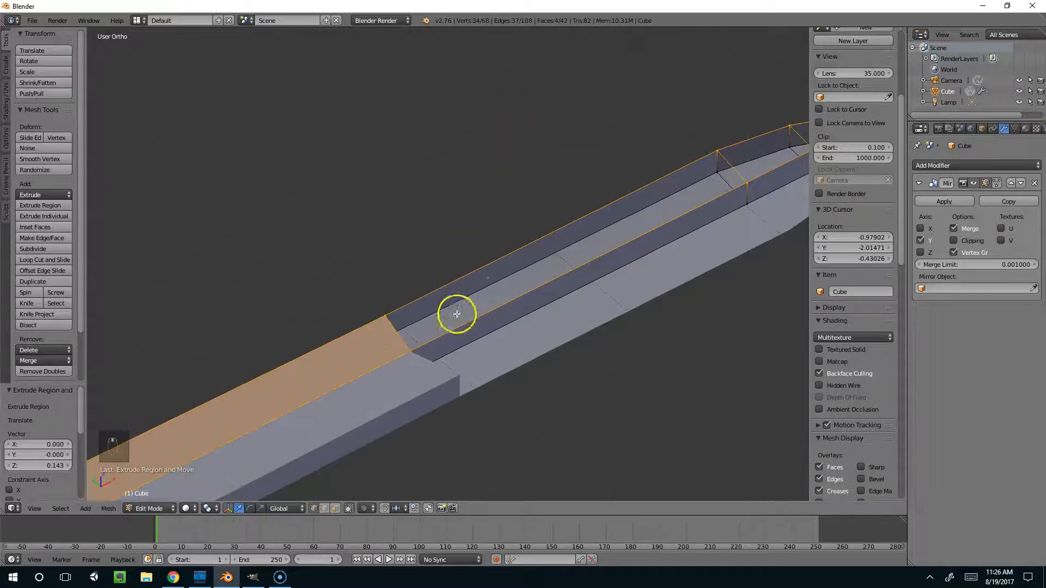
{"action": "mouse_move", "coordinate": [466, 304]}
{"action": "middle_mouse_down"}
{"action": "mouse_move", "coordinate": [582, 325]}
{"action": "mouse_move", "coordinate": [570, 310]}
{"action": "mouse_move", "coordinate": [610, 316]}
{"action": "middle_mouse_up"}
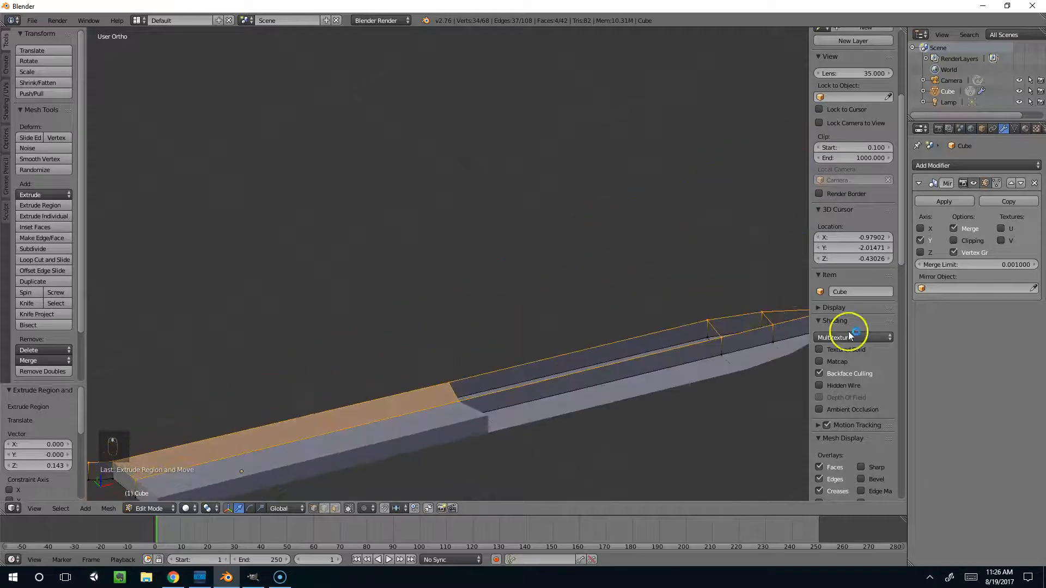
{"action": "left_click", "coordinate": [829, 374]}
{"action": "key", "text": "ctrl+z"}
{"action": "middle_click_drag", "start_coordinate": [461, 388], "coordinate": [512, 313]}
{"action": "key", "text": "ctrl+z"}
{"action": "key", "text": "ctrl+z"}
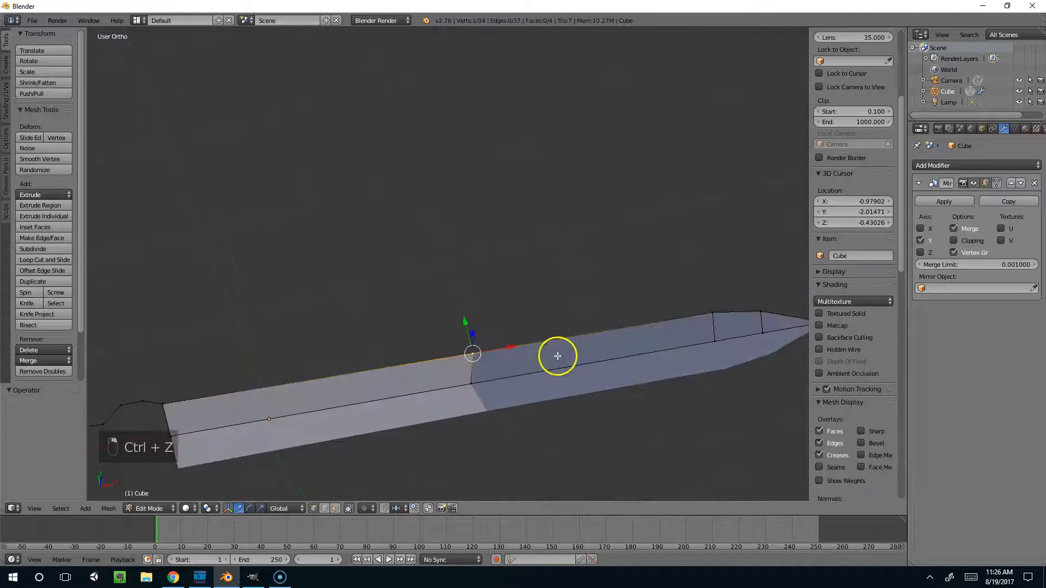
Select the whole mesh and make its normals consistent
{"action": "middle_click_drag", "start_coordinate": [558, 356], "coordinate": [533, 297]}
{"action": "key", "text": "a"}
{"action": "key", "text": "a"}
{"action": "key", "text": "a"}
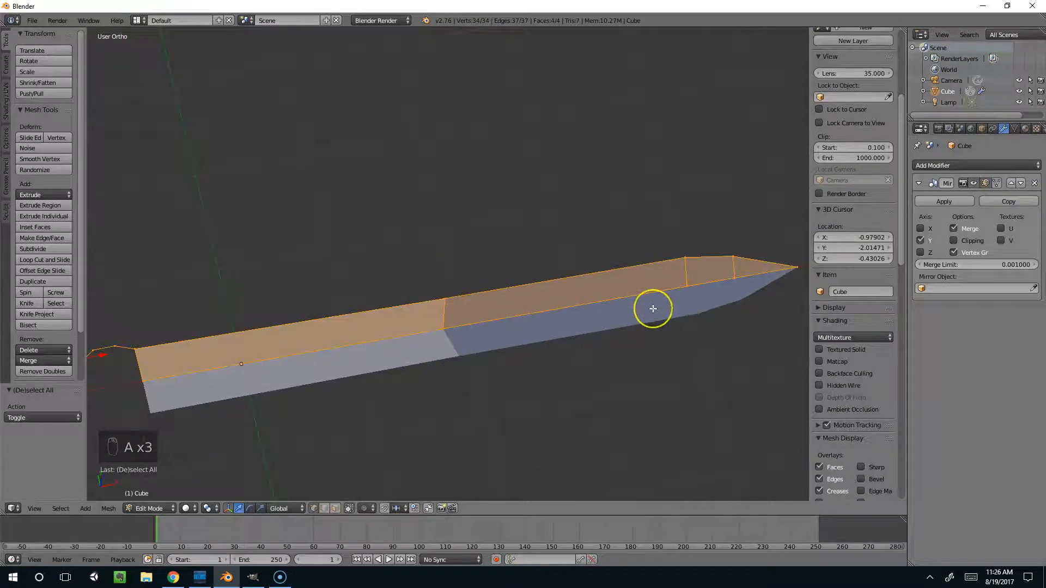
{"action": "key", "text": "ctrl+n"}
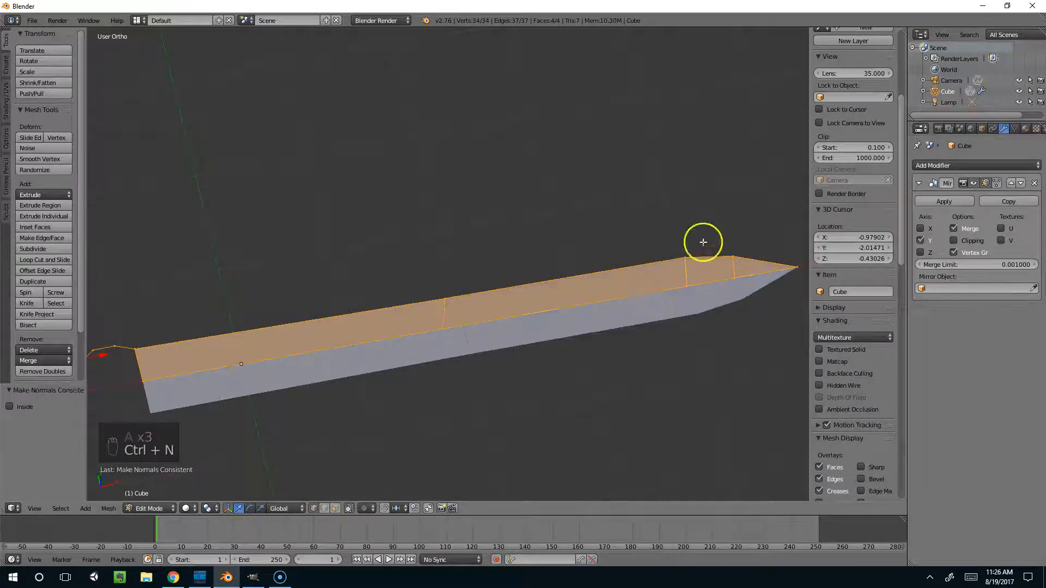
Extrude the blade base's centreline vertex towards the handle along X and fill the four-sided face up to the emblem flare
{"action": "middle_click_drag", "start_coordinate": [270, 311], "coordinate": [504, 229], "text": "shift"}
{"action": "right_click", "coordinate": [385, 289]}
{"action": "scroll", "coordinate": [386, 289], "scroll_direction": "up", "scroll_amount": 1}
{"action": "scroll", "coordinate": [383, 285], "scroll_direction": "up", "scroll_amount": 1}
{"action": "middle_click_drag", "start_coordinate": [367, 283], "coordinate": [614, 236], "text": "shift"}
{"action": "key", "text": "e"}
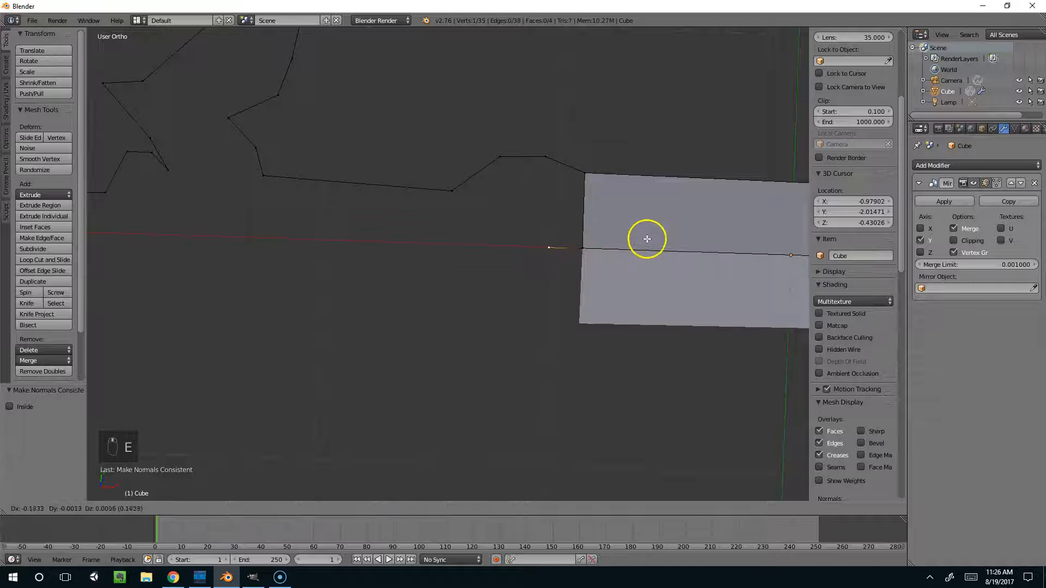
{"action": "key", "text": "x"}
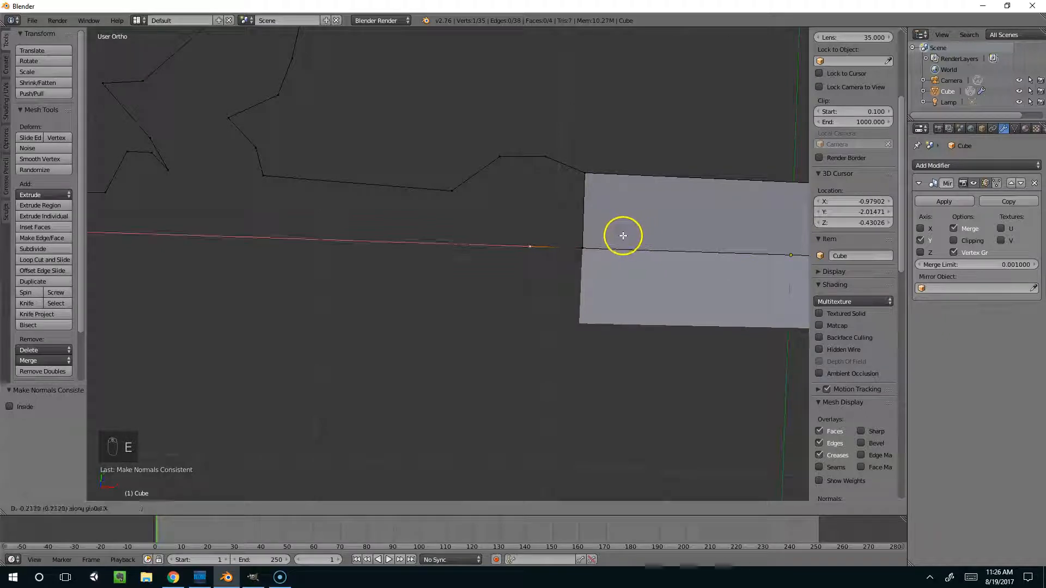
{"action": "left_click", "coordinate": [628, 234]}
{"action": "right_click", "coordinate": [547, 158], "text": "shift"}
{"action": "right_click", "coordinate": [586, 174], "text": "shift"}
{"action": "right_click", "coordinate": [587, 245], "text": "shift"}
{"action": "key", "text": "f"}
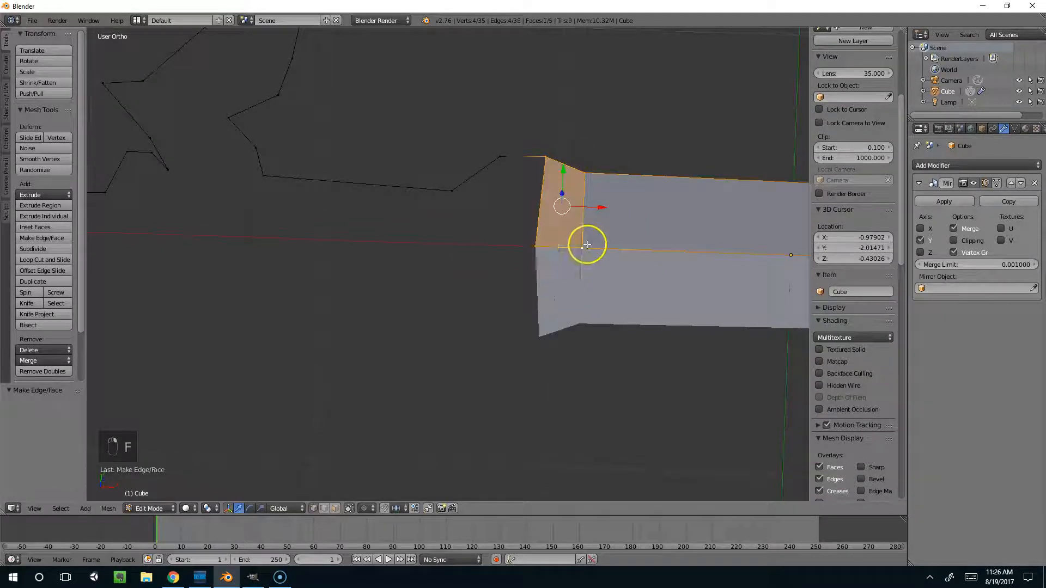
Extrude the end centreline vertex towards the guard and fill the five-sided face across the rest of the emblem flare
{"action": "right_click", "coordinate": [536, 245]}
{"action": "key", "text": "e"}
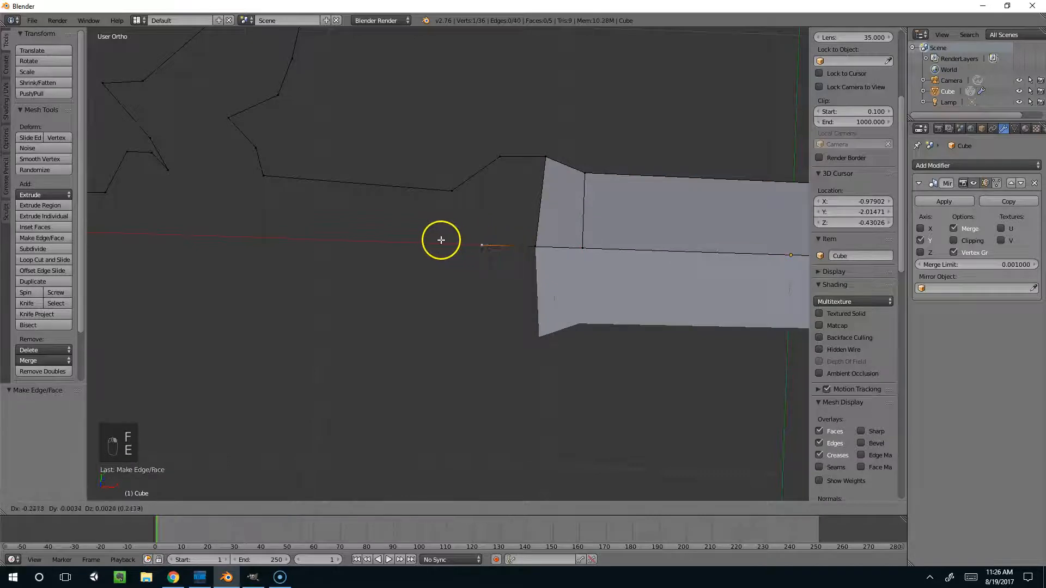
{"action": "left_click", "coordinate": [403, 236]}
{"action": "right_click", "coordinate": [460, 196], "text": "shift"}
{"action": "right_click", "coordinate": [500, 157], "text": "shift"}
{"action": "right_click", "coordinate": [544, 158], "text": "shift"}
{"action": "right_click", "coordinate": [536, 247], "text": "shift"}
{"action": "key", "text": "f"}
Extrude the end centreline vertex about -0.822 along X to the inner edge of the guard
{"action": "middle_click_drag", "start_coordinate": [498, 231], "coordinate": [602, 266], "text": "shift"}
{"action": "right_click", "coordinate": [578, 287]}
{"action": "key", "text": "e"}
{"action": "key", "text": "x"}
{"action": "left_click", "coordinate": [394, 326]}
{"action": "middle_click_drag", "start_coordinate": [599, 275], "coordinate": [603, 270]}
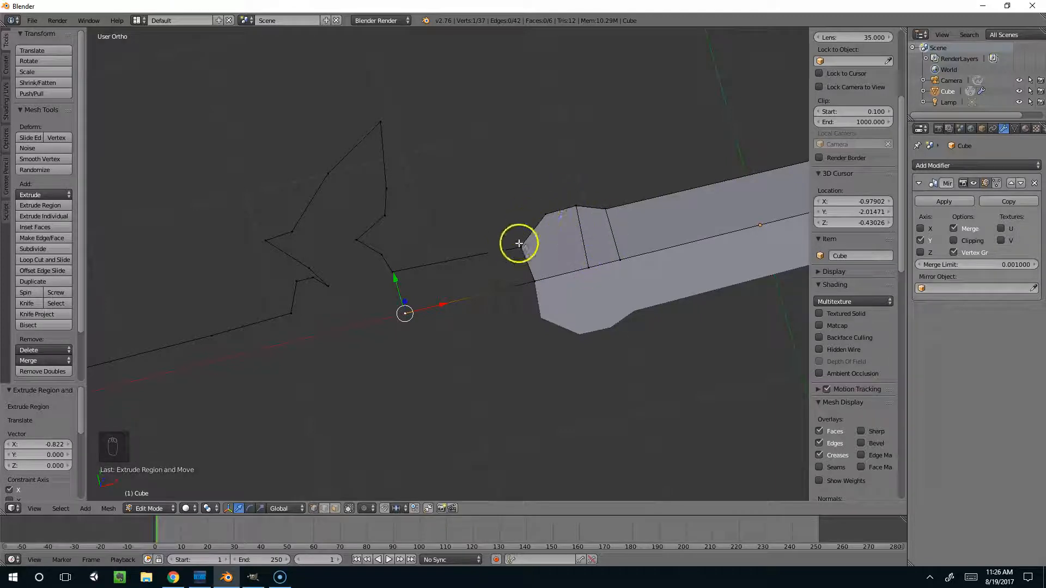
Fill the four-sided face between the centreline and the outline, from the emblem flare to the guard
{"action": "right_click", "coordinate": [620, 268]}
{"action": "right_click", "coordinate": [617, 215], "text": "shift"}
{"action": "right_click", "coordinate": [584, 215], "text": "shift"}
{"action": "right_click", "coordinate": [593, 267], "text": "shift"}
{"action": "right_click", "coordinate": [406, 314]}
{"action": "right_click", "coordinate": [391, 271], "text": "shift"}
{"action": "right_click", "coordinate": [522, 247], "text": "shift"}
{"action": "right_click", "coordinate": [534, 280], "text": "shift"}
{"action": "key", "text": "f"}
Extrude the end centreline vertex about -0.411 along X and fill the four-sided face at the guard's centre
{"action": "right_click", "coordinate": [393, 271]}
{"action": "right_click", "coordinate": [329, 287], "text": "shift"}
{"action": "right_click", "coordinate": [406, 313]}
{"action": "key", "text": "e"}
{"action": "key", "text": "x"}
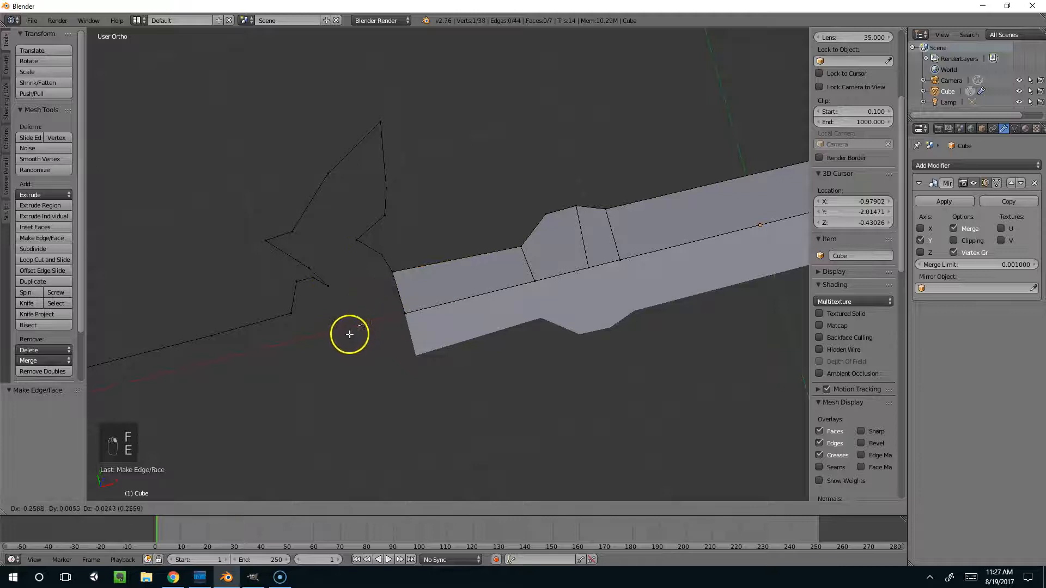
{"action": "left_click", "coordinate": [332, 337]}
{"action": "right_click", "coordinate": [329, 288], "text": "shift"}
{"action": "right_click", "coordinate": [392, 273], "text": "shift"}
{"action": "right_click", "coordinate": [404, 314], "text": "shift"}
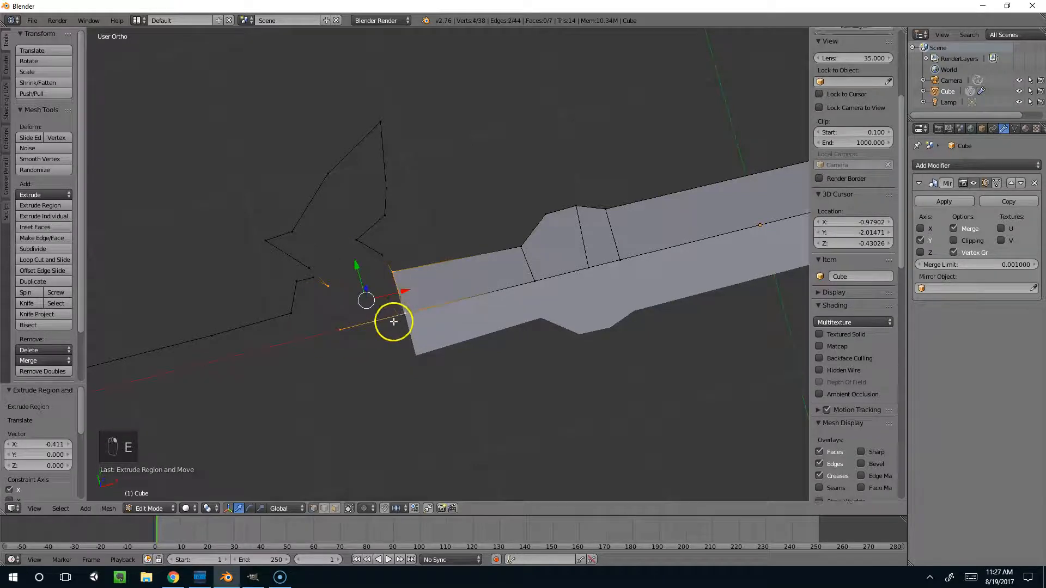
{"action": "key", "text": "f"}
Fill the four-sided face at the base of the guard wing, directly outside the guard's central face
{"action": "right_click", "coordinate": [329, 287]}
{"action": "right_click", "coordinate": [314, 276], "text": "shift"}
{"action": "right_click", "coordinate": [320, 275]}
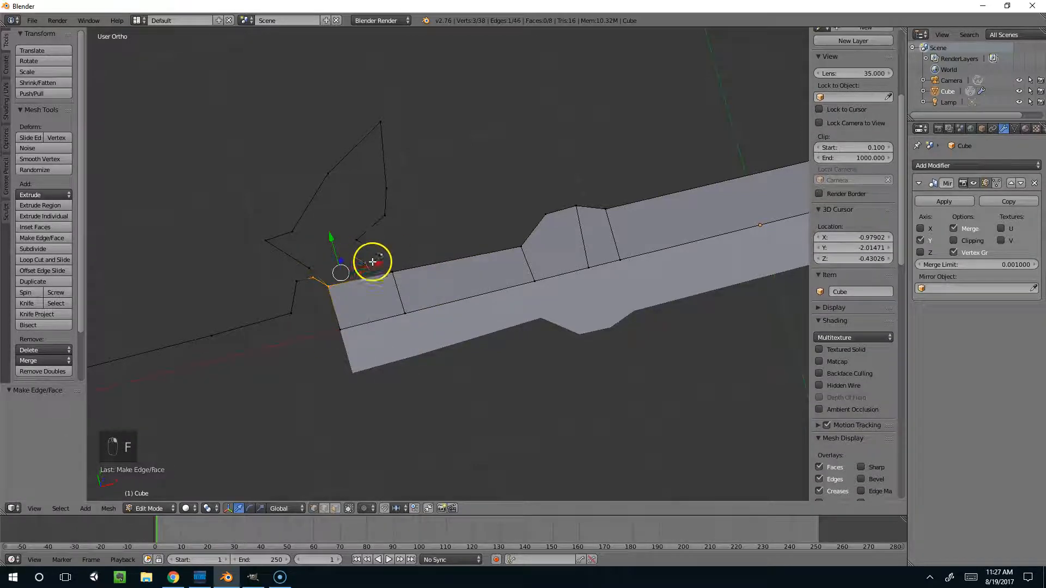
{"action": "right_click", "coordinate": [311, 267], "text": "shift"}
{"action": "right_click", "coordinate": [392, 272], "text": "shift"}
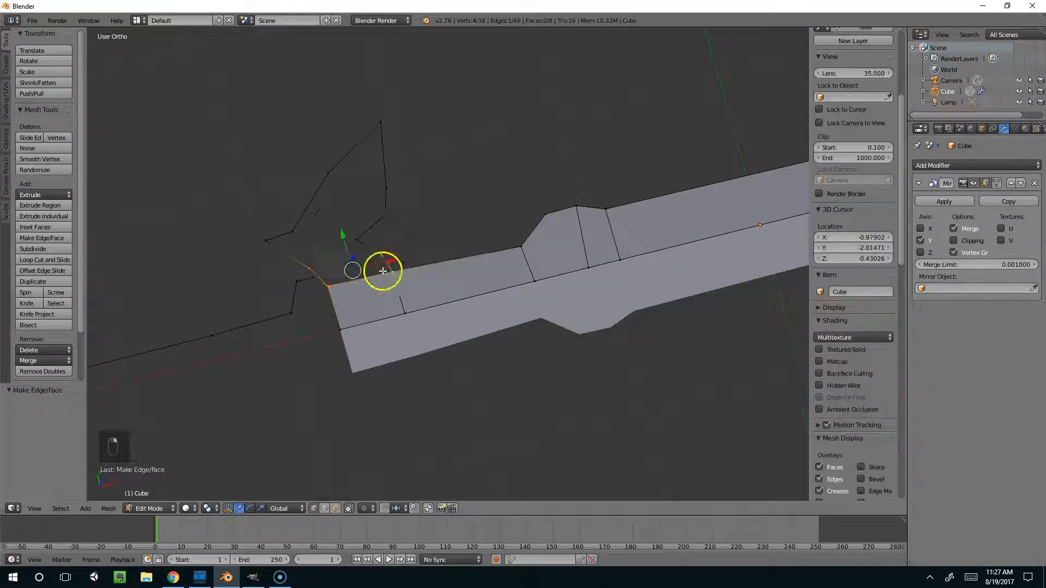
{"action": "right_click", "coordinate": [381, 255], "text": "shift"}
{"action": "key", "text": "f"}
Fill the next two faces of the guard wing out to its swept-back lower point
{"action": "middle_click_drag", "start_coordinate": [374, 229], "coordinate": [432, 276]}
{"action": "right_click", "coordinate": [437, 283]}
{"action": "right_click", "coordinate": [413, 273], "text": "shift"}
{"action": "right_click", "coordinate": [328, 287], "text": "shift"}
{"action": "key", "text": "f"}
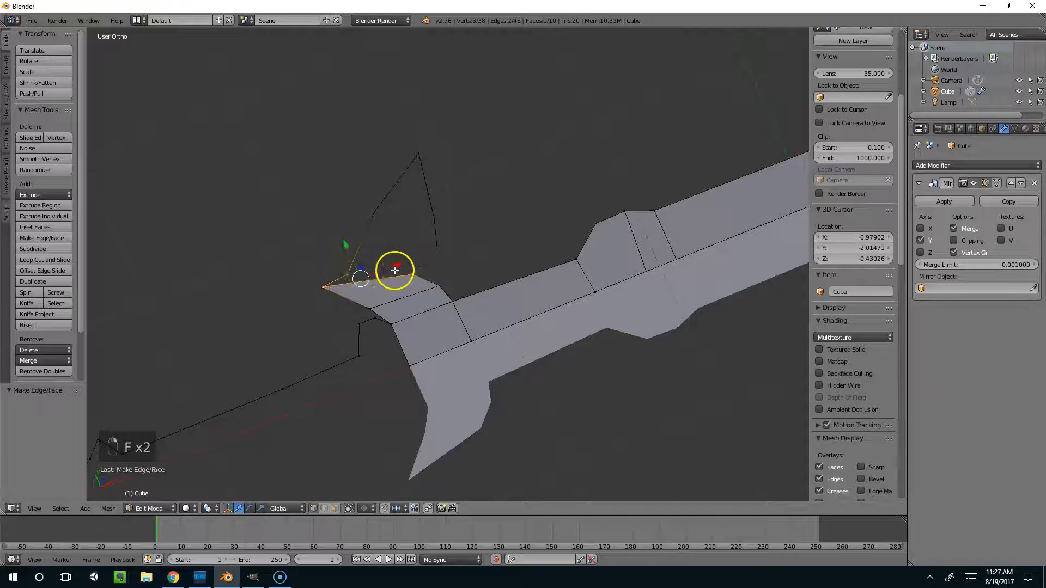
{"action": "key", "text": "f"}
Fill the two triangular faces in the middle of the guard wing, above its swept-back point
{"action": "right_click", "coordinate": [374, 219]}
{"action": "right_click", "coordinate": [399, 267], "text": "shift"}
{"action": "right_click", "coordinate": [351, 262], "text": "shift"}
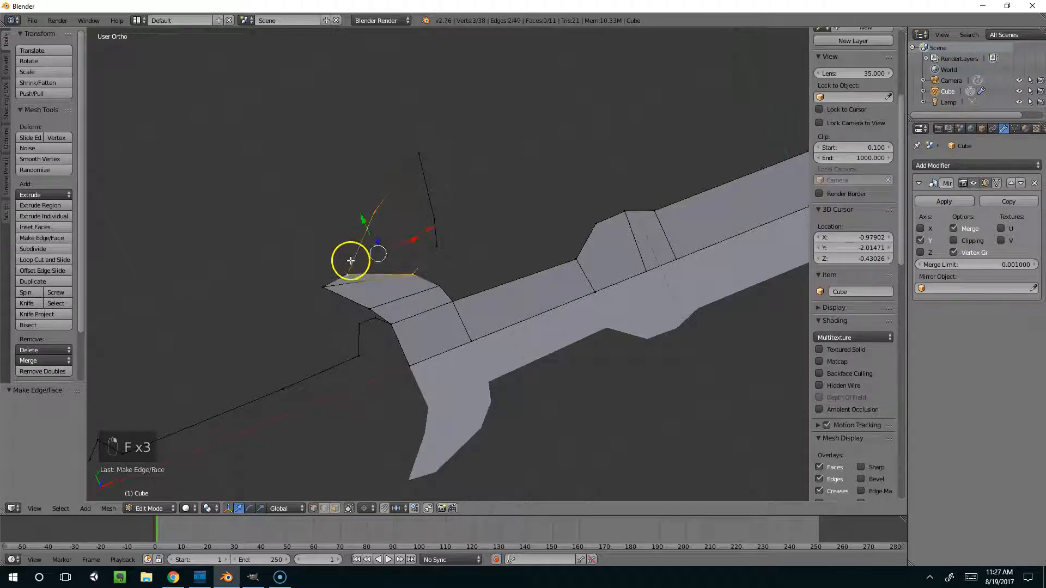
{"action": "key", "text": "f"}
{"action": "right_click", "coordinate": [440, 244]}
{"action": "right_click", "coordinate": [373, 207], "text": "shift"}
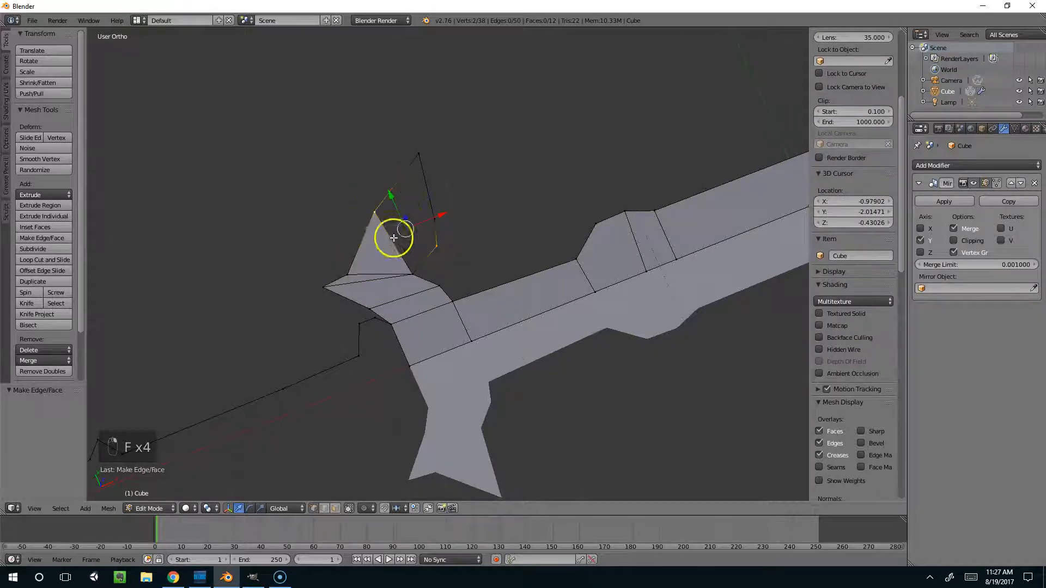
{"action": "right_click", "coordinate": [408, 256], "text": "shift"}
{"action": "key", "text": "f"}
Fill the last two triangular faces of the guard wing, up to its outer tip
{"action": "right_click", "coordinate": [441, 239]}
{"action": "right_click", "coordinate": [379, 208], "text": "shift"}
{"action": "right_click", "coordinate": [433, 219], "text": "shift"}
{"action": "key", "text": "f"}
{"action": "right_click", "coordinate": [433, 219]}
{"action": "right_click", "coordinate": [381, 205], "text": "shift"}
{"action": "right_click", "coordinate": [421, 166], "text": "shift"}
{"action": "key", "text": "e"}
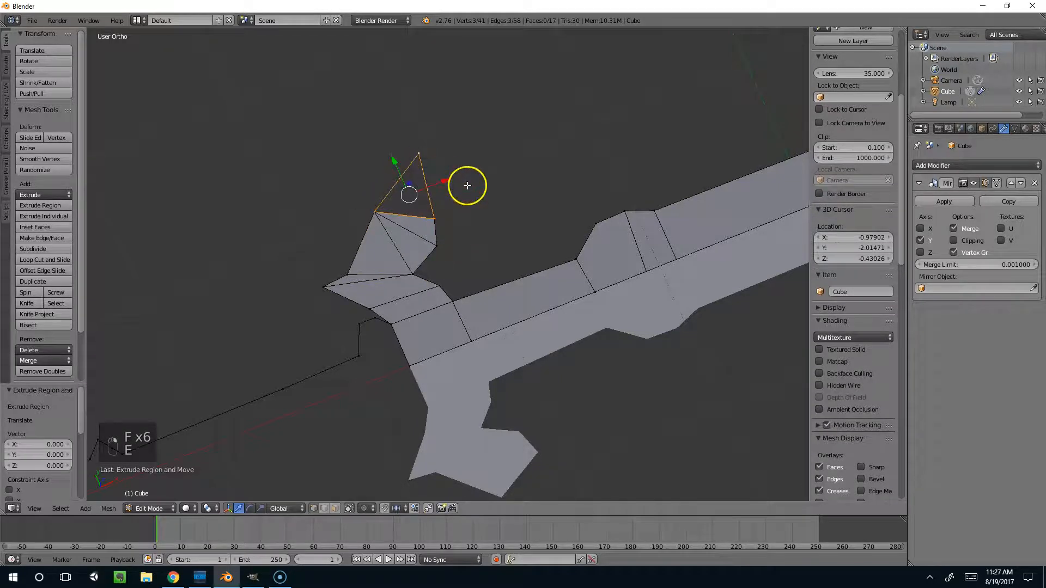
{"action": "key", "text": "ctrl+z"}
{"action": "key", "text": "f"}
Extrude the guard's end centreline vertex towards the handle and fill the six-sided face behind the guard
{"action": "middle_click_drag", "start_coordinate": [490, 218], "coordinate": [483, 285]}
{"action": "right_click", "coordinate": [433, 282]}
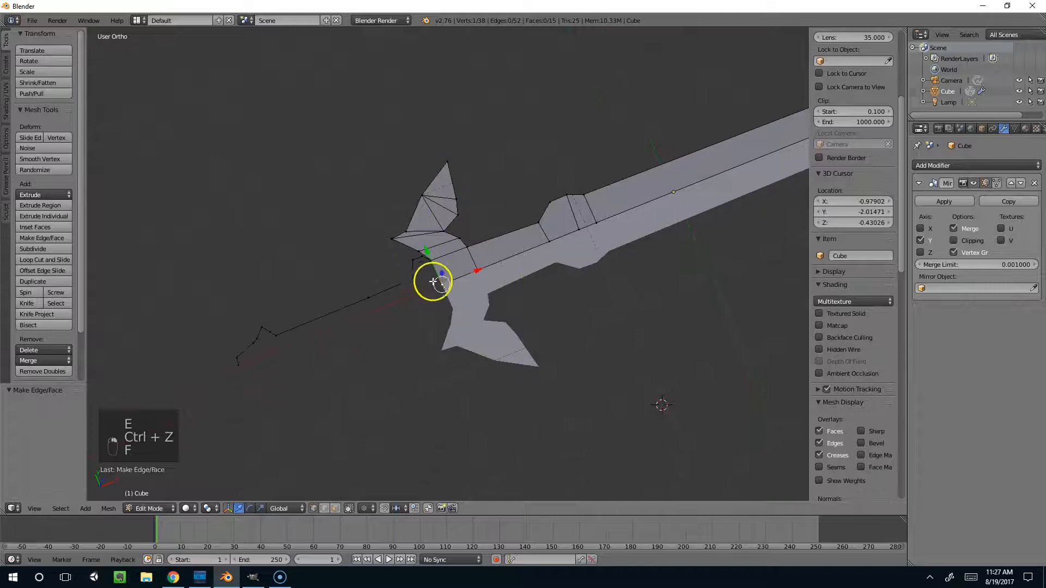
{"action": "key", "text": "e"}
{"action": "left_click", "coordinate": [420, 294]}
{"action": "right_click", "coordinate": [438, 264], "text": "shift"}
{"action": "right_click", "coordinate": [445, 271], "text": "shift"}
{"action": "key", "text": "f"}
{"action": "scroll", "coordinate": [444, 267], "scroll_direction": "up", "scroll_amount": 1}
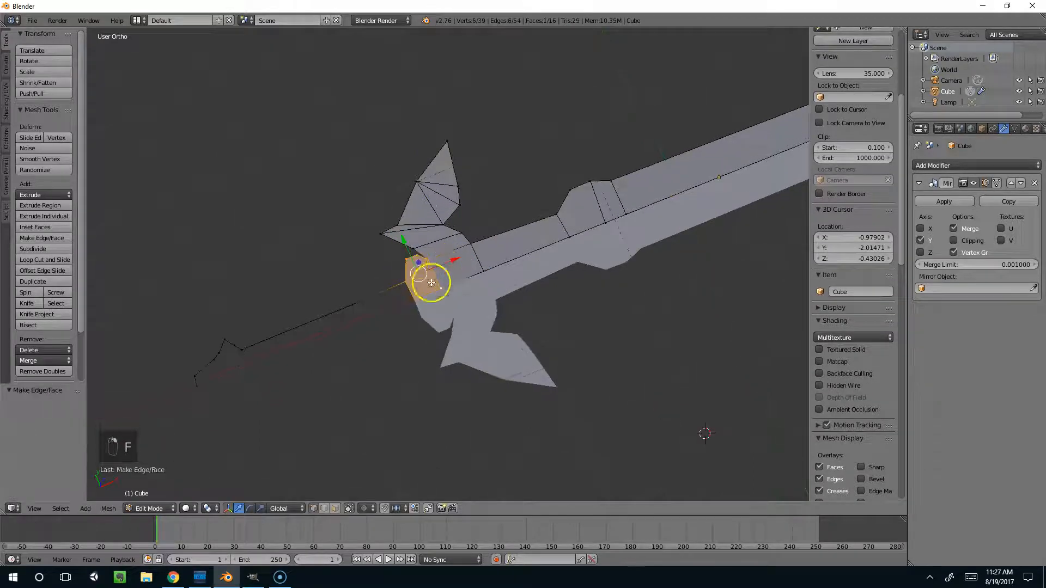
Extrude the end centreline vertex about -0.490 along X and fill the first four-sided face of the grip
{"action": "right_click", "coordinate": [416, 298]}
{"action": "key", "text": "e"}
{"action": "key", "text": "x"}
{"action": "left_click", "coordinate": [364, 319]}
{"action": "right_click", "coordinate": [355, 305], "text": "shift"}
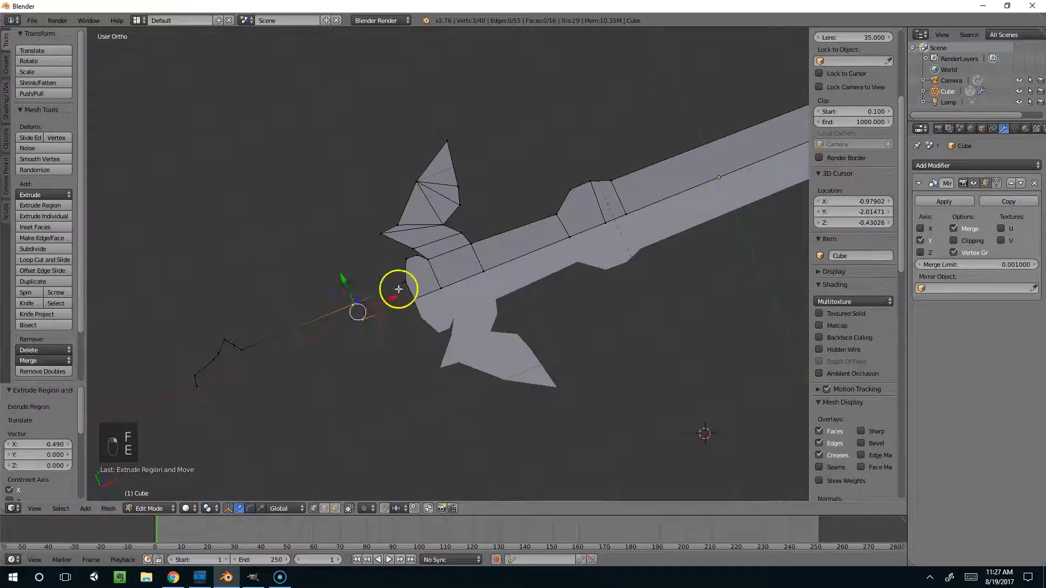
{"action": "key", "text": "f"}
{"action": "scroll", "coordinate": [402, 296], "scroll_direction": "up", "scroll_amount": 1}
{"action": "key", "text": "ctrl+z"}
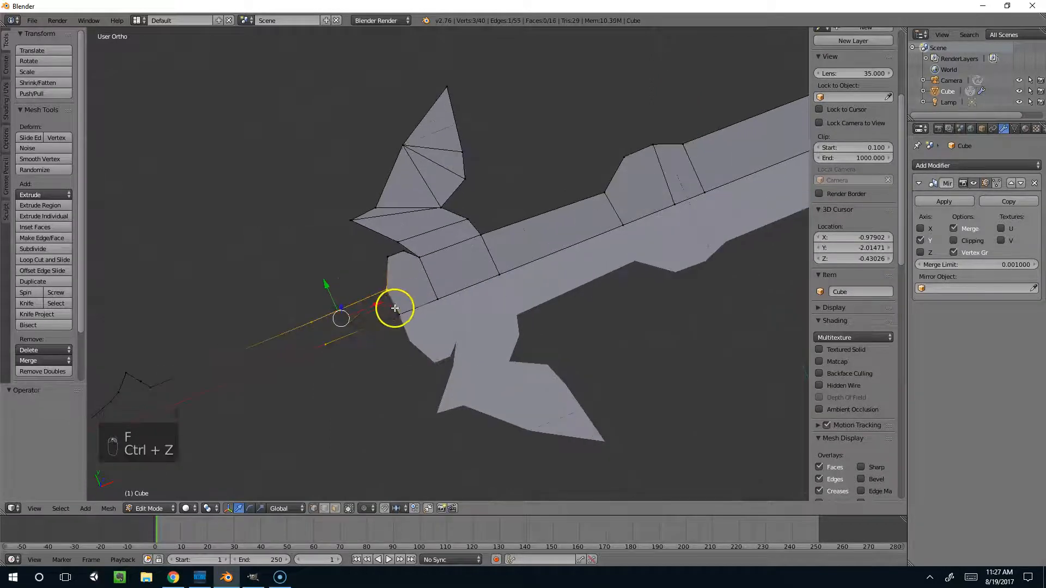
{"action": "key", "text": "f"}
Extrude the grip's end centreline vertex about -1.118 along X and fill the long grip face up to the pommel
{"action": "right_click", "coordinate": [334, 341]}
{"action": "key", "text": "e"}
{"action": "key", "text": "x"}
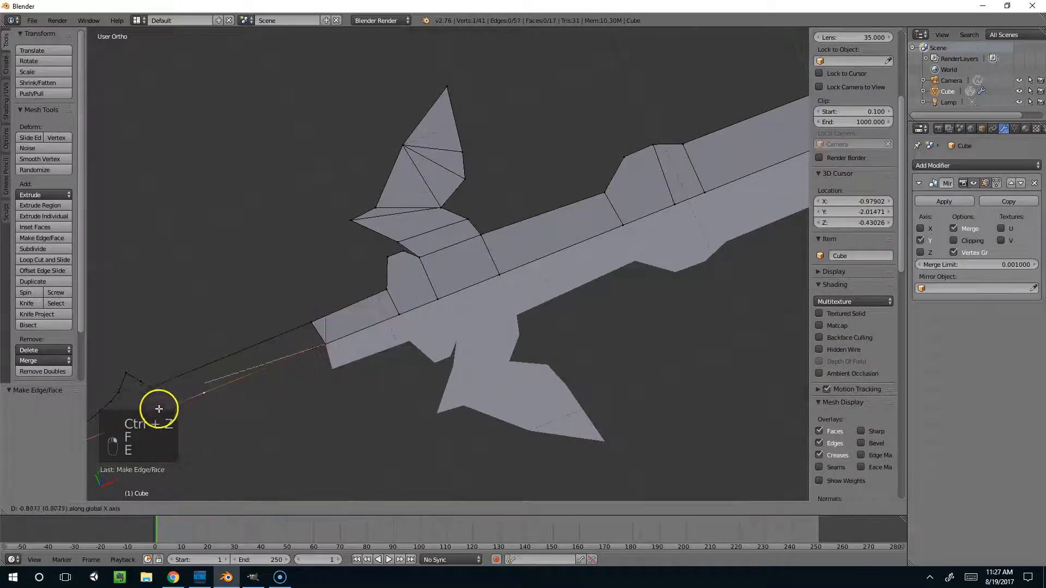
{"action": "left_click", "coordinate": [122, 440]}
{"action": "middle_click_drag", "start_coordinate": [275, 361], "coordinate": [430, 299], "text": "shift"}
{"action": "right_click", "coordinate": [327, 334], "text": "shift"}
{"action": "right_click", "coordinate": [318, 343], "text": "shift"}
{"action": "right_click", "coordinate": [313, 333], "text": "shift"}
{"action": "right_click", "coordinate": [463, 265], "text": "shift"}
{"action": "right_click", "coordinate": [473, 283], "text": "shift"}
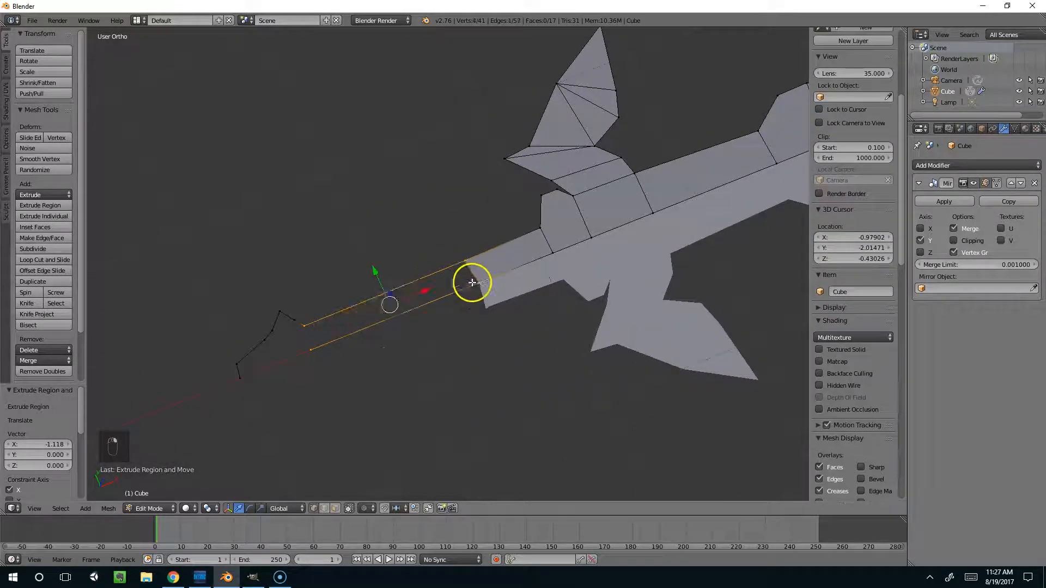
{"action": "key", "text": "f"}
Extrude the end centreline vertex about -0.158 along X and fill the four-sided face at the start of the pommel
{"action": "right_click", "coordinate": [311, 349]}
{"action": "key", "text": "e"}
{"action": "key", "text": "x"}
{"action": "left_click", "coordinate": [258, 381]}
{"action": "right_click", "coordinate": [304, 325], "text": "shift"}
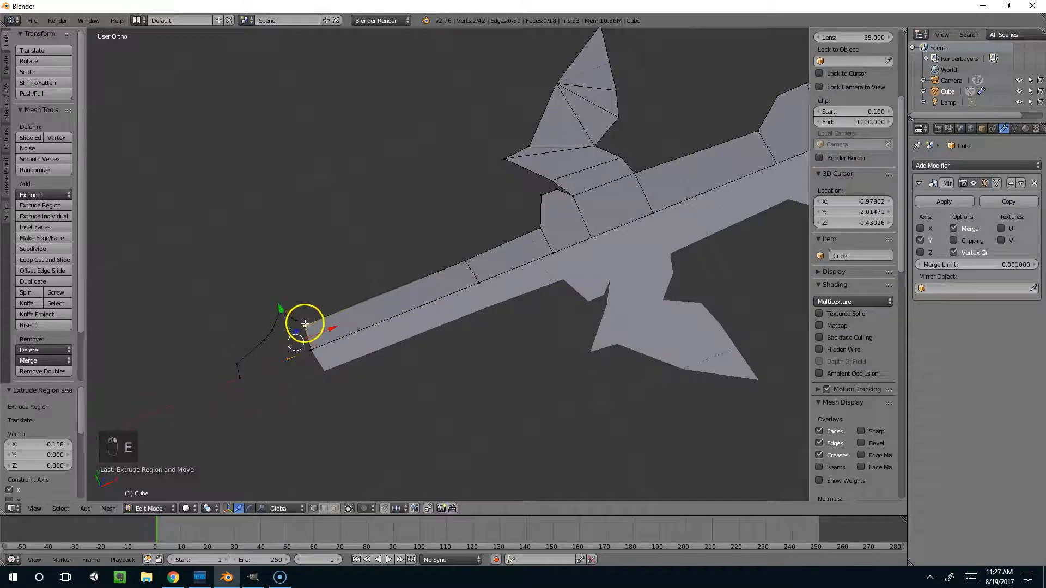
{"action": "right_click", "coordinate": [297, 323], "text": "shift"}
{"action": "right_click", "coordinate": [313, 348], "text": "shift"}
{"action": "key", "text": "f"}
Select the shortest path from the pommel's centreline vertex around its outer point and fill the four-sided face
{"action": "right_click", "coordinate": [286, 351]}
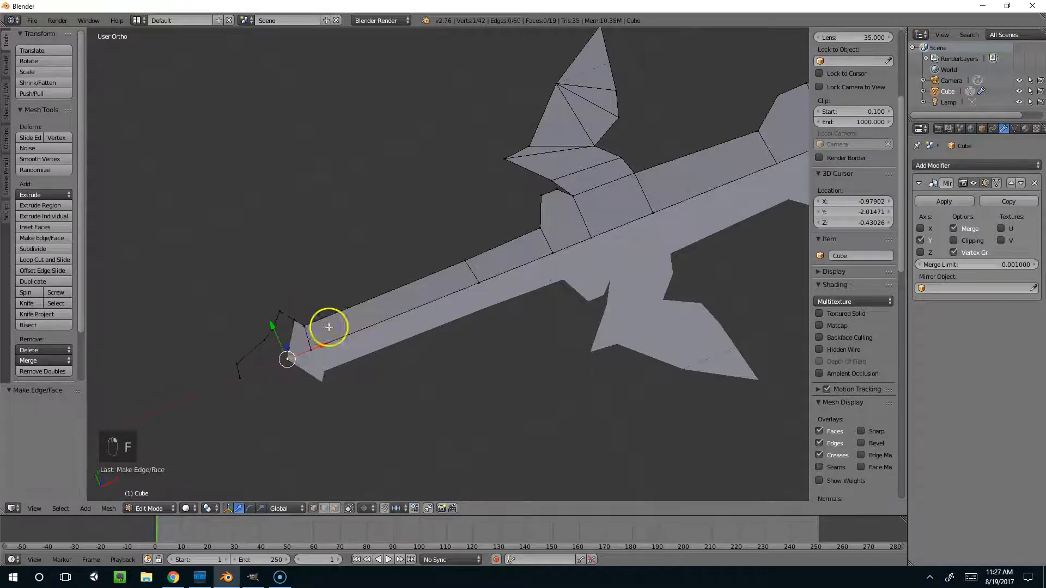
{"action": "scroll", "coordinate": [329, 316], "scroll_direction": "up", "scroll_amount": 2}
{"action": "middle_click_drag", "start_coordinate": [334, 306], "coordinate": [460, 278], "text": "shift"}
{"action": "scroll", "coordinate": [459, 278], "scroll_direction": "up", "scroll_amount": 3}
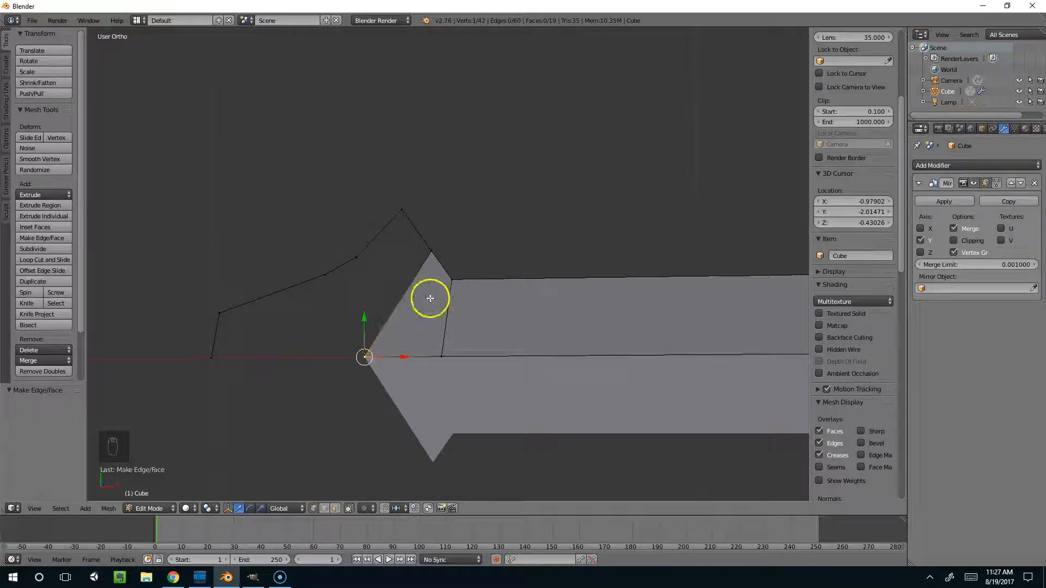
{"action": "right_click", "coordinate": [353, 264], "text": "ctrl"}
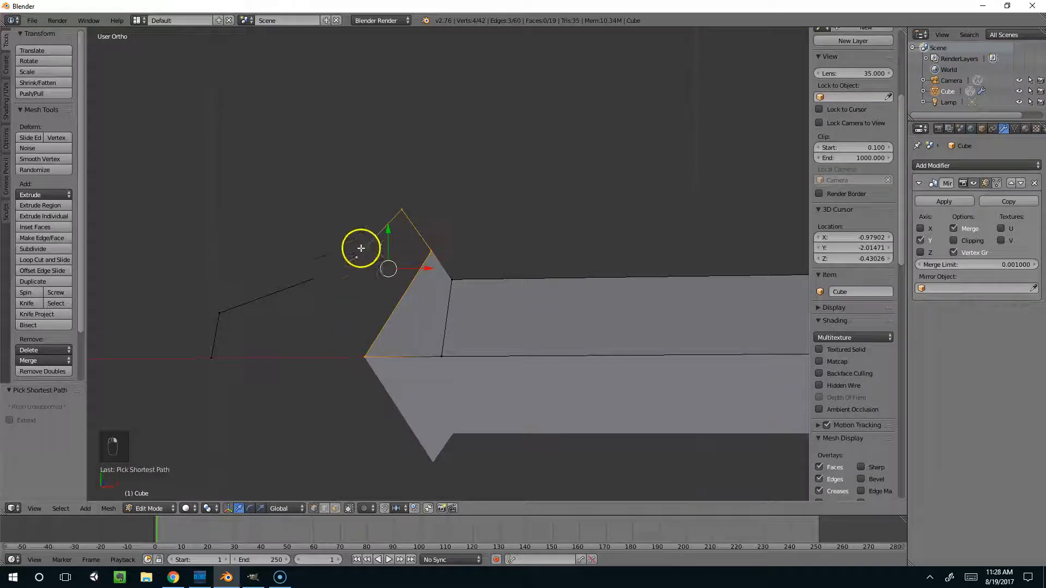
{"action": "key", "text": "f"}
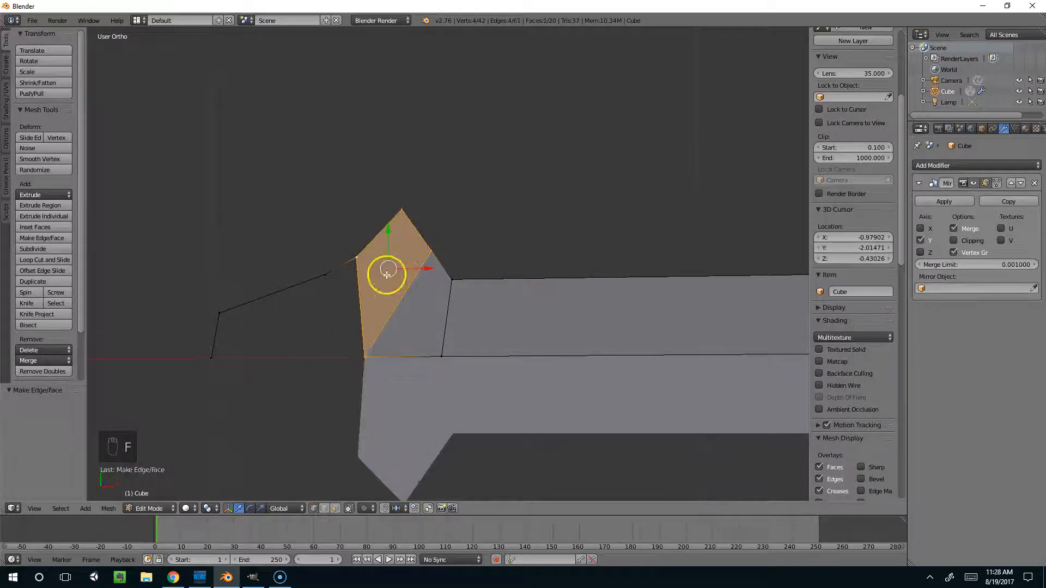
Fill the triangular pommel face and the remaining end face using shortest-path selections from the pommel's centreline vertex
{"action": "right_click", "coordinate": [365, 356]}
{"action": "right_click", "coordinate": [328, 279], "text": "ctrl"}
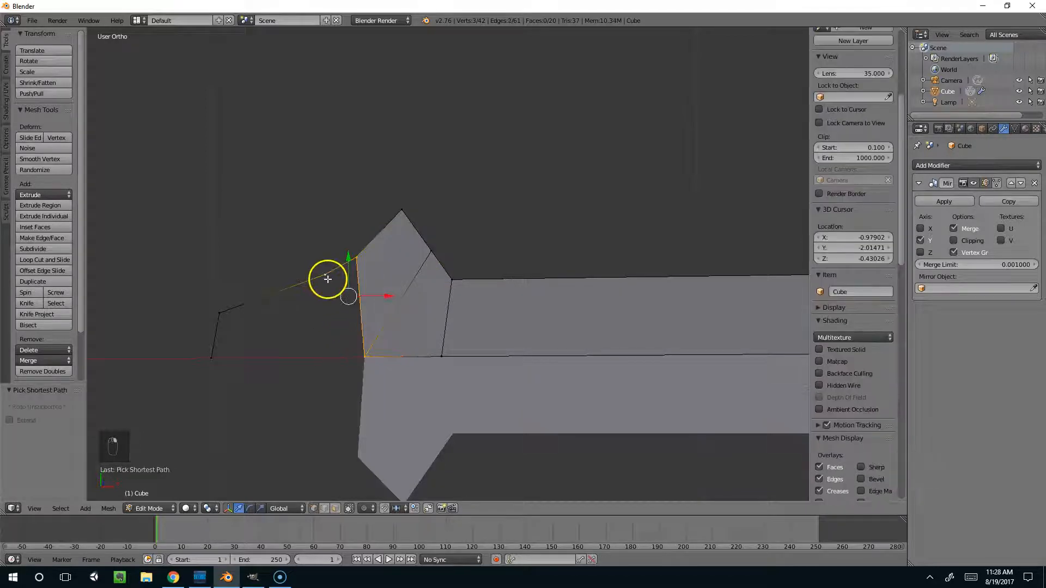
{"action": "key", "text": "f"}
{"action": "right_click", "coordinate": [364, 354]}
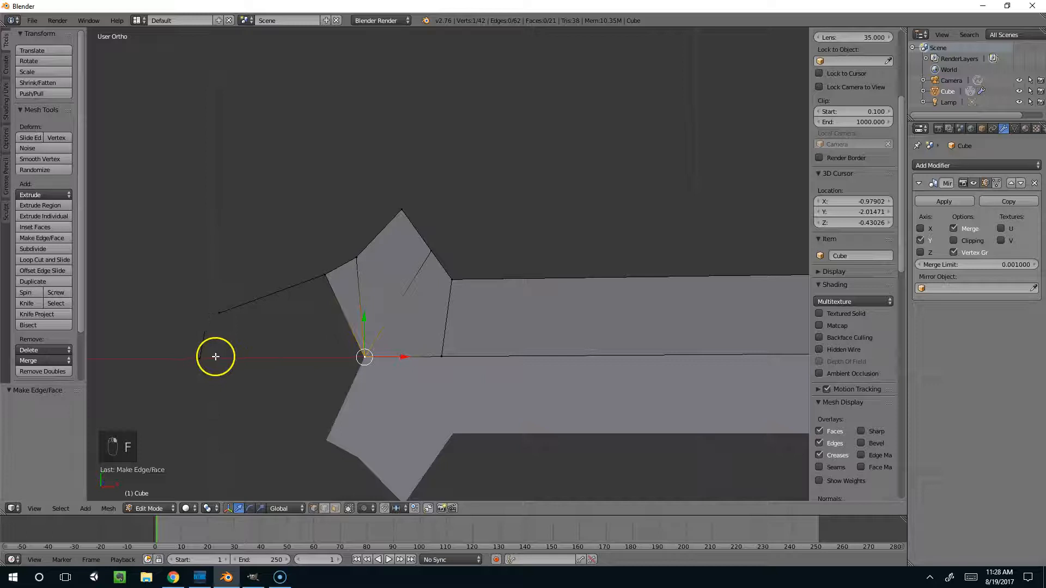
{"action": "right_click", "coordinate": [215, 357], "text": "ctrl"}
{"action": "key", "text": "f"}
Switch to Object Mode and check the whole filled sword silhouette from several angles and in top view
{"action": "key", "text": "Tab"}
{"action": "scroll", "coordinate": [500, 339], "scroll_direction": "down", "scroll_amount": 5}
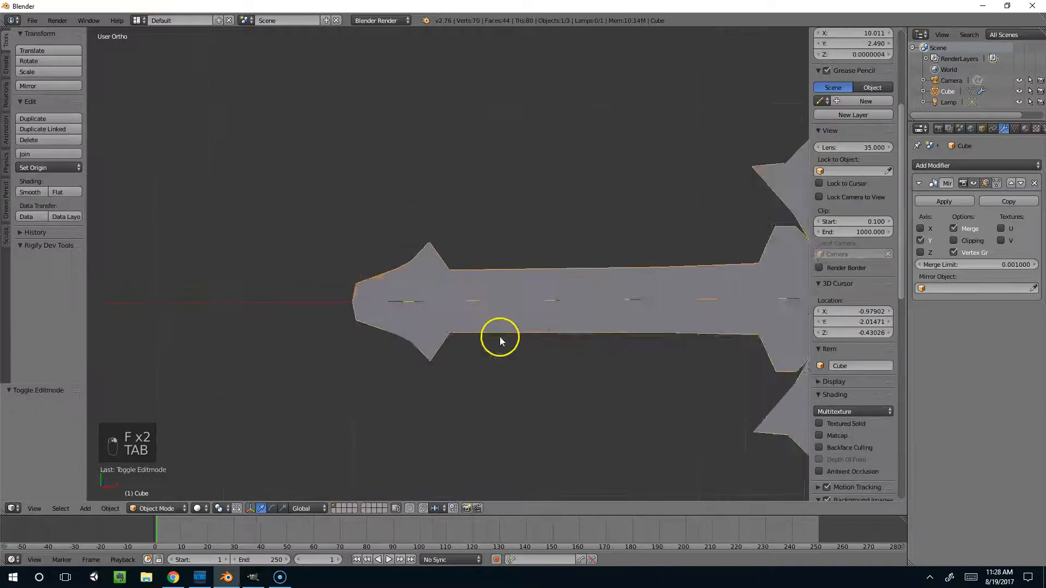
{"action": "scroll", "coordinate": [504, 370], "scroll_direction": "up", "scroll_amount": 4}
{"action": "middle_click_drag", "start_coordinate": [504, 371], "coordinate": [557, 352]}
{"action": "scroll", "coordinate": [610, 295], "scroll_direction": "down", "scroll_amount": 3}
{"action": "key", "text": "z"}
{"action": "key", "text": "z"}
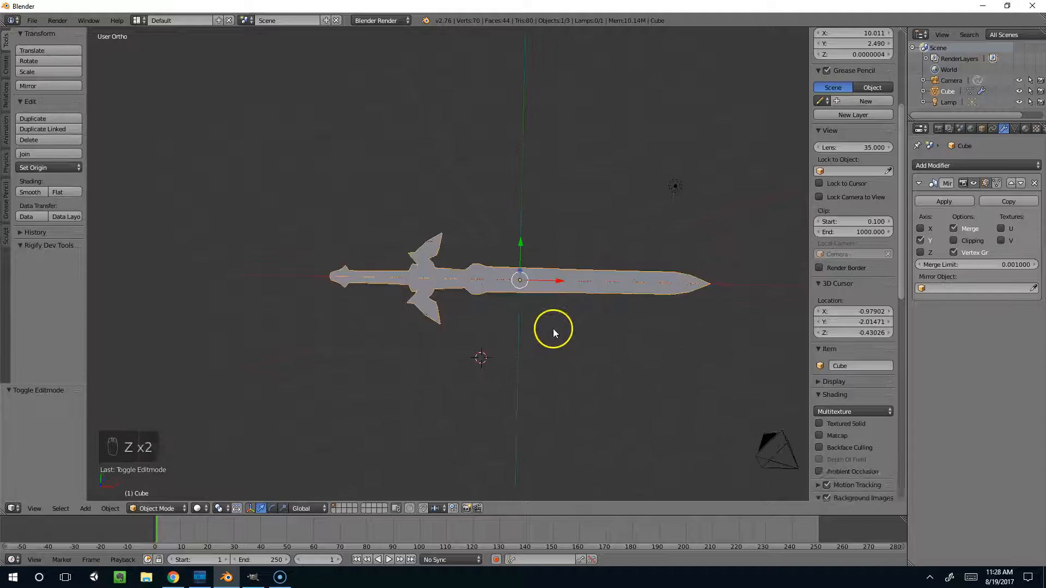
{"action": "key", "text": "KP_7"}
{"action": "scroll", "coordinate": [542, 320], "scroll_direction": "up", "scroll_amount": 2}
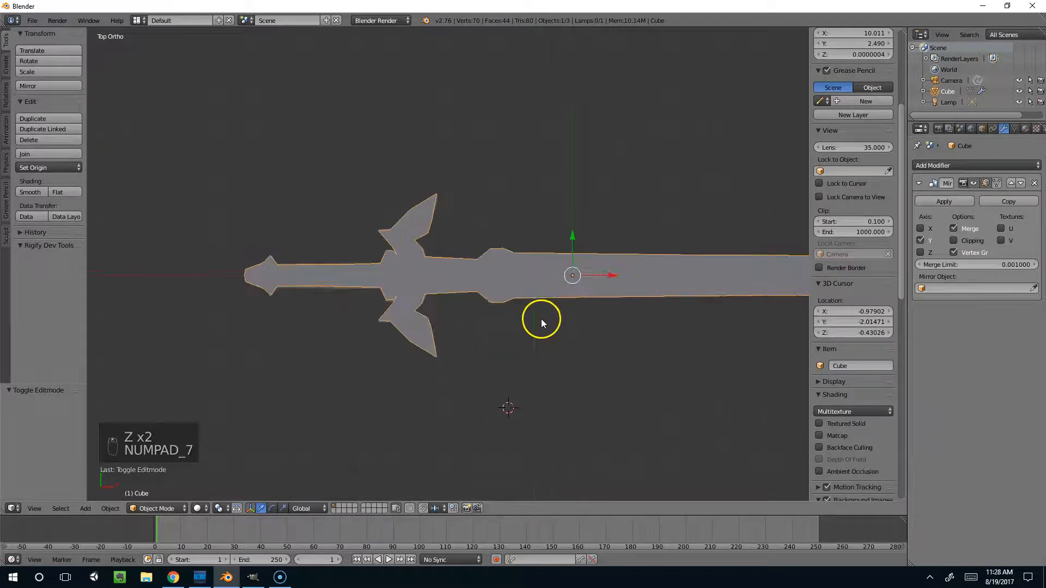
Hide and unhide the sword mesh in top view to compare its silhouette with the background reference image
{"action": "key", "text": "h"}
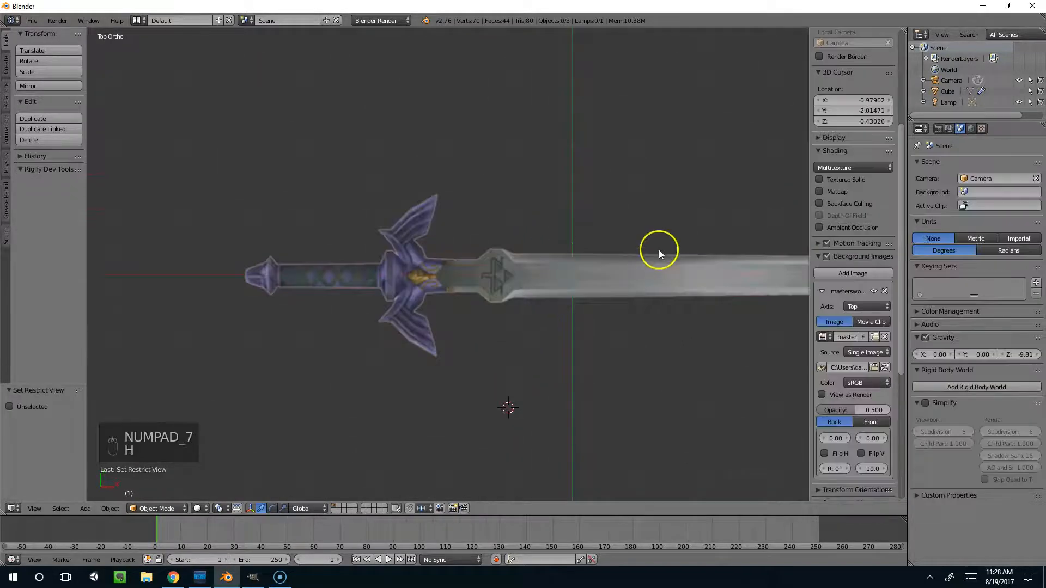
{"action": "middle_click_drag", "start_coordinate": [659, 249], "coordinate": [493, 265], "text": "shift"}
{"action": "scroll", "coordinate": [499, 263], "scroll_direction": "down", "scroll_amount": 2}
{"action": "key", "text": "alt+h"}
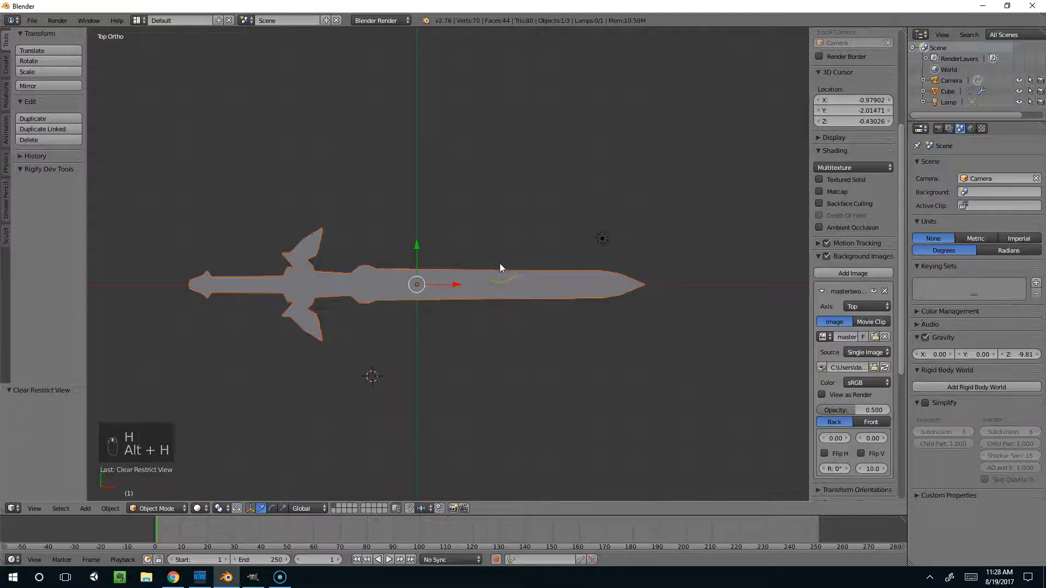
{"action": "key", "text": "h"}
{"action": "key", "text": "alt+h"}
{"action": "key", "text": "h"}
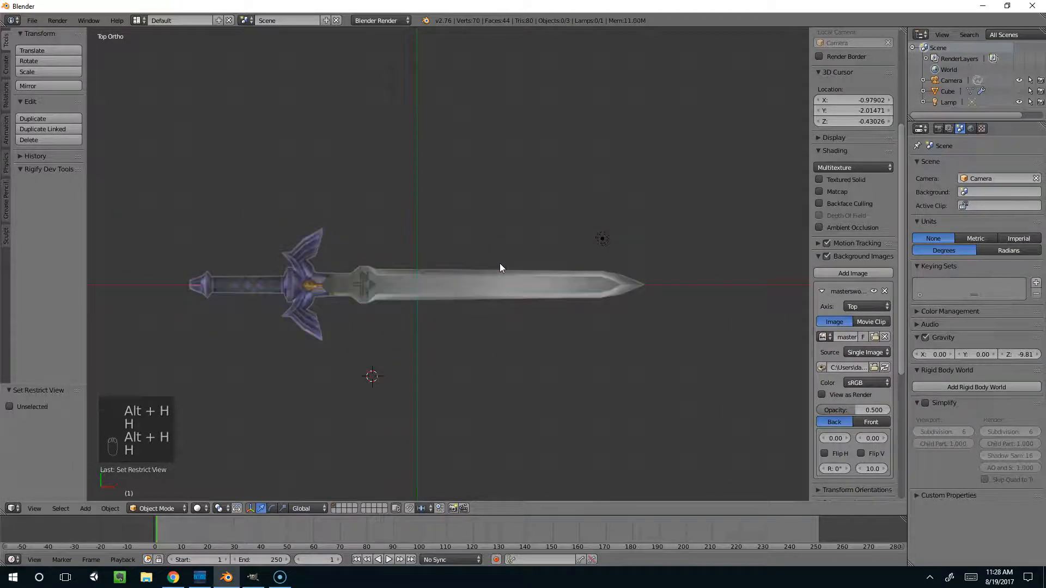
{"action": "scroll", "coordinate": [499, 263], "scroll_direction": "up", "scroll_amount": 2}
{"action": "scroll", "coordinate": [468, 268], "scroll_direction": "up", "scroll_amount": 2}
{"action": "scroll", "coordinate": [405, 282], "scroll_direction": "down", "scroll_amount": 2}
{"action": "middle_click_drag", "start_coordinate": [352, 308], "coordinate": [458, 170], "text": "shift"}
{"action": "key", "text": "alt+h"}
Select all the half-sword faces and extrude them about 0.035 along Z to give the flat shape thickness
{"action": "key", "text": "Tab"}
{"action": "scroll", "coordinate": [467, 168], "scroll_direction": "up", "scroll_amount": 2}
{"action": "key", "text": "Tab"}
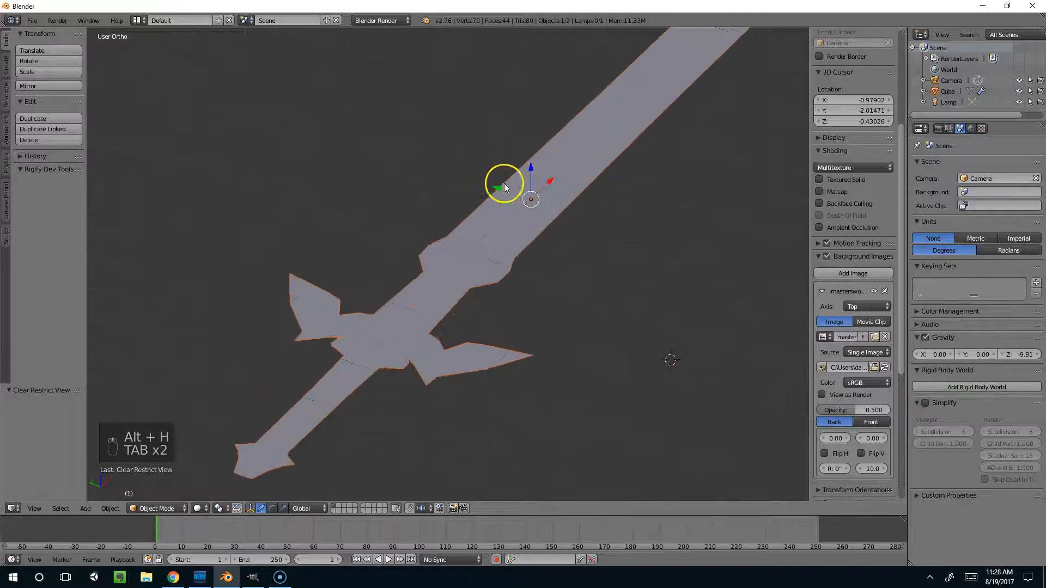
{"action": "key", "text": "Tab"}
{"action": "scroll", "coordinate": [461, 271], "scroll_direction": "up", "scroll_amount": 1}
{"action": "scroll", "coordinate": [466, 269], "scroll_direction": "down", "scroll_amount": 1}
{"action": "middle_click_drag", "start_coordinate": [459, 272], "coordinate": [467, 231]}
{"action": "key", "text": "a"}
{"action": "key", "text": "a"}
{"action": "key", "text": "a"}
{"action": "key", "text": "a"}
{"action": "key", "text": "a"}
{"action": "key", "text": "a"}
{"action": "scroll", "coordinate": [451, 252], "scroll_direction": "down", "scroll_amount": 2}
{"action": "key", "text": "e"}
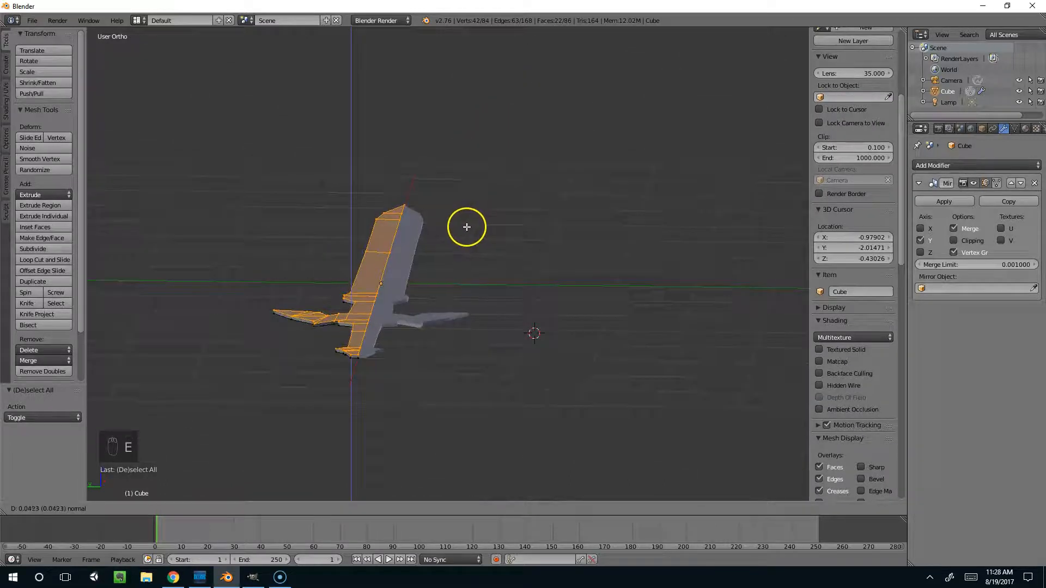
{"action": "left_click", "coordinate": [467, 227]}
Try recalculating the normals of the selected extruded faces with the Inside option
{"action": "scroll", "coordinate": [445, 237], "scroll_direction": "up", "scroll_amount": 3}
{"action": "middle_click_drag", "start_coordinate": [445, 237], "coordinate": [443, 182]}
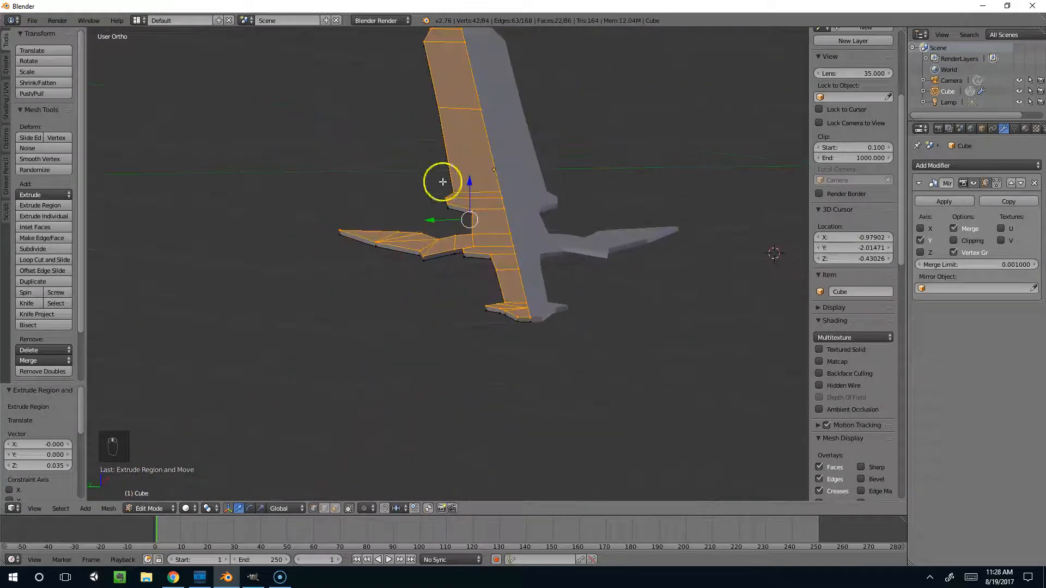
{"action": "key", "text": "ctrl+n"}
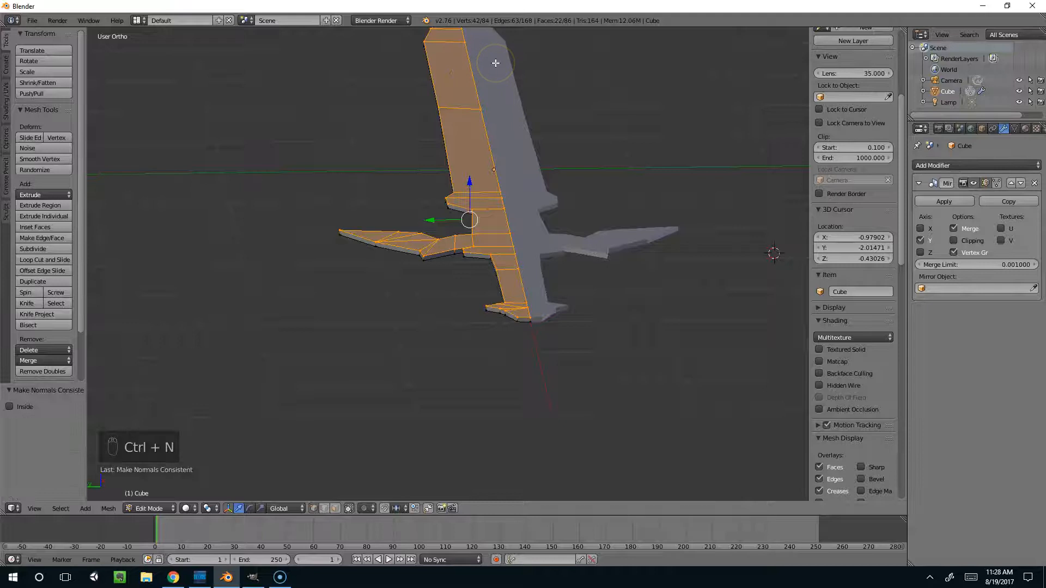
{"action": "scroll", "coordinate": [516, 221], "scroll_direction": "up", "scroll_amount": 5}
{"action": "middle_click_drag", "start_coordinate": [518, 215], "coordinate": [460, 217]}
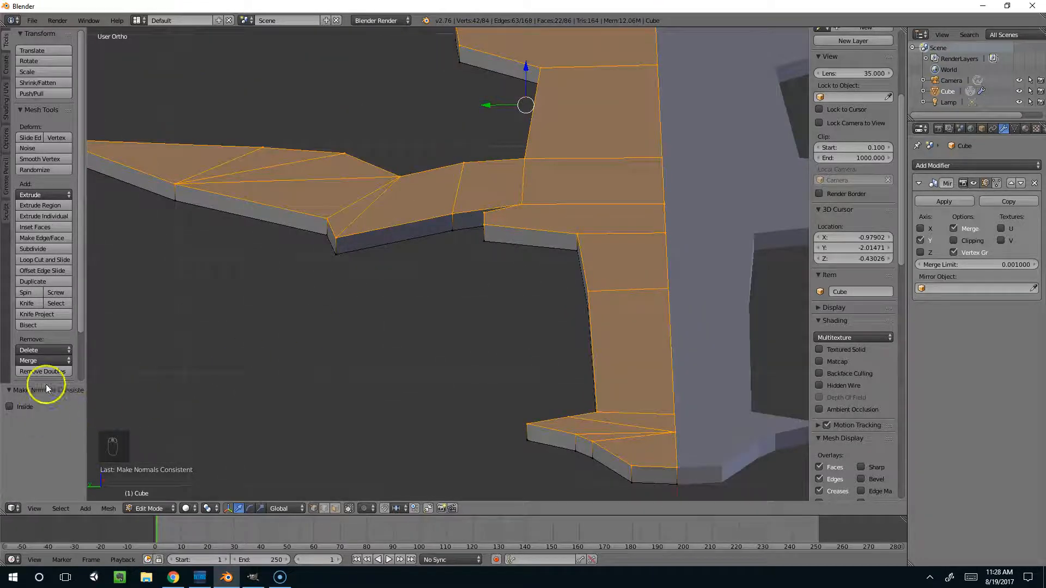
{"action": "left_click", "coordinate": [10, 406]}
Select the entire mesh, recalculate its normals consistently, and test the Inside option on the shading of the side faces
{"action": "mouse_move", "coordinate": [458, 245]}
{"action": "middle_mouse_down"}
{"action": "mouse_move", "coordinate": [483, 232]}
{"action": "mouse_move", "coordinate": [459, 243]}
{"action": "mouse_move", "coordinate": [416, 352]}
{"action": "mouse_move", "coordinate": [460, 326]}
{"action": "middle_mouse_up"}
{"action": "key", "text": "a"}
{"action": "key", "text": "a"}
{"action": "key", "text": "a"}
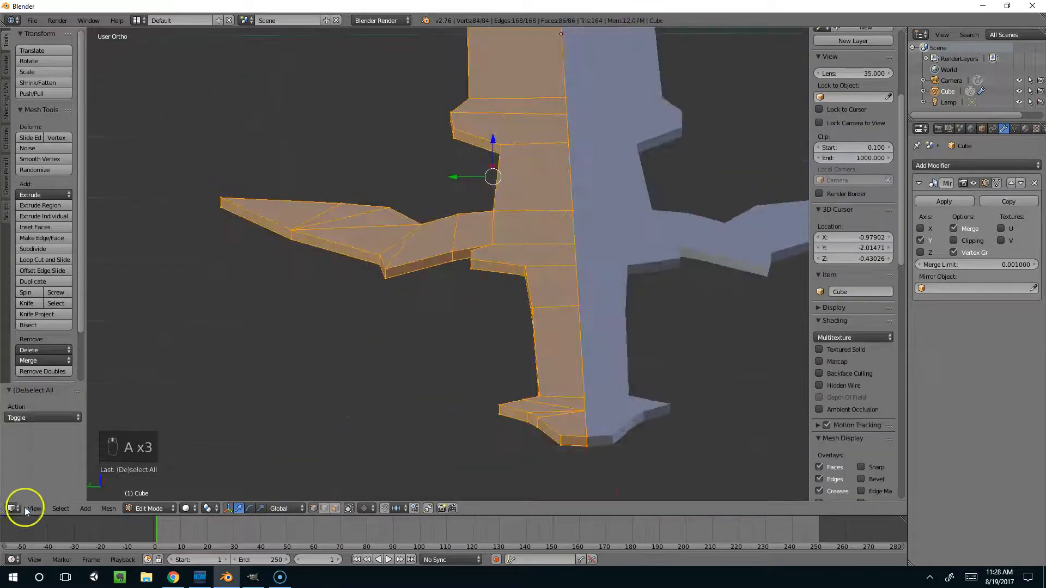
{"action": "key", "text": "ctrl+n"}
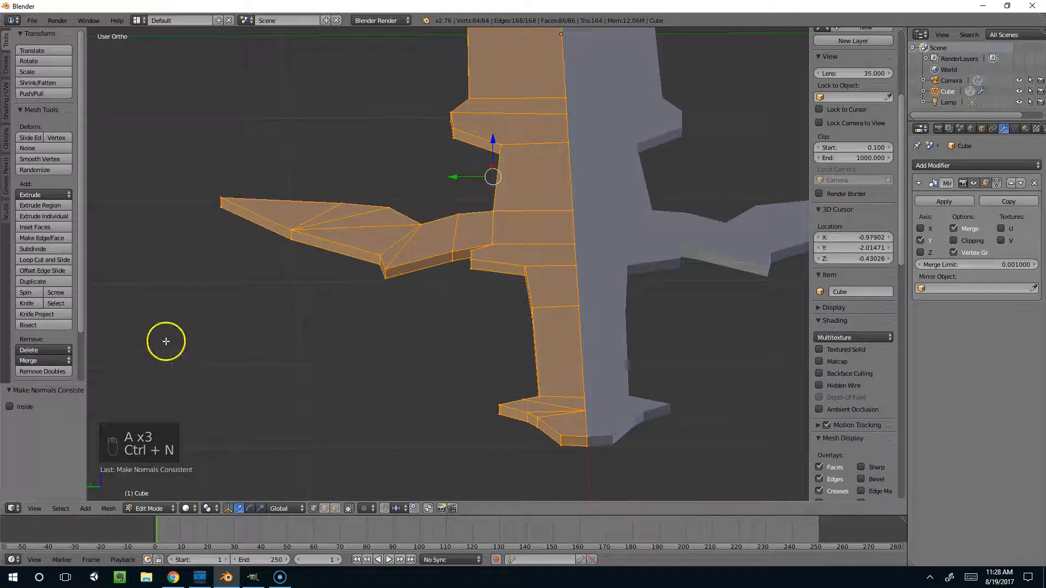
{"action": "left_click", "coordinate": [21, 408]}
{"action": "mouse_move", "coordinate": [261, 341]}
{"action": "middle_mouse_down"}
{"action": "mouse_move", "coordinate": [393, 320]}
{"action": "mouse_move", "coordinate": [393, 308]}
{"action": "mouse_move", "coordinate": [599, 193]}
{"action": "mouse_move", "coordinate": [577, 212]}
{"action": "mouse_move", "coordinate": [643, 159]}
{"action": "middle_mouse_up"}
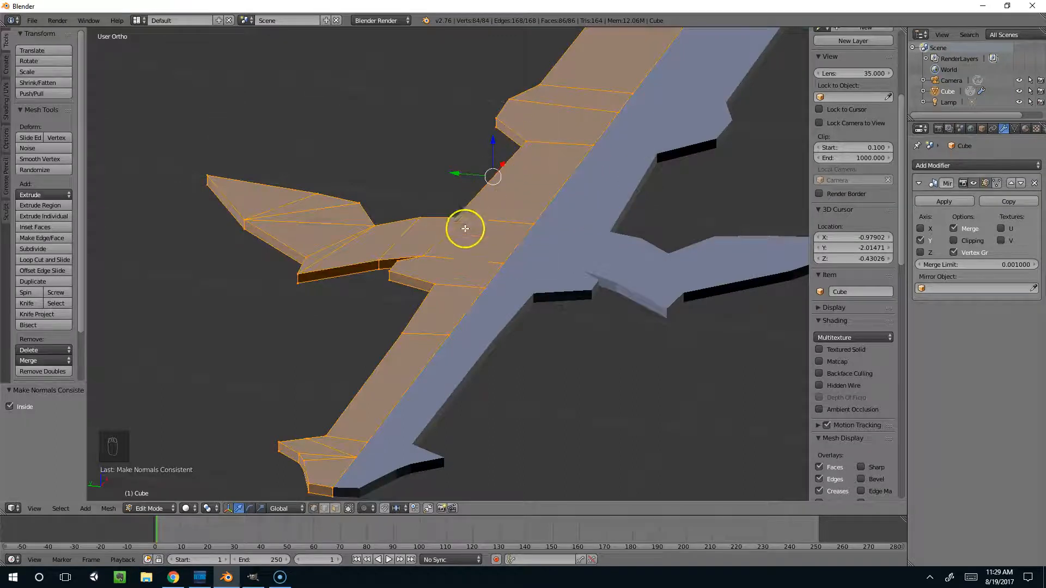
Thin the whole extruded sword by scaling all its geometry to about 0.719 along Z
{"action": "key", "text": "Tab"}
{"action": "middle_click_drag", "start_coordinate": [469, 256], "coordinate": [528, 203]}
{"action": "key", "text": "Tab"}
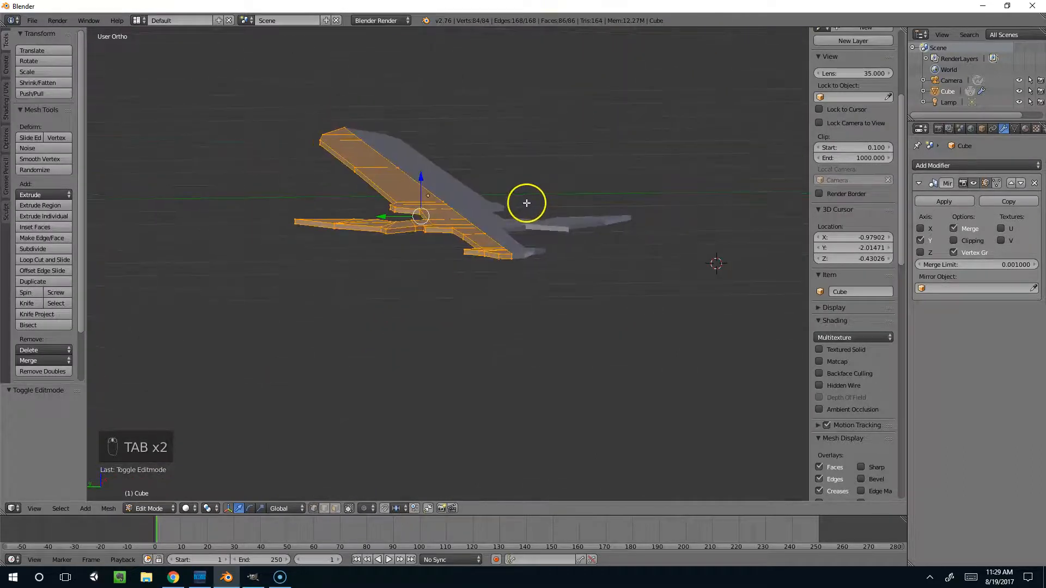
{"action": "key", "text": "s"}
{"action": "key", "text": "z"}
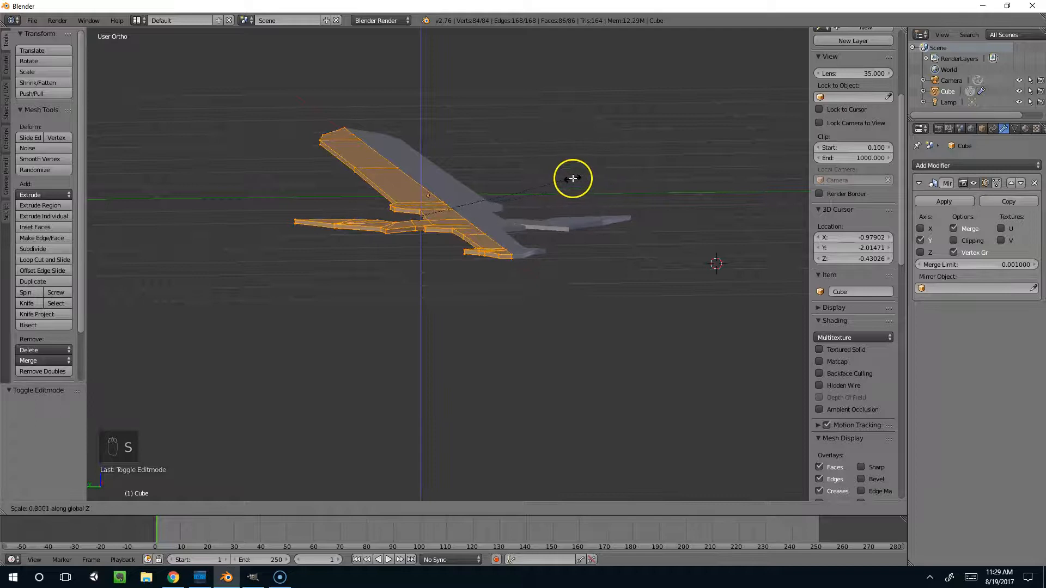
{"action": "left_click", "coordinate": [572, 178]}
{"action": "middle_click_drag", "start_coordinate": [657, 165], "coordinate": [625, 164]}
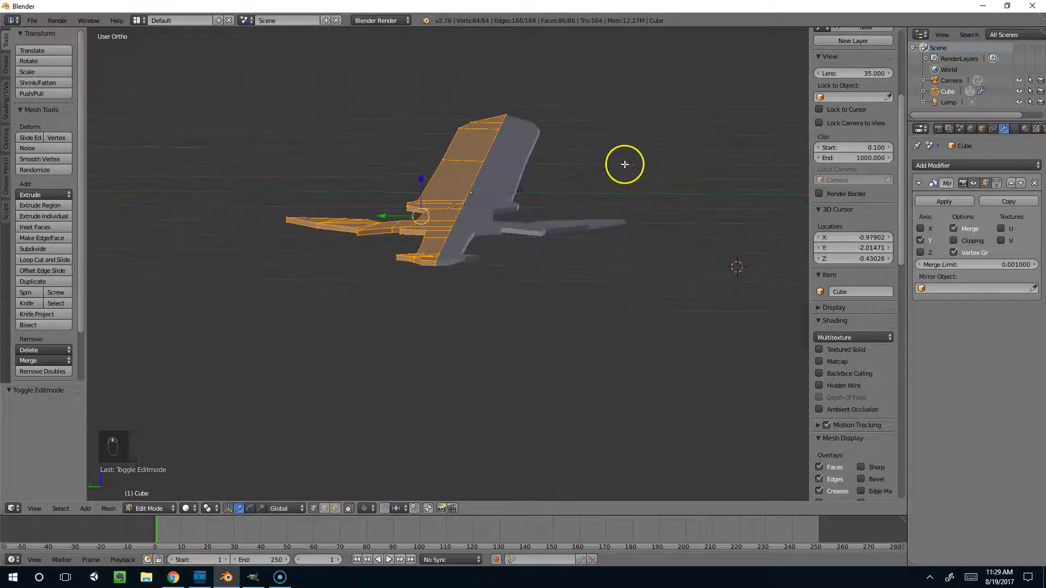
{"action": "key", "text": "s"}
{"action": "key", "text": "z"}
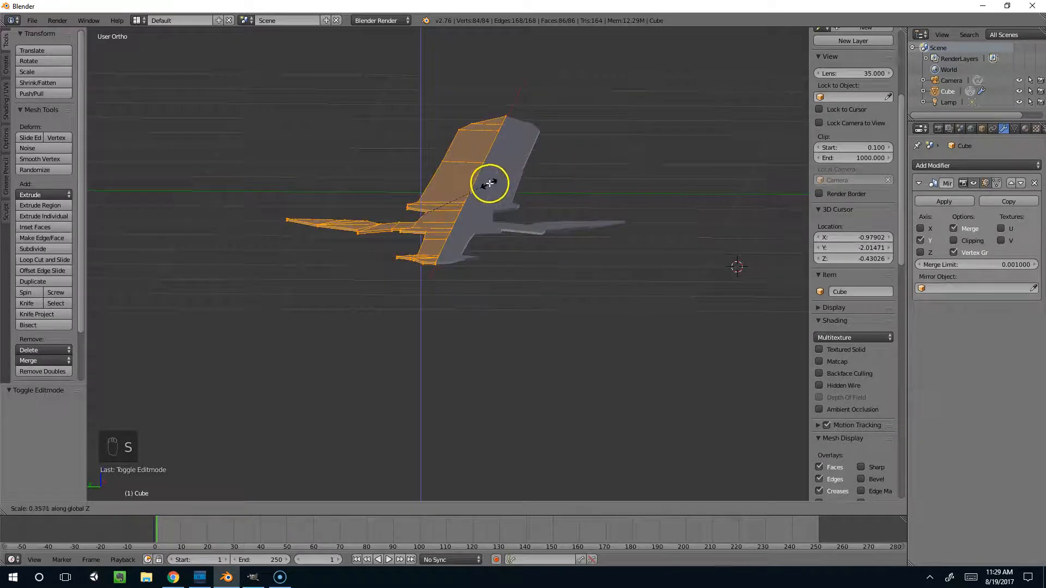
{"action": "left_click", "coordinate": [585, 148]}
Select the centreline edge loops on both flat sides of the sword, undoing any stray selections
{"action": "middle_click_drag", "start_coordinate": [584, 147], "coordinate": [458, 198]}
{"action": "right_click", "coordinate": [466, 195], "text": "alt"}
{"action": "middle_click_drag", "start_coordinate": [497, 146], "coordinate": [367, 390]}
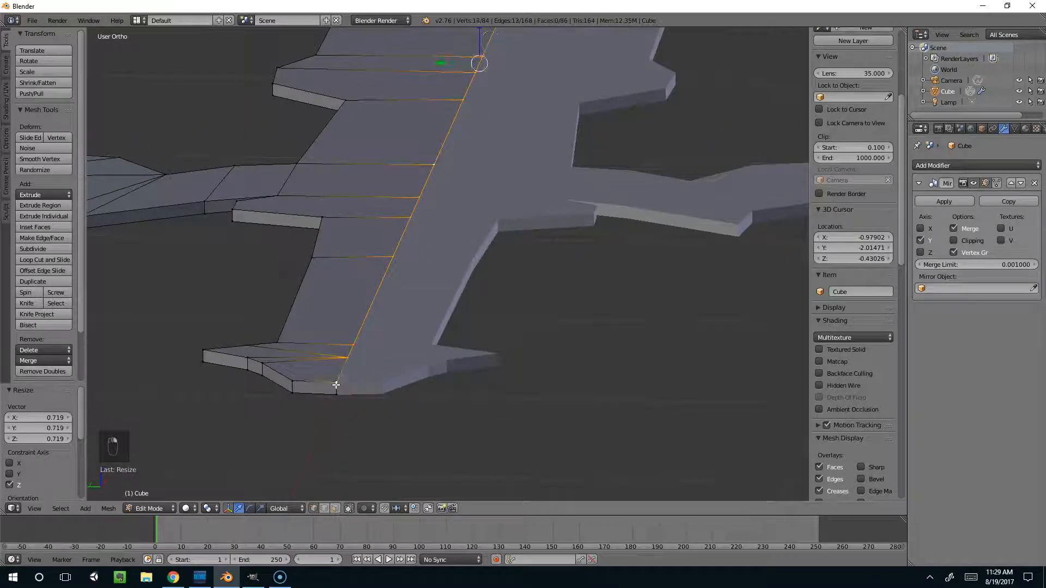
{"action": "middle_click_drag", "start_coordinate": [338, 393], "coordinate": [439, 191]}
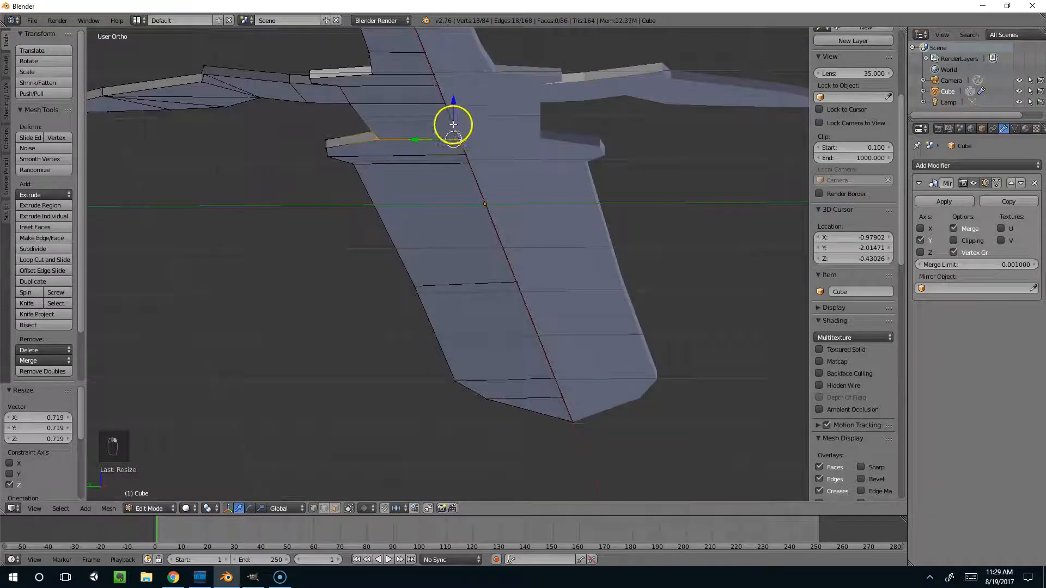
{"action": "key", "text": "ctrl+z"}
{"action": "scroll", "coordinate": [453, 115], "scroll_direction": "down", "scroll_amount": 2}
{"action": "middle_click_drag", "start_coordinate": [453, 113], "coordinate": [458, 143]}
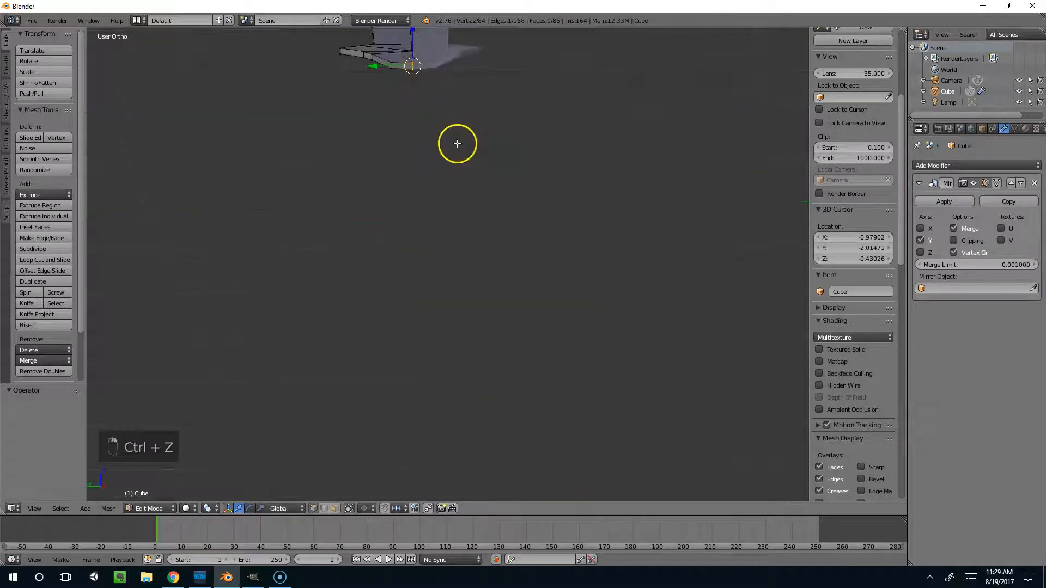
{"action": "middle_click_drag", "start_coordinate": [434, 74], "coordinate": [398, 226], "text": "shift"}
{"action": "key", "text": "ctrl+z"}
{"action": "middle_click_drag", "start_coordinate": [390, 93], "coordinate": [386, 208], "text": "shift"}
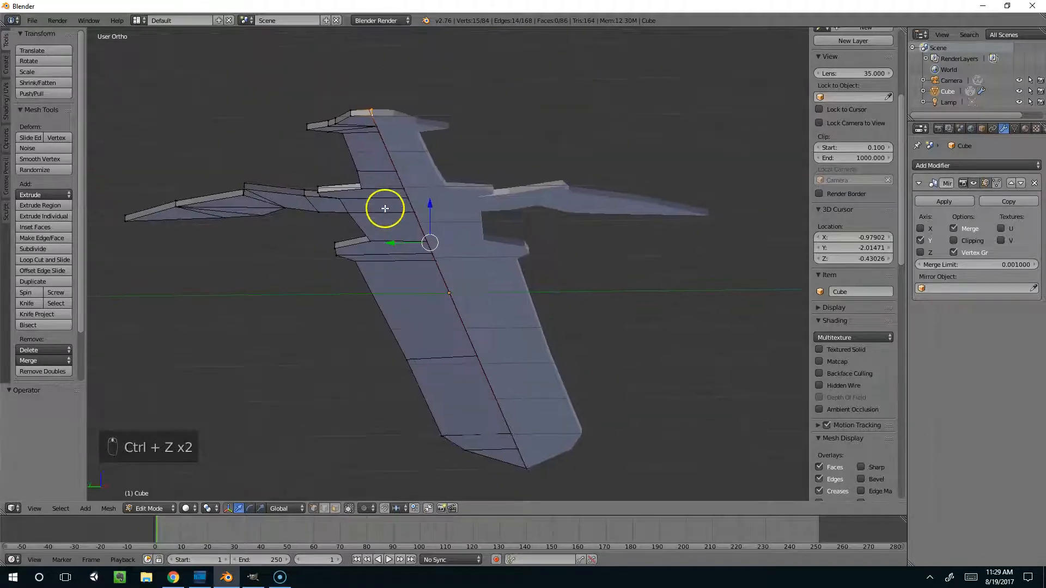
{"action": "right_click", "coordinate": [379, 130], "text": "alt+shift"}
{"action": "mouse_move", "coordinate": [383, 127]}
{"action": "middle_mouse_down"}
{"action": "mouse_move", "coordinate": [381, 171]}
{"action": "mouse_move", "coordinate": [418, 268]}
{"action": "mouse_move", "coordinate": [423, 231]}
{"action": "mouse_move", "coordinate": [486, 231]}
{"action": "mouse_move", "coordinate": [427, 299]}
{"action": "mouse_move", "coordinate": [255, 366]}
{"action": "mouse_move", "coordinate": [277, 364]}
{"action": "mouse_move", "coordinate": [516, 159]}
{"action": "mouse_move", "coordinate": [472, 248]}
{"action": "mouse_move", "coordinate": [524, 218]}
{"action": "mouse_move", "coordinate": [483, 224]}
{"action": "mouse_move", "coordinate": [511, 247]}
{"action": "mouse_move", "coordinate": [493, 224]}
{"action": "mouse_move", "coordinate": [500, 234]}
{"action": "middle_mouse_up"}
Scale the centreline loops along Z to form a raised ridge with an overall thickness of about 0.191, and return to Object Mode
{"action": "key", "text": "z"}
{"action": "key", "text": "z"}
{"action": "key", "text": "s"}
{"action": "key", "text": "z"}
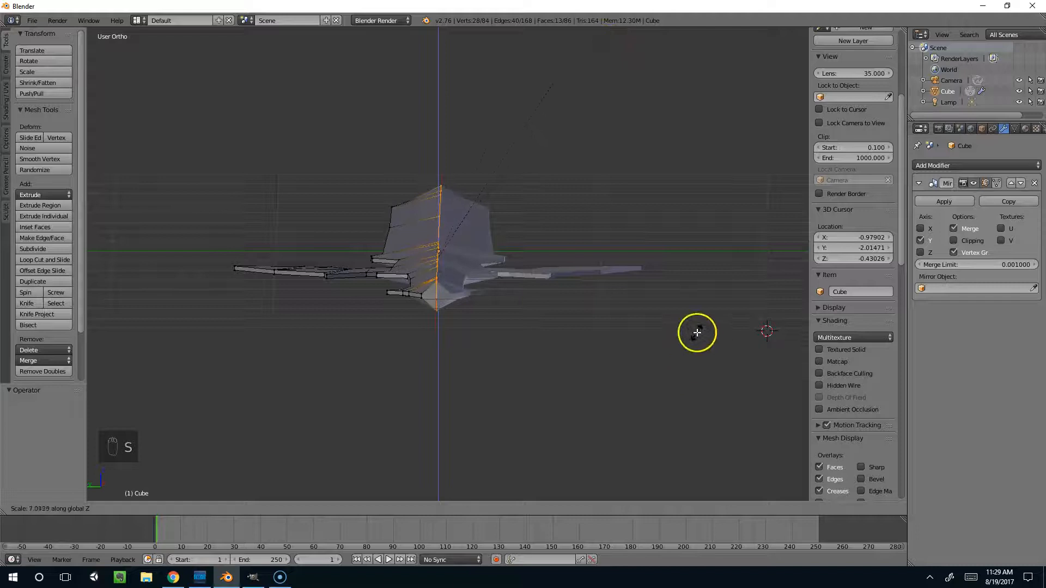
{"action": "left_click", "coordinate": [619, 260]}
{"action": "key", "text": "Tab"}
{"action": "scroll", "coordinate": [551, 281], "scroll_direction": "down", "scroll_amount": 4}
{"action": "middle_click_drag", "start_coordinate": [547, 284], "coordinate": [415, 384]}
{"action": "scroll", "coordinate": [430, 388], "scroll_direction": "down", "scroll_amount": 1}
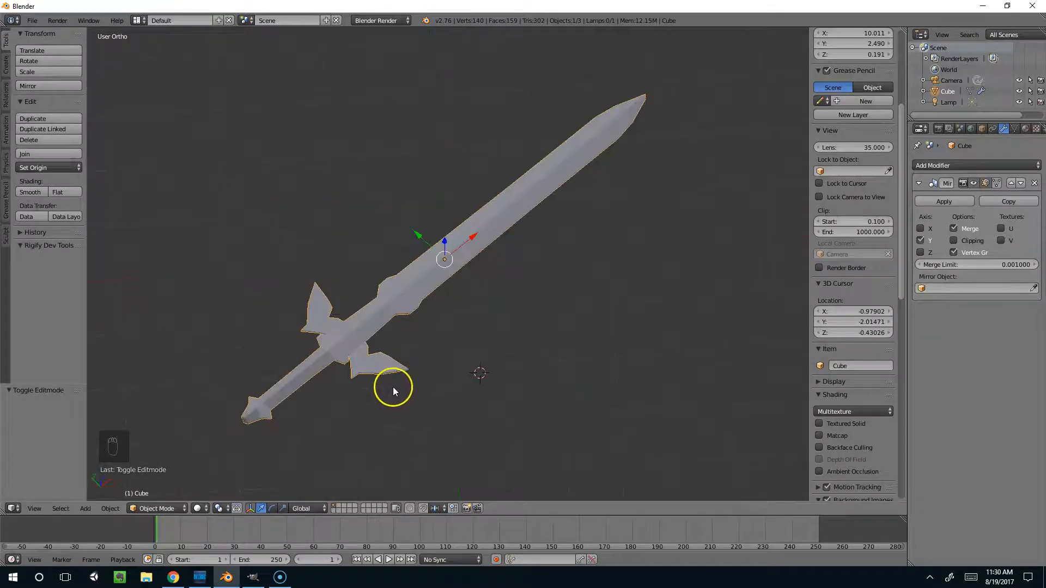
Hide the sword mesh in top view and examine the guard wings, gem, grip and pommel details in the reference image
{"action": "key", "text": "KP_7"}
{"action": "scroll", "coordinate": [427, 199], "scroll_direction": "up", "scroll_amount": 3}
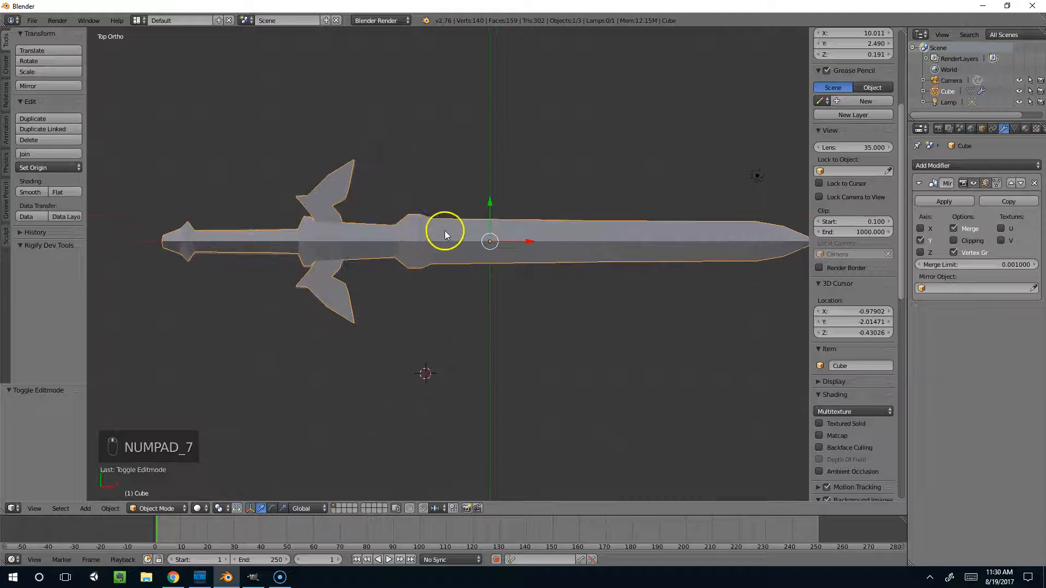
{"action": "key", "text": "h"}
{"action": "scroll", "coordinate": [415, 240], "scroll_direction": "up", "scroll_amount": 2}
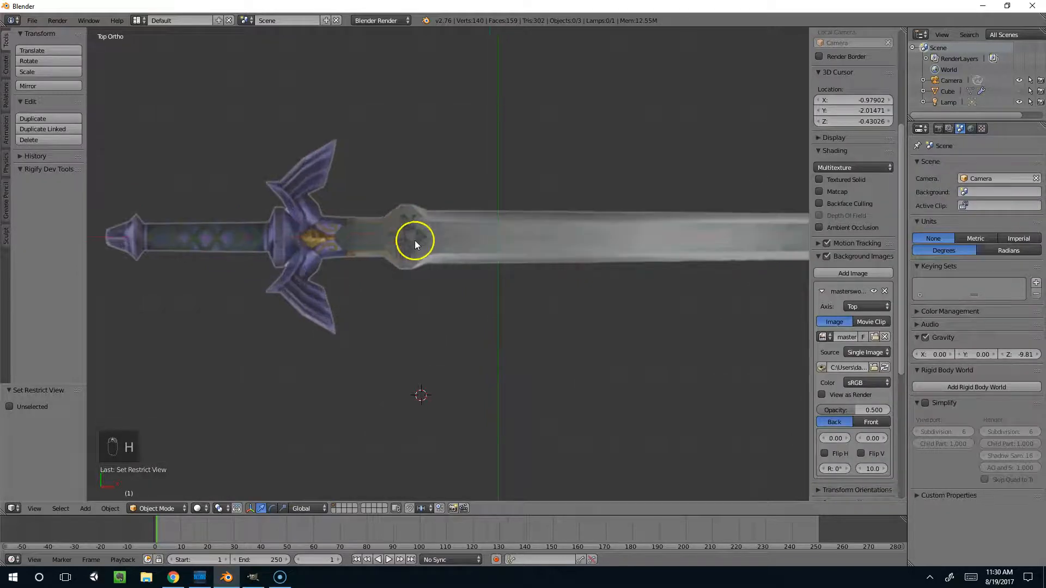
{"action": "middle_click_drag", "start_coordinate": [324, 216], "coordinate": [470, 238], "text": "shift"}
{"action": "scroll", "coordinate": [440, 224], "scroll_direction": "up", "scroll_amount": 3}
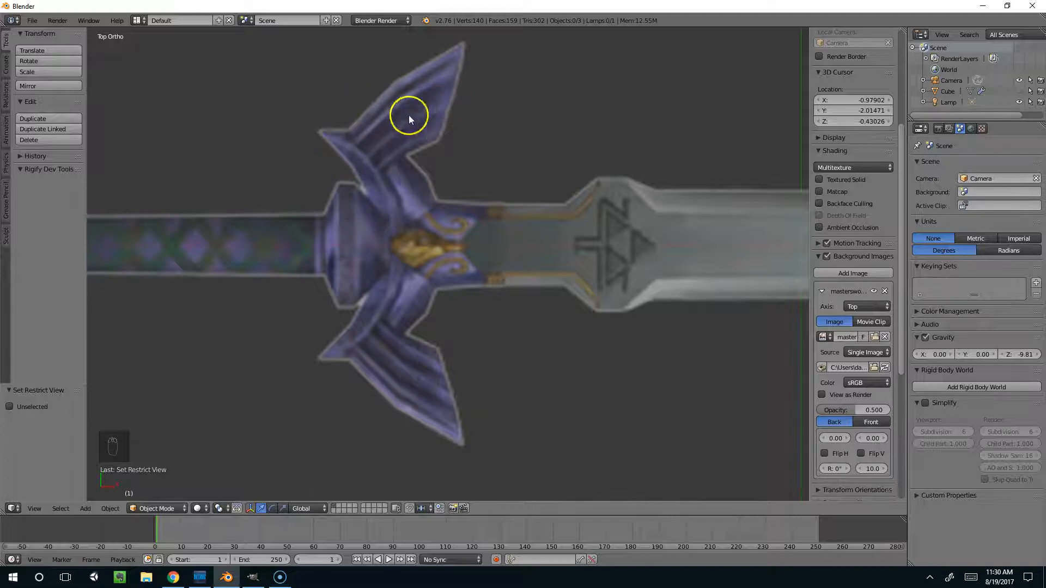
{"action": "scroll", "coordinate": [495, 190], "scroll_direction": "down", "scroll_amount": 5}
{"action": "key", "text": "z"}
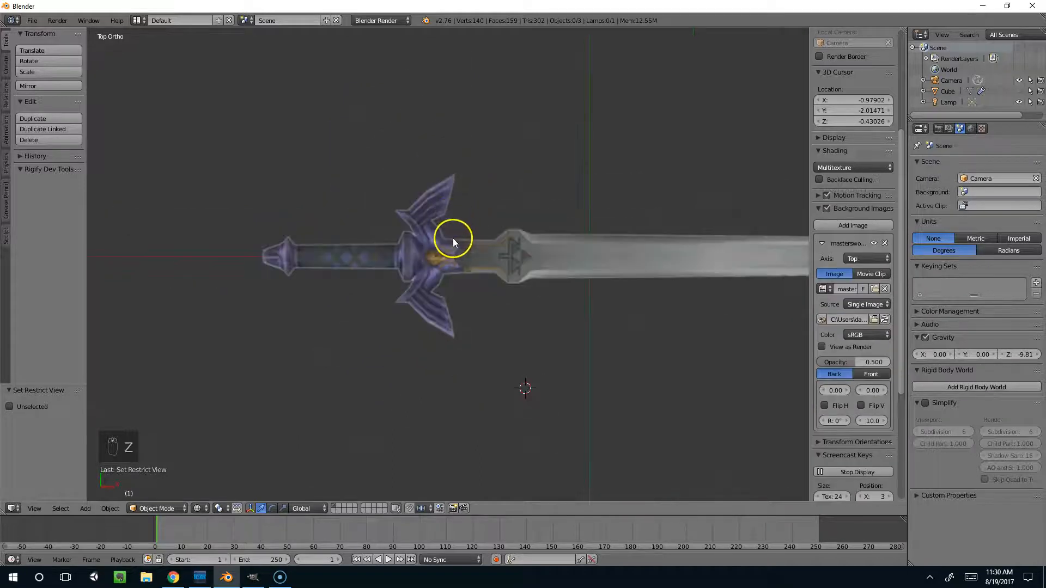
{"action": "scroll", "coordinate": [444, 269], "scroll_direction": "up", "scroll_amount": 8}
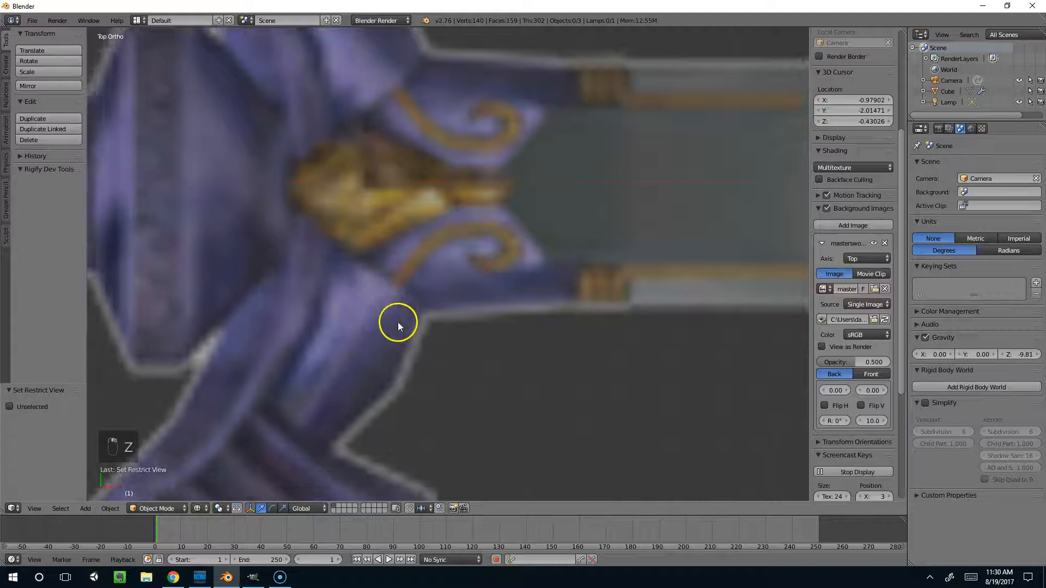
{"action": "middle_click_drag", "start_coordinate": [398, 322], "coordinate": [459, 129], "text": "shift"}
{"action": "scroll", "coordinate": [419, 289], "scroll_direction": "down", "scroll_amount": 4}
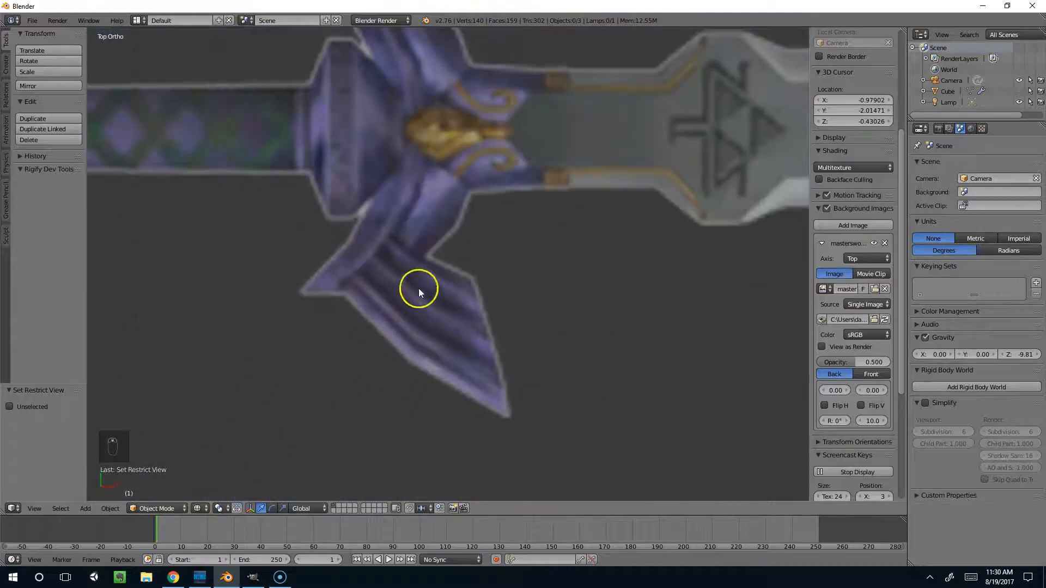
{"action": "scroll", "coordinate": [431, 214], "scroll_direction": "down", "scroll_amount": 1}
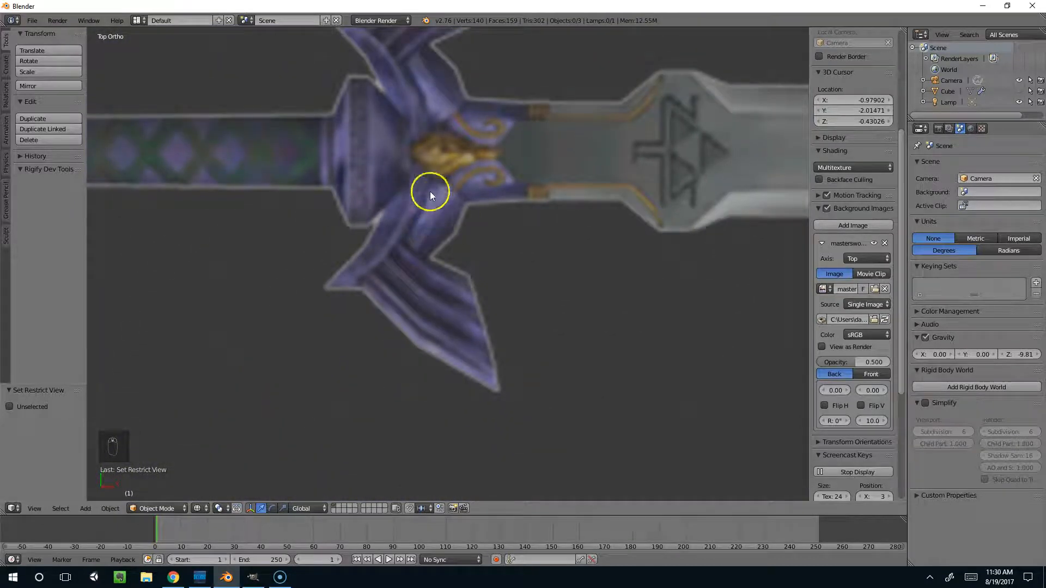
{"action": "scroll", "coordinate": [426, 263], "scroll_direction": "down", "scroll_amount": 2}
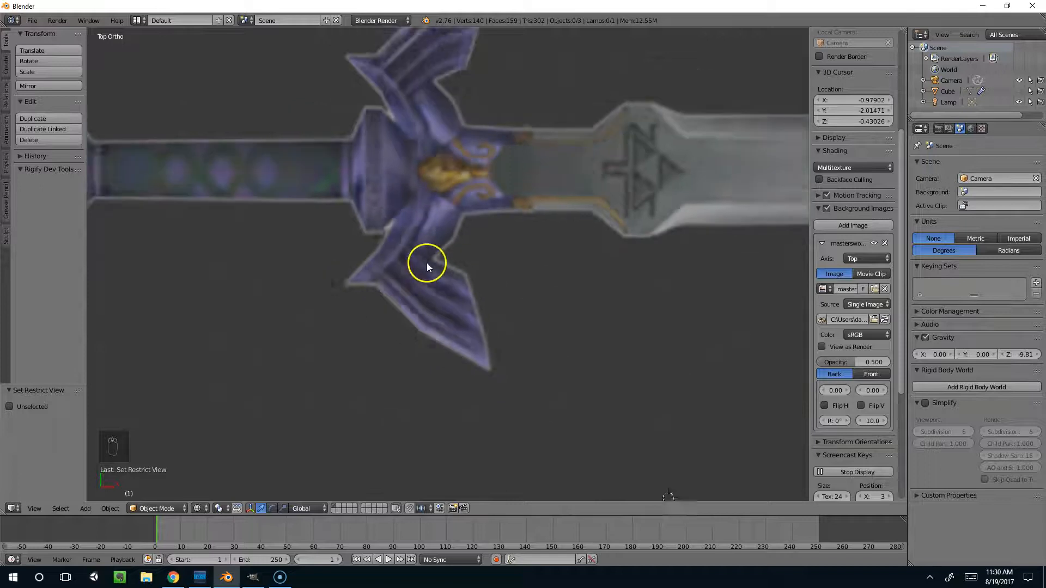
{"action": "middle_click_drag", "start_coordinate": [426, 245], "coordinate": [345, 358], "text": "shift"}
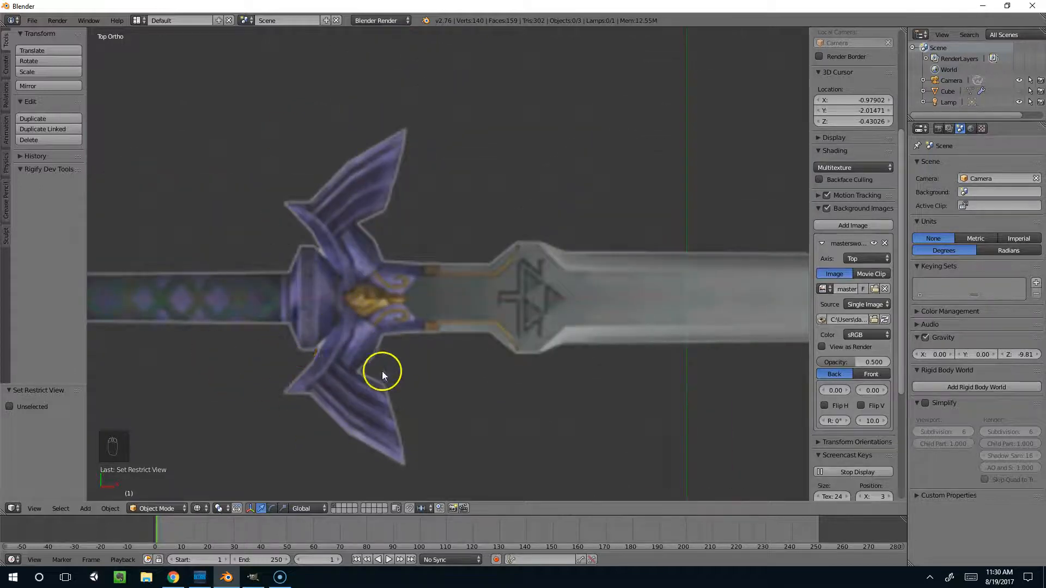
{"action": "middle_click_drag", "start_coordinate": [381, 373], "coordinate": [430, 343]}
{"action": "key", "text": "KP_7"}
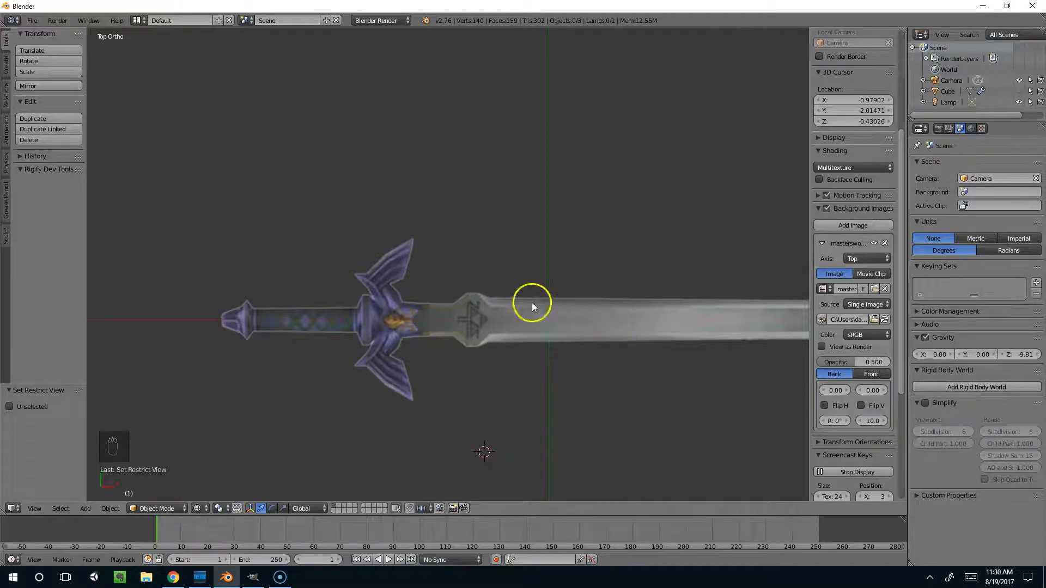
{"action": "scroll", "coordinate": [532, 303], "scroll_direction": "down", "scroll_amount": 2}
{"action": "scroll", "coordinate": [451, 299], "scroll_direction": "up", "scroll_amount": 5}
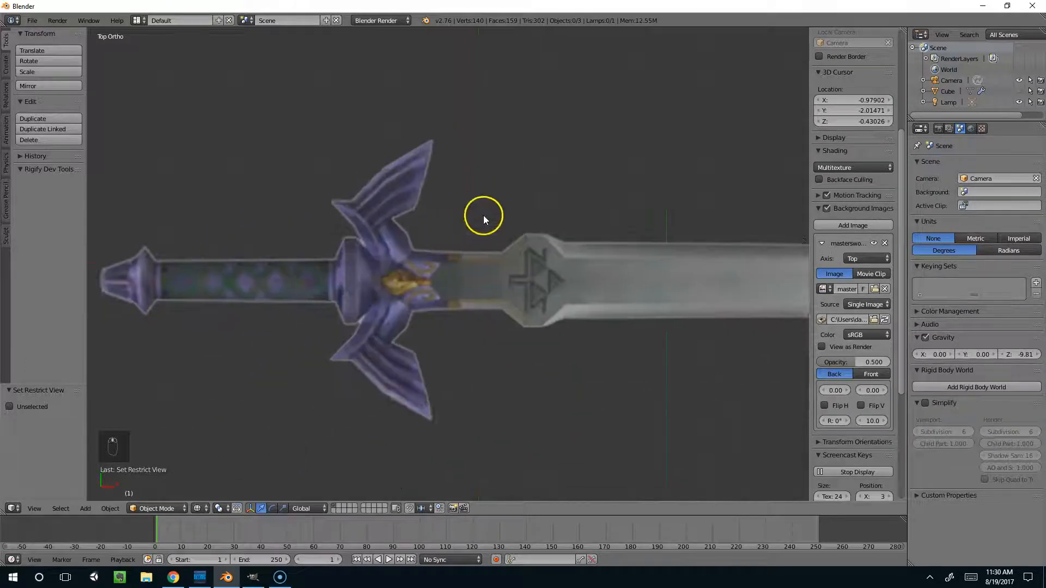
{"action": "middle_click_drag", "start_coordinate": [483, 217], "coordinate": [507, 199], "text": "shift"}
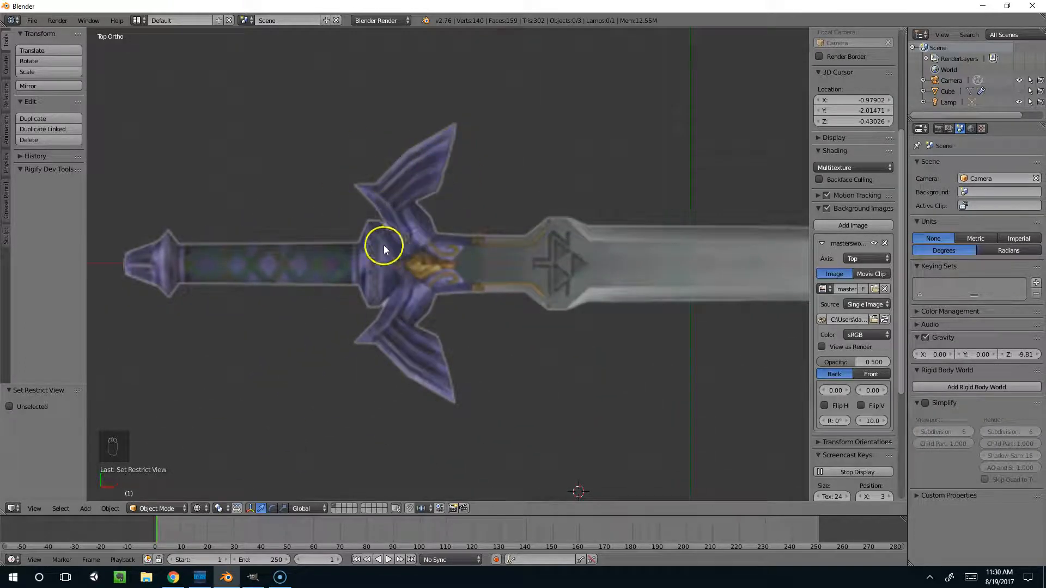
{"action": "scroll", "coordinate": [506, 285], "scroll_direction": "down", "scroll_amount": 3}
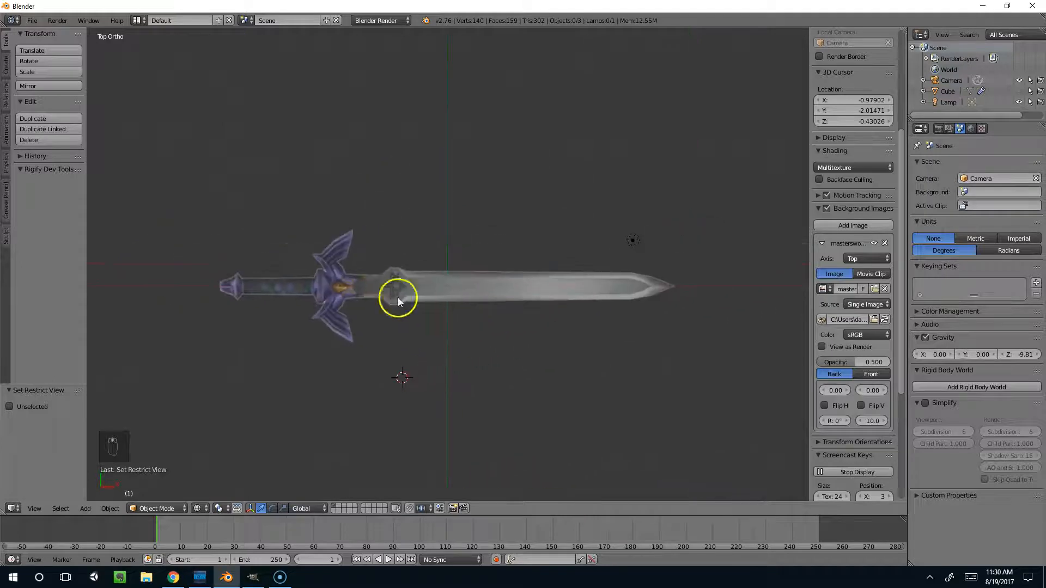
{"action": "scroll", "coordinate": [323, 257], "scroll_direction": "up", "scroll_amount": 4}
{"action": "middle_click_drag", "start_coordinate": [324, 257], "coordinate": [613, 198], "text": "shift"}
{"action": "scroll", "coordinate": [505, 216], "scroll_direction": "up", "scroll_amount": 3}
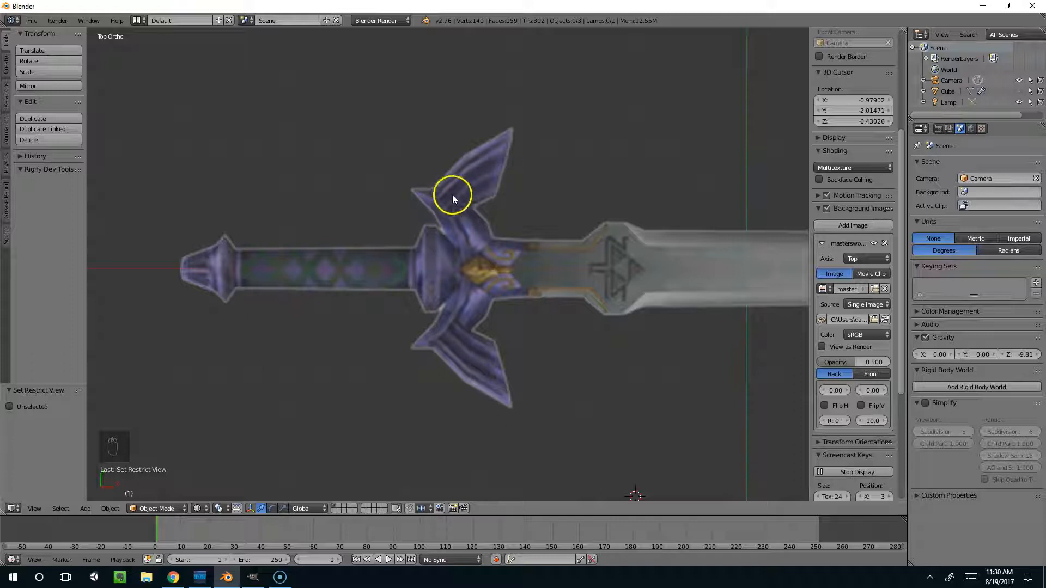
Unhide the sword mesh and show the whole sword in top view
{"action": "scroll", "coordinate": [668, 261], "scroll_direction": "down", "scroll_amount": 1}
{"action": "middle_click_drag", "start_coordinate": [623, 310], "coordinate": [418, 267], "text": "shift"}
{"action": "scroll", "coordinate": [436, 297], "scroll_direction": "down", "scroll_amount": 2}
{"action": "key", "text": "alt+h"}
{"action": "key", "text": "KP_7"}
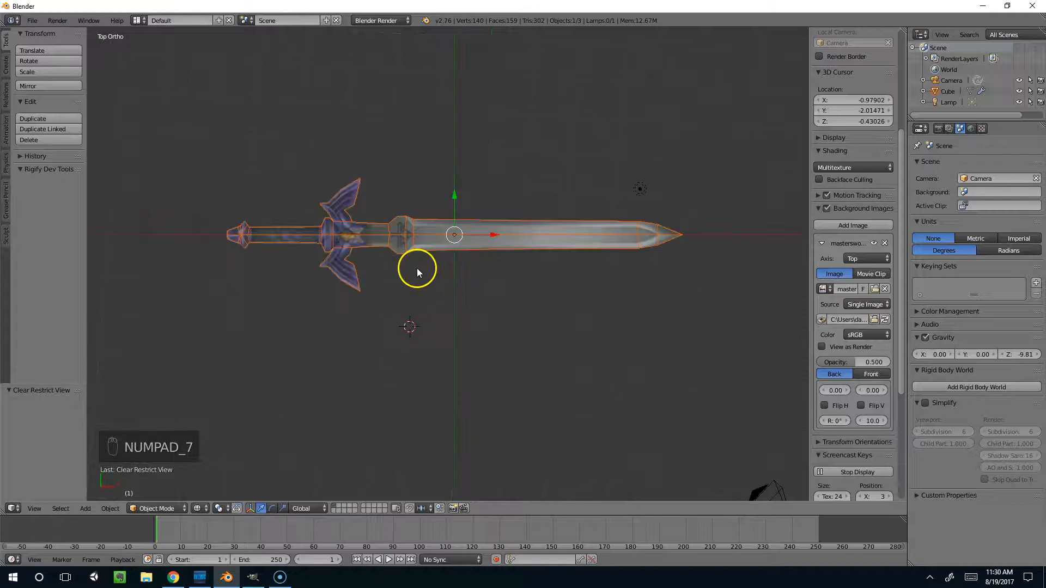
Examine the grip, guard and blade against the reference image in wireframe and solid shading
{"action": "scroll", "coordinate": [417, 268], "scroll_direction": "up", "scroll_amount": 6}
{"action": "scroll", "coordinate": [387, 259], "scroll_direction": "up", "scroll_amount": 1}
{"action": "middle_click_drag", "start_coordinate": [386, 225], "coordinate": [528, 237], "text": "shift"}
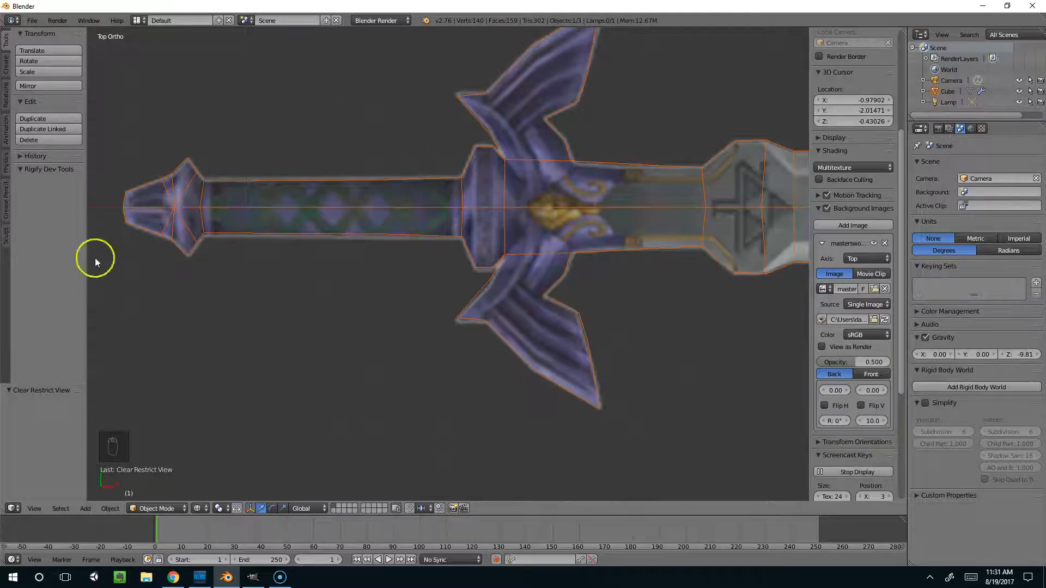
{"action": "scroll", "coordinate": [672, 241], "scroll_direction": "down", "scroll_amount": 5}
{"action": "middle_click_drag", "start_coordinate": [718, 249], "coordinate": [412, 257], "text": "shift"}
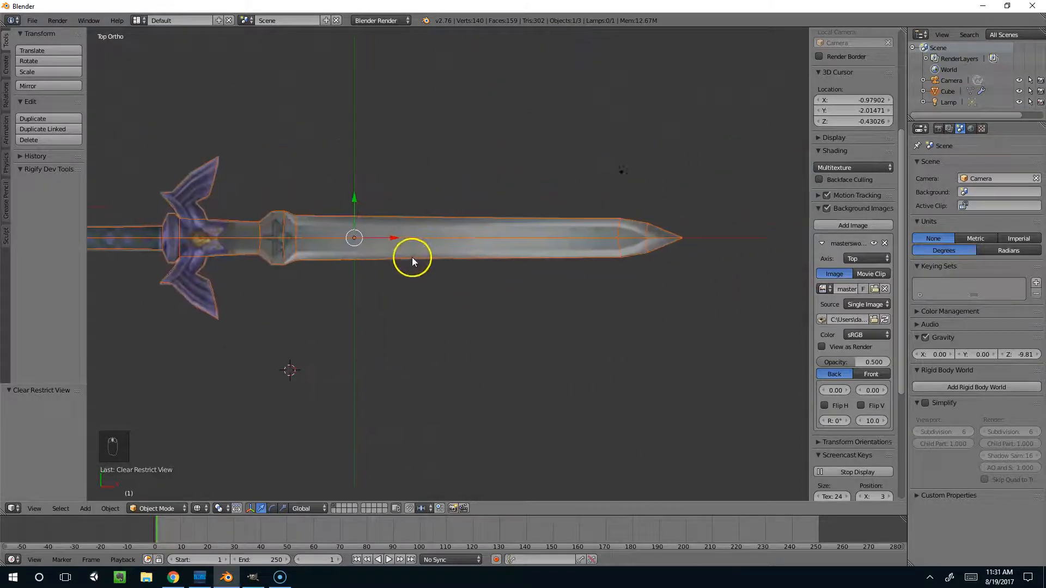
{"action": "key", "text": "z"}
{"action": "mouse_move", "coordinate": [504, 191]}
{"action": "middle_mouse_down"}
{"action": "mouse_move", "coordinate": [399, 217]}
{"action": "mouse_move", "coordinate": [420, 198]}
{"action": "mouse_move", "coordinate": [397, 205]}
{"action": "mouse_move", "coordinate": [467, 133]}
{"action": "mouse_move", "coordinate": [332, 238]}
{"action": "mouse_move", "coordinate": [332, 252]}
{"action": "mouse_move", "coordinate": [386, 248]}
{"action": "mouse_move", "coordinate": [370, 239]}
{"action": "middle_mouse_up"}
{"action": "key", "text": "z"}
{"action": "key", "text": "KP_7"}
{"action": "scroll", "coordinate": [285, 334], "scroll_direction": "up", "scroll_amount": 5}
{"action": "middle_click_drag", "start_coordinate": [285, 334], "coordinate": [761, 220], "text": "shift"}
{"action": "scroll", "coordinate": [694, 199], "scroll_direction": "up", "scroll_amount": 2}
{"action": "key", "text": "Tab"}
{"action": "key", "text": "Tab"}
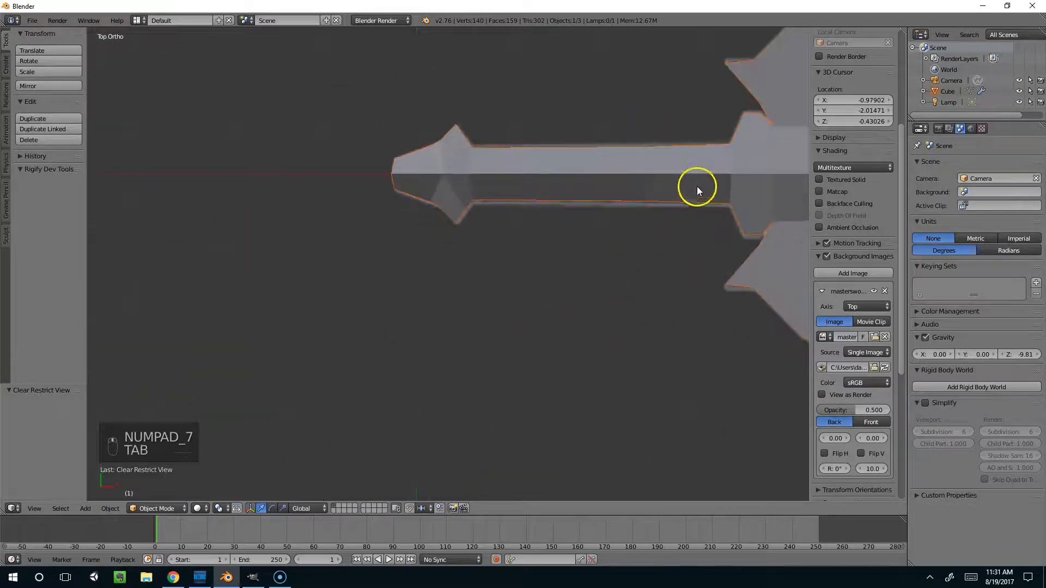
Delete the sword mesh's grip and pommel vertices in Edit Mode, keeping the guard and blade
{"action": "middle_click_drag", "start_coordinate": [722, 168], "coordinate": [594, 252], "text": "shift"}
{"action": "key", "text": "z"}
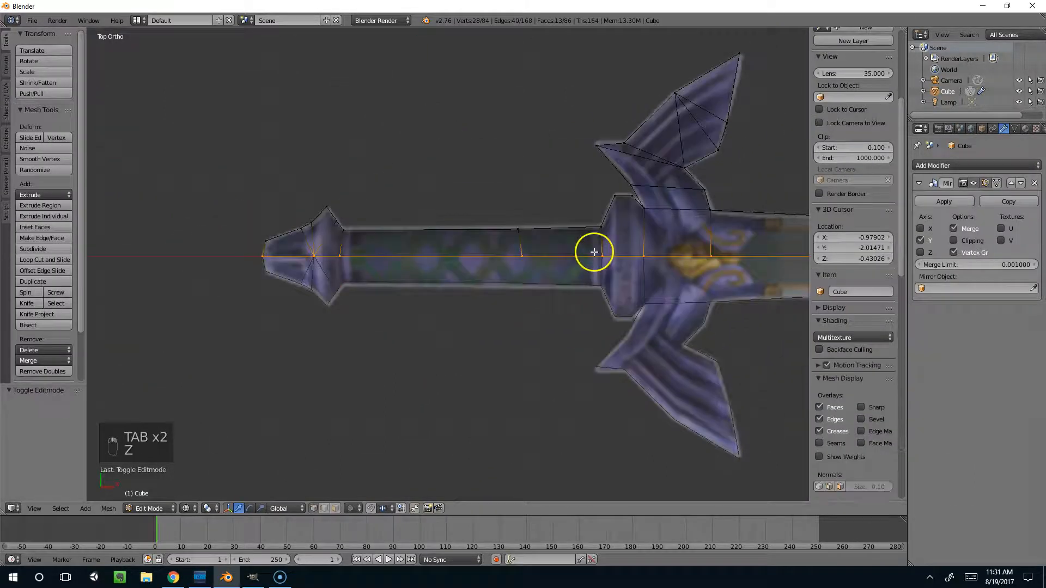
{"action": "right_click", "coordinate": [528, 243]}
{"action": "key", "text": "b"}
{"action": "left_click_drag", "start_coordinate": [202, 176], "coordinate": [591, 332]}
{"action": "key", "text": "x"}
{"action": "left_click", "coordinate": [327, 80]}
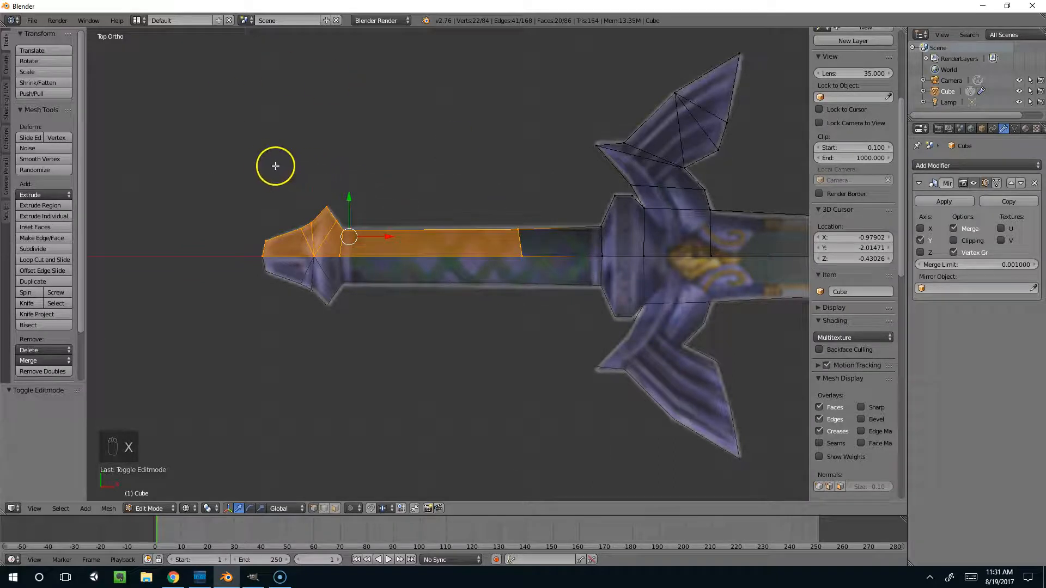
{"action": "key", "text": "b"}
{"action": "left_click_drag", "start_coordinate": [192, 145], "coordinate": [579, 345]}
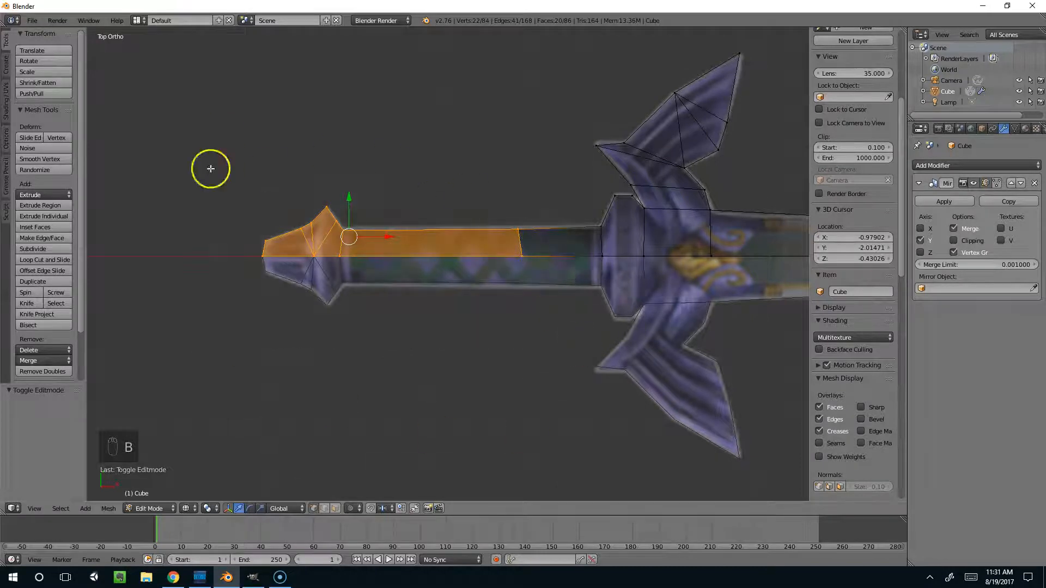
{"action": "key", "text": "x"}
{"action": "left_click", "coordinate": [342, 288]}
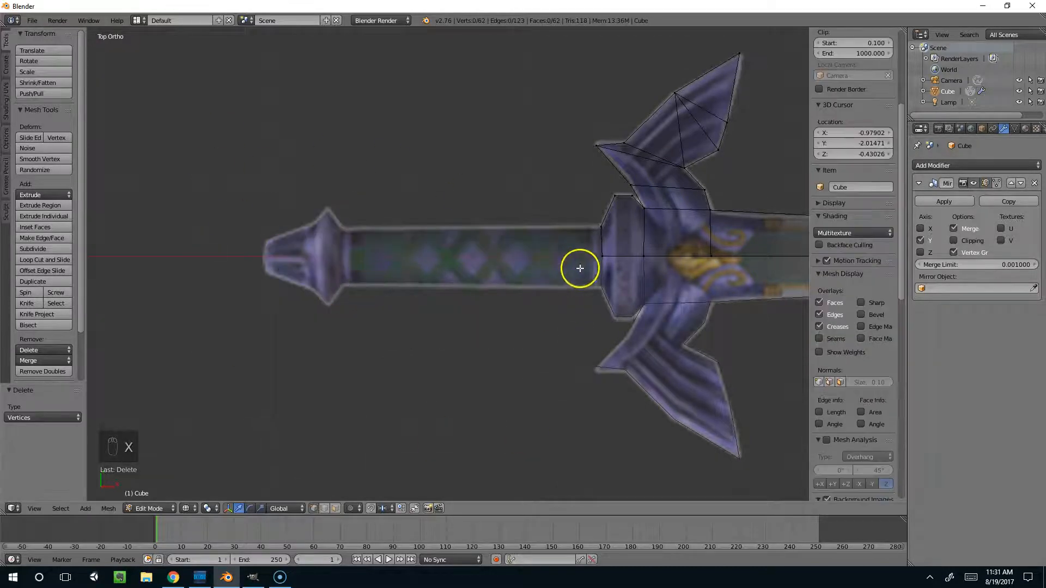
Snap the 3D cursor to the midpoint of the two centreline vertices at the guard's open end, and return to Object Mode
{"action": "key", "text": "z"}
{"action": "mouse_move", "coordinate": [671, 266]}
{"action": "middle_mouse_down"}
{"action": "mouse_move", "coordinate": [714, 224]}
{"action": "mouse_move", "coordinate": [721, 256]}
{"action": "mouse_move", "coordinate": [600, 212]}
{"action": "middle_mouse_up"}
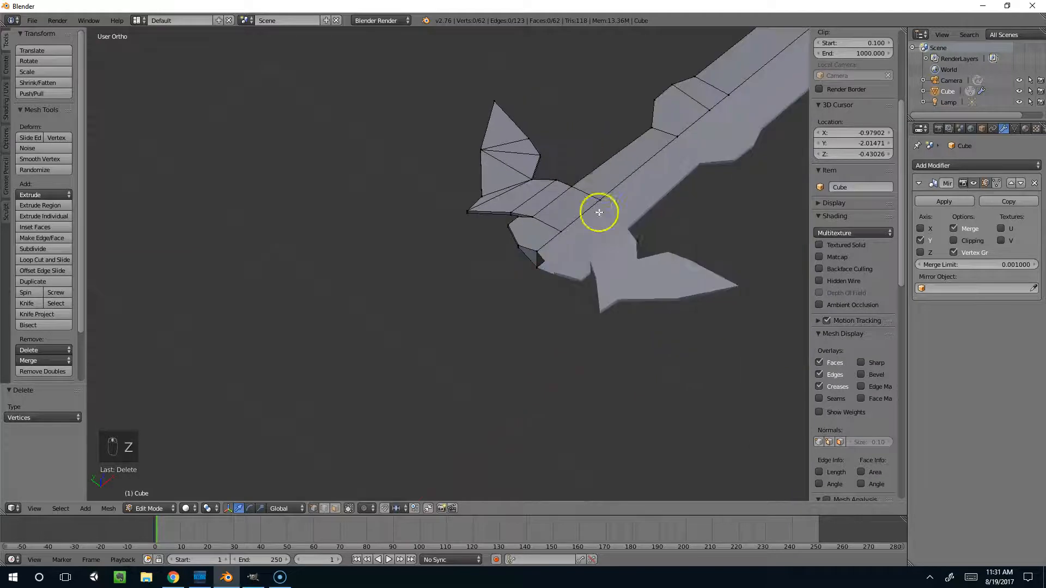
{"action": "scroll", "coordinate": [615, 218], "scroll_direction": "down", "scroll_amount": 4}
{"action": "key", "text": "z"}
{"action": "key", "text": "z"}
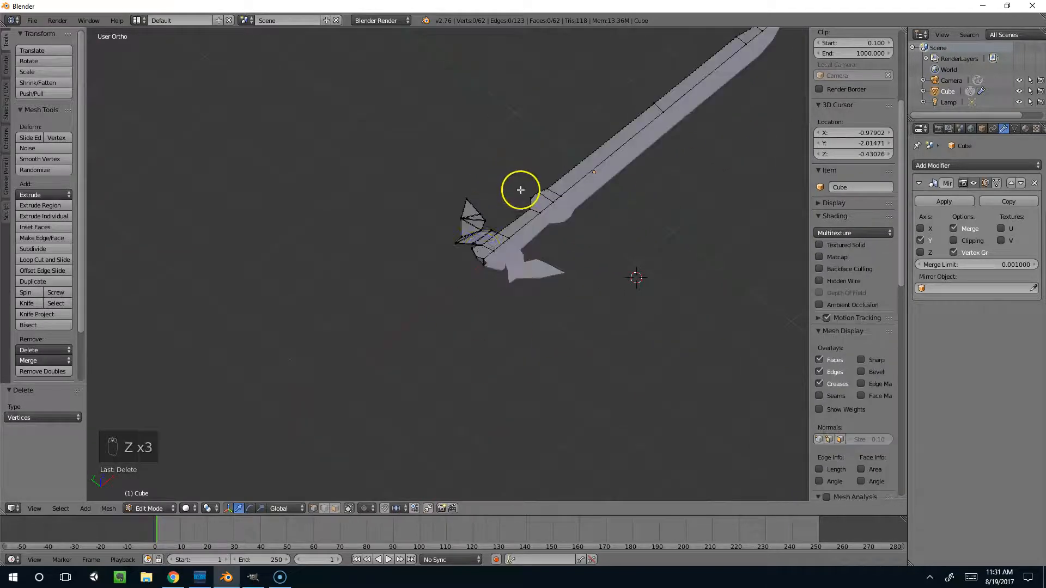
{"action": "middle_click_drag", "start_coordinate": [413, 343], "coordinate": [536, 220]}
{"action": "right_click", "coordinate": [510, 259]}
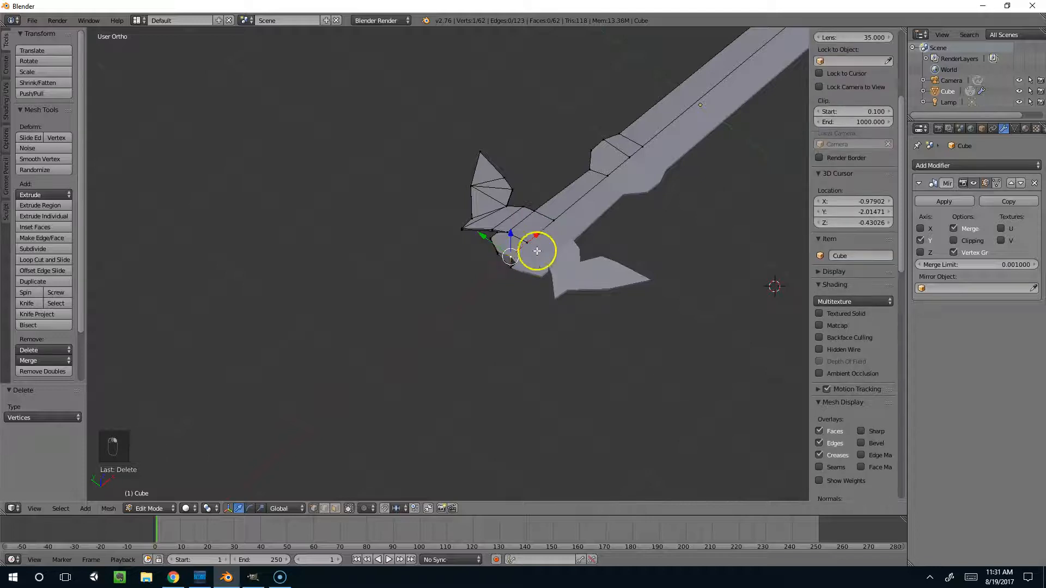
{"action": "key", "text": "shift+s"}
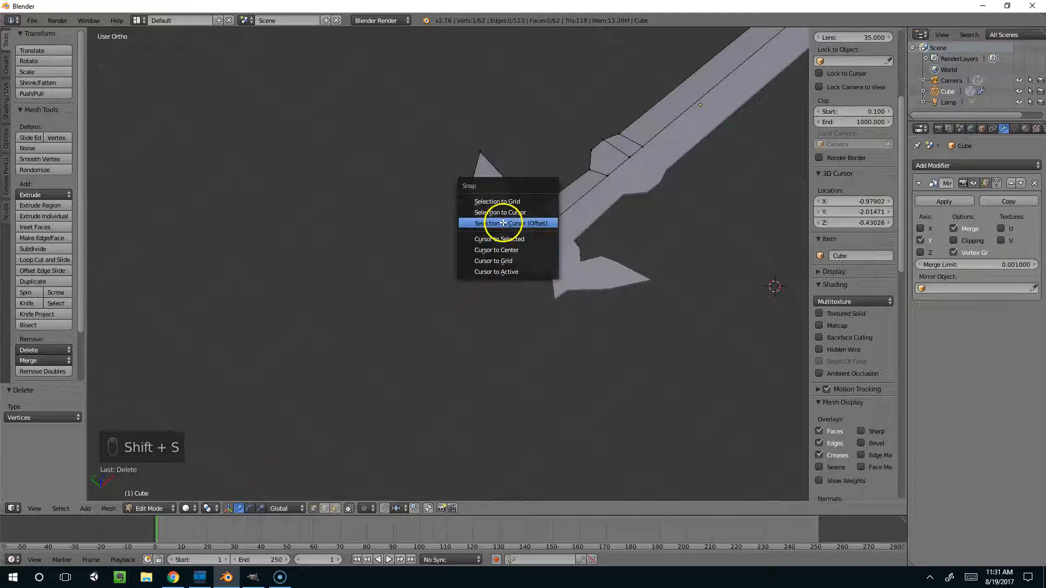
{"action": "left_click", "coordinate": [513, 240]}
{"action": "scroll", "coordinate": [556, 227], "scroll_direction": "up", "scroll_amount": 2}
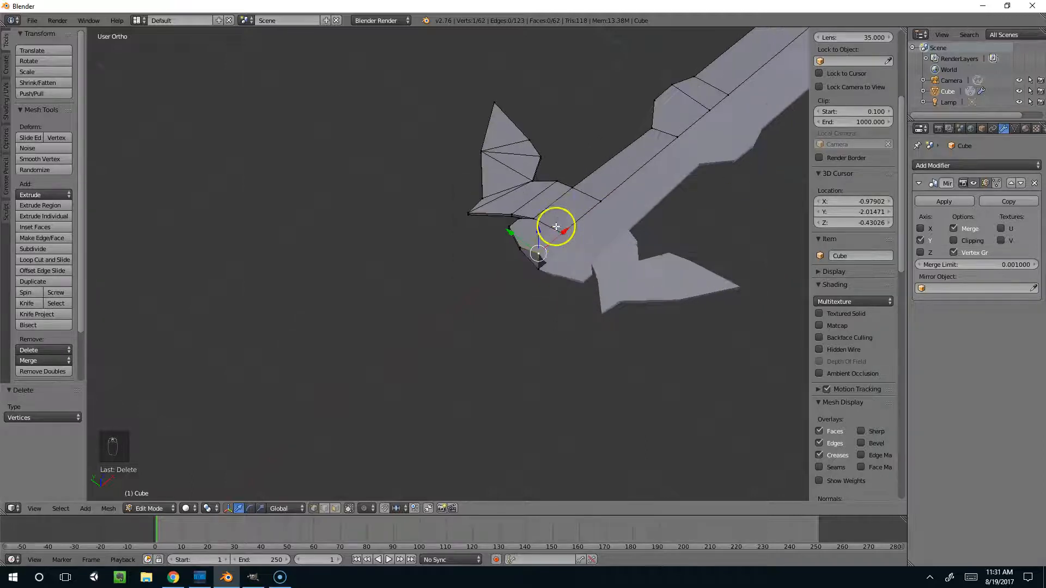
{"action": "key", "text": "shift+s"}
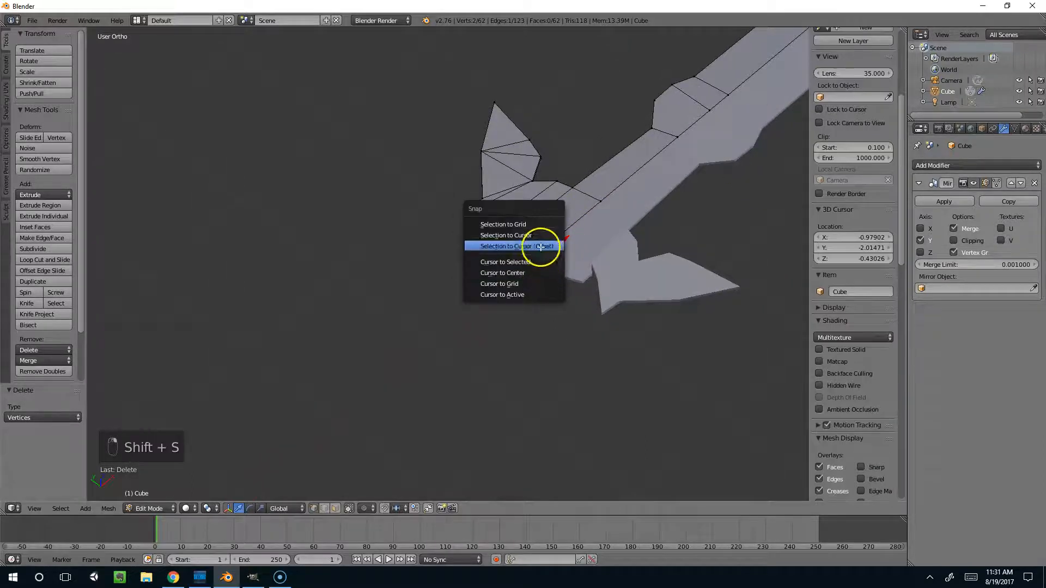
{"action": "left_click", "coordinate": [524, 262]}
{"action": "key", "text": "shift+s"}
{"action": "left_click", "coordinate": [520, 262]}
{"action": "key", "text": "Tab"}
Add a cylinder with 16 vertices and a radius of 0.2 at the 3D cursor for the grip
{"action": "middle_click_drag", "start_coordinate": [618, 267], "coordinate": [616, 233]}
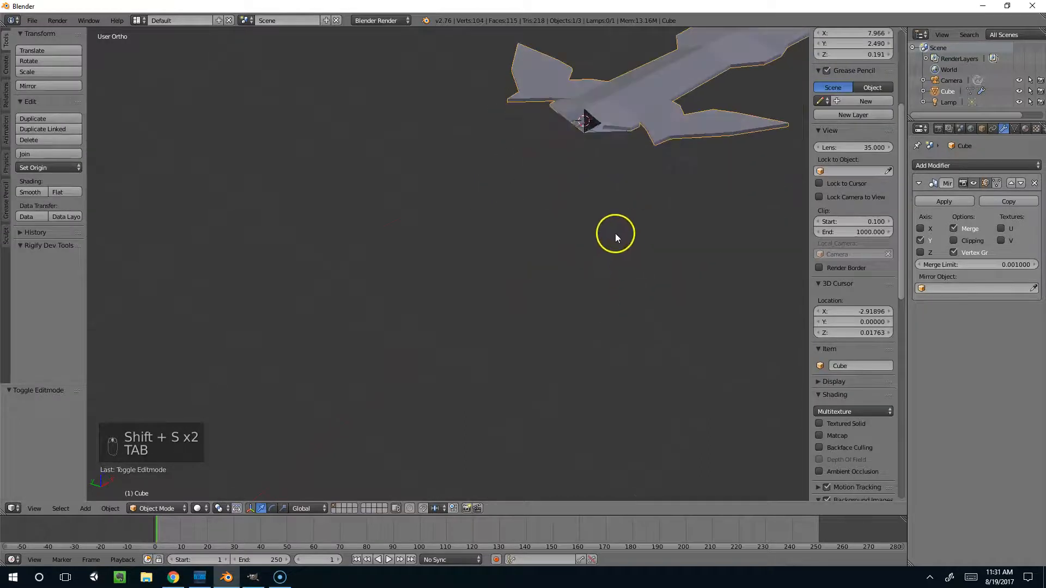
{"action": "middle_click_drag", "start_coordinate": [608, 125], "coordinate": [564, 180]}
{"action": "key", "text": "shift+a"}
{"action": "mouse_move", "coordinate": [565, 180]}
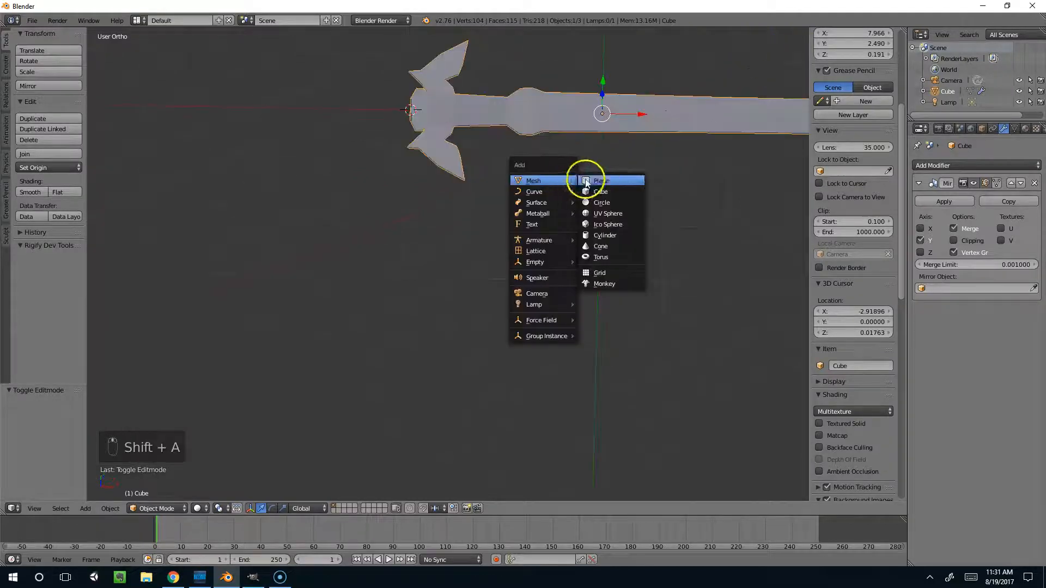
{"action": "left_click", "coordinate": [609, 236]}
{"action": "scroll", "coordinate": [525, 201], "scroll_direction": "down", "scroll_amount": 6}
{"action": "scroll", "coordinate": [495, 184], "scroll_direction": "up", "scroll_amount": 8}
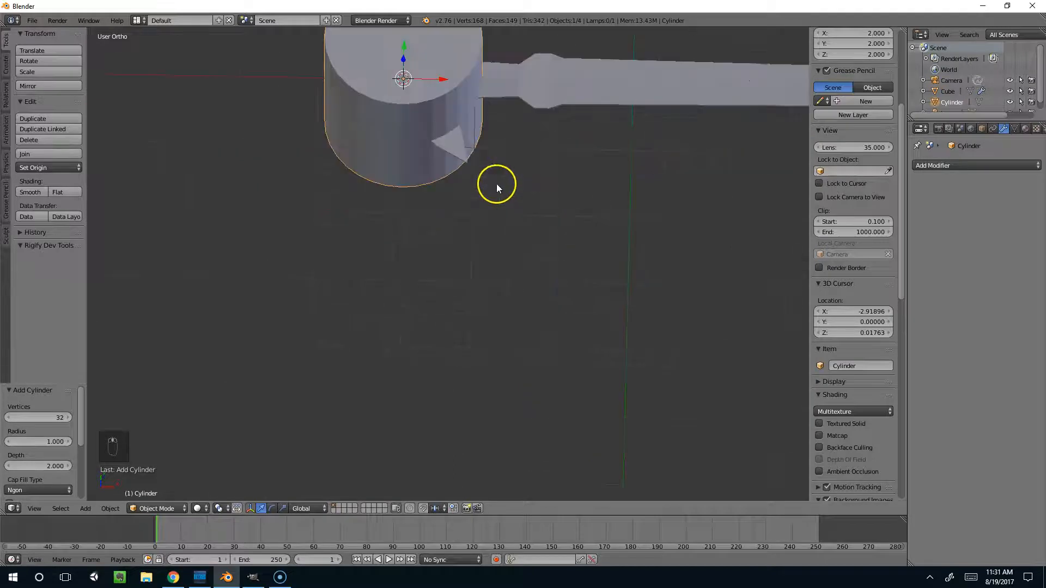
{"action": "middle_click_drag", "start_coordinate": [496, 184], "coordinate": [502, 318], "text": "shift"}
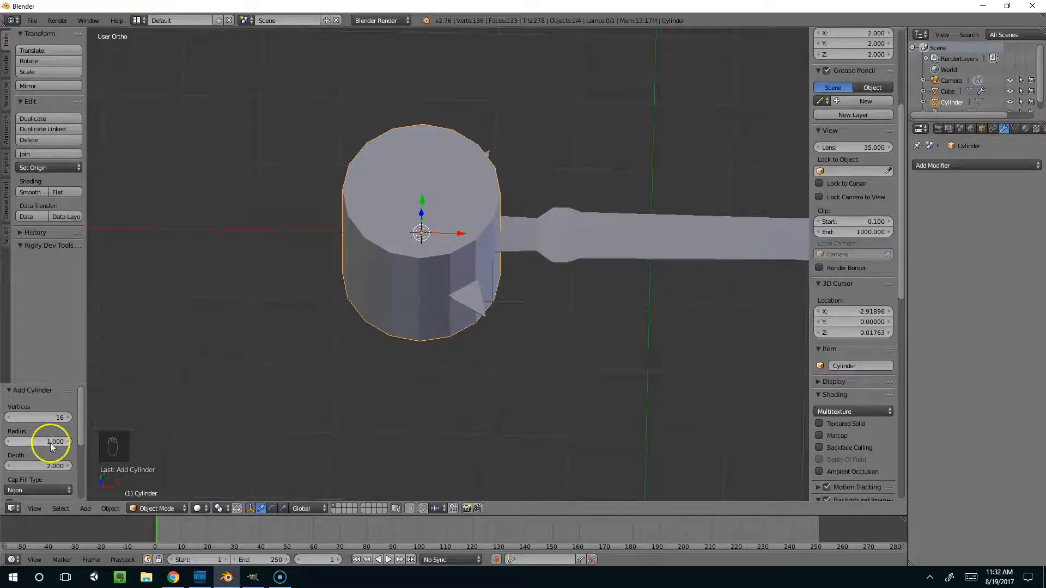
{"action": "key", "text": "Return"}
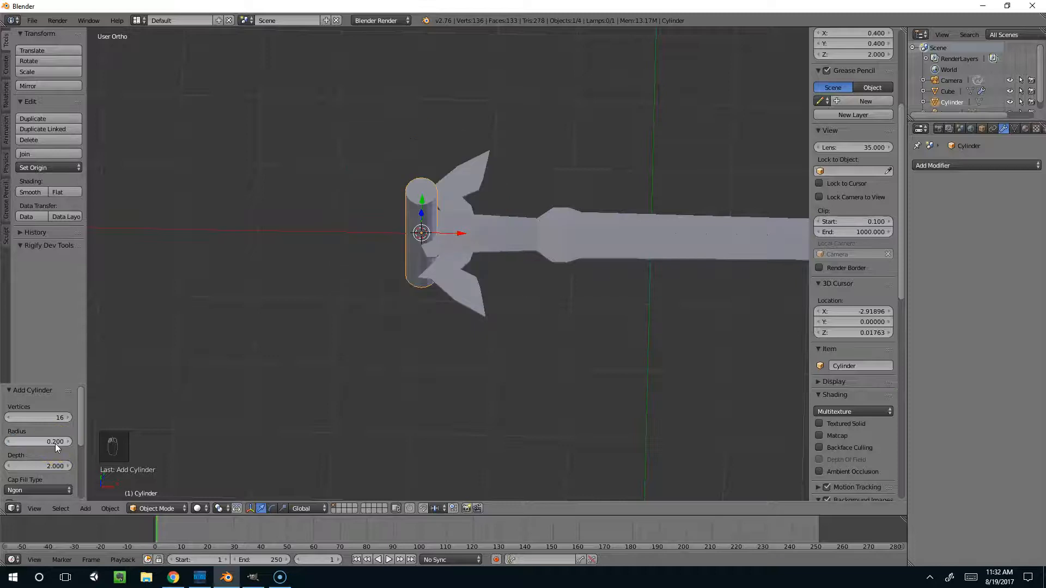
Rotate the cylinder 90 degrees about the Y axis so it lies along the sword
{"action": "scroll", "coordinate": [523, 275], "scroll_direction": "up", "scroll_amount": 2}
{"action": "key", "text": "r"}
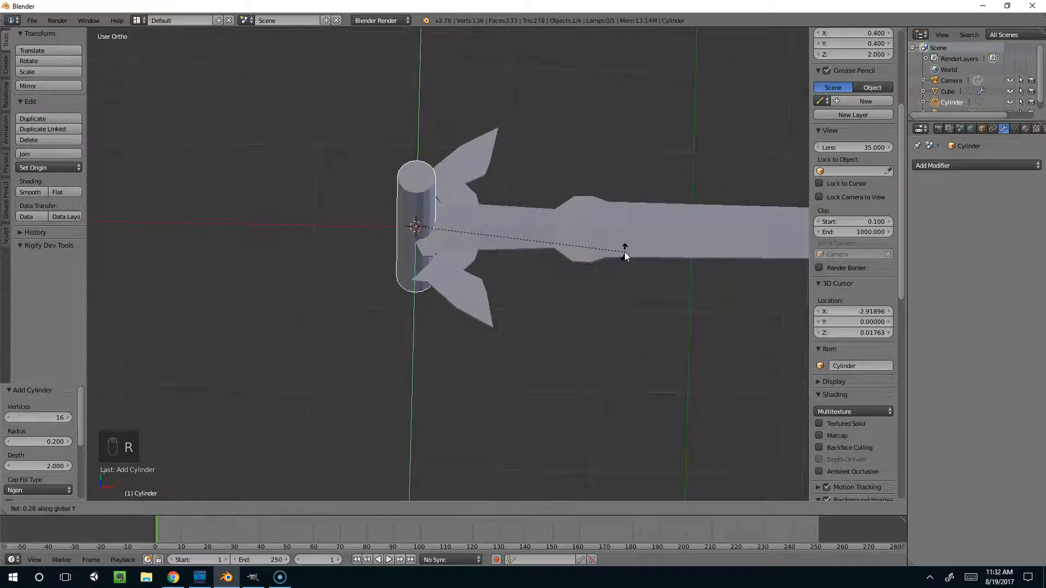
{"action": "type", "text": "90"}
{"action": "key", "text": "Return"}
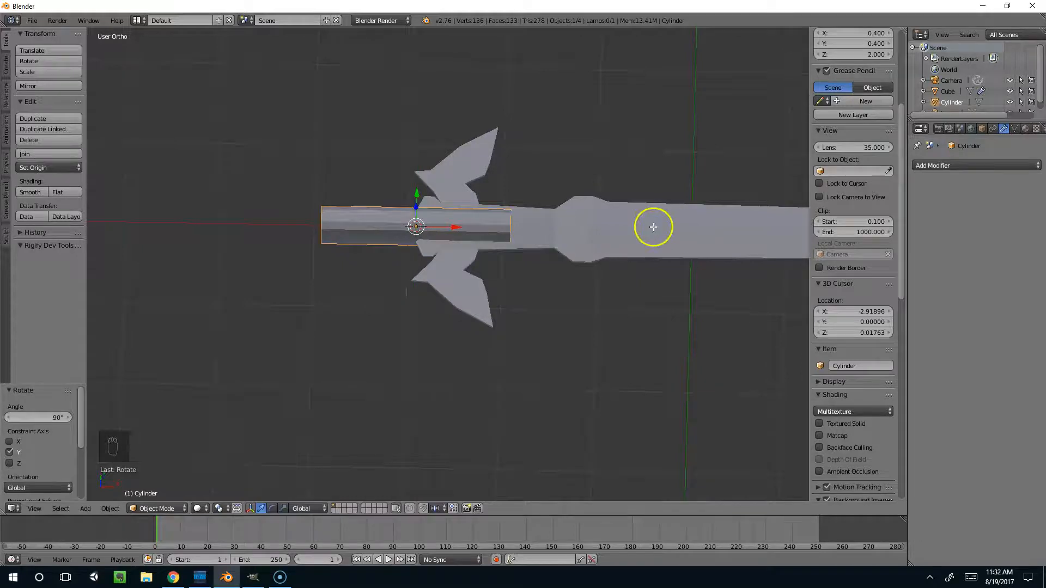
Shorten the cylinder's geometry to about 0.59 along X and move it -0.715 along X, out of the guard
{"action": "key", "text": "Tab"}
{"action": "key", "text": "x"}
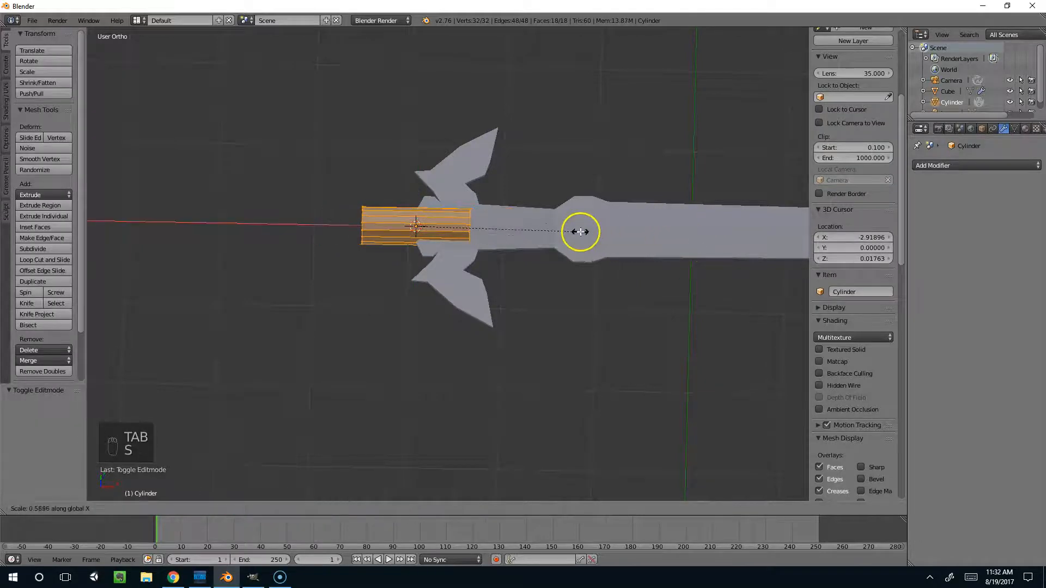
{"action": "left_click", "coordinate": [579, 231]}
{"action": "key", "text": "g"}
{"action": "key", "text": "x"}
{"action": "left_click", "coordinate": [378, 231]}
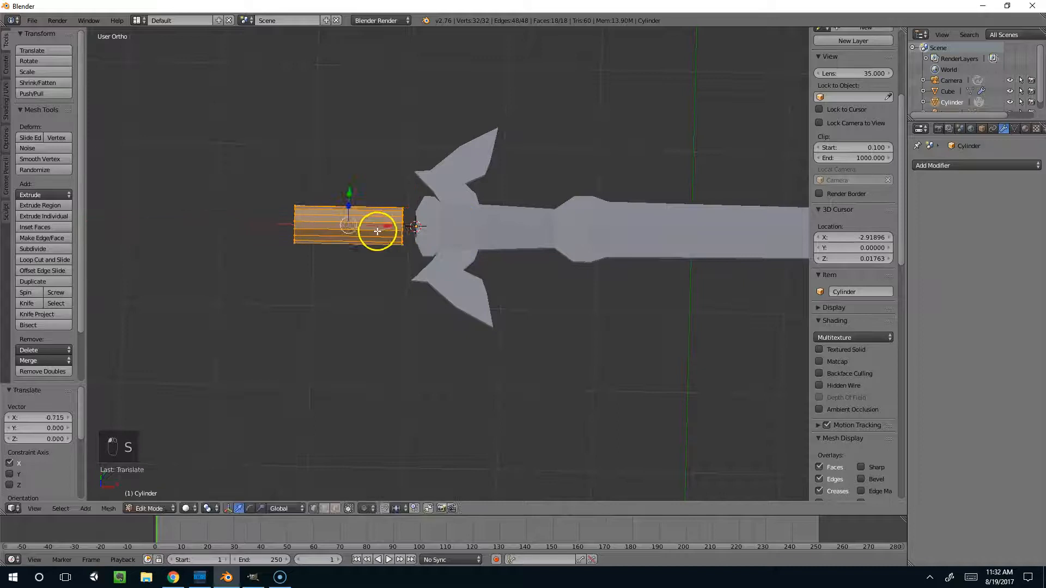
Scale and shift the cylinder in top view until it fits the reference grip between guard and pommel
{"action": "middle_click_drag", "start_coordinate": [448, 129], "coordinate": [579, 292], "text": "shift"}
{"action": "scroll", "coordinate": [456, 321], "scroll_direction": "up", "scroll_amount": 3}
{"action": "key", "text": "s"}
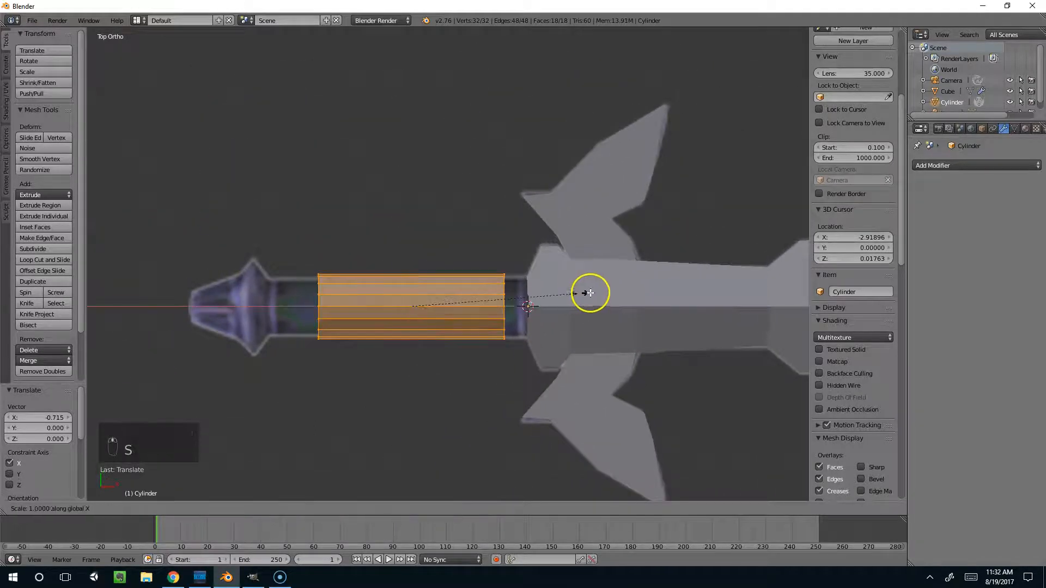
{"action": "left_click", "coordinate": [694, 290]}
{"action": "mouse_move", "coordinate": [454, 307]}
{"action": "left_mouse_down"}
{"action": "mouse_move", "coordinate": [402, 304]}
{"action": "mouse_move", "coordinate": [436, 304]}
{"action": "left_mouse_up"}
{"action": "key", "text": "s"}
{"action": "left_click", "coordinate": [572, 329]}
{"action": "key", "text": "s"}
{"action": "left_click", "coordinate": [663, 328]}
{"action": "key", "text": "s"}
{"action": "left_click", "coordinate": [578, 316]}
Extrude the cylinder's outer end cap about 0.106 along X and scale it to 1.698 to form the pommel's widest ring
{"action": "middle_click_drag", "start_coordinate": [437, 303], "coordinate": [492, 311]}
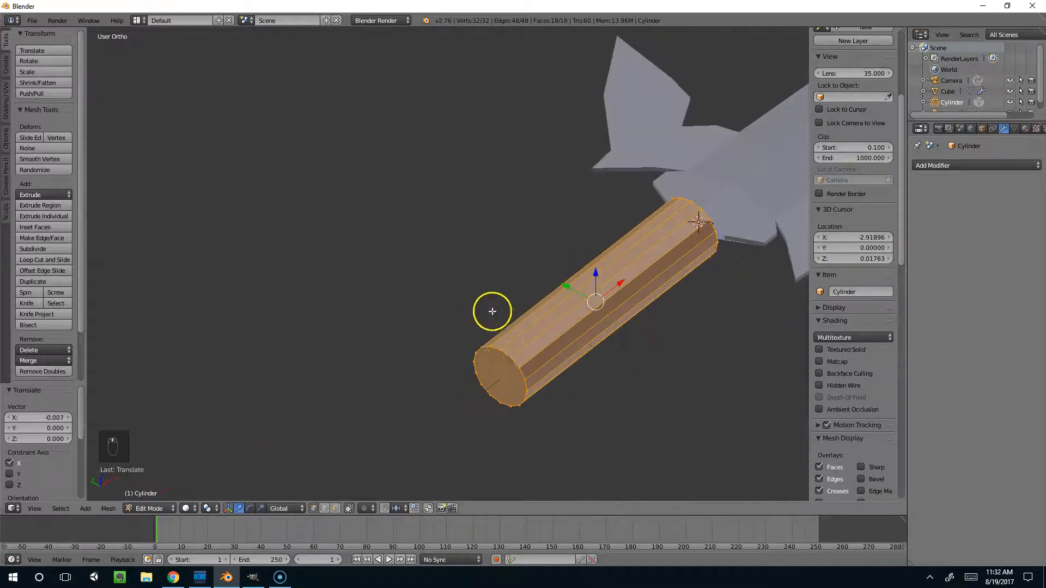
{"action": "right_click", "coordinate": [516, 360]}
{"action": "middle_click_drag", "start_coordinate": [512, 359], "coordinate": [581, 349]}
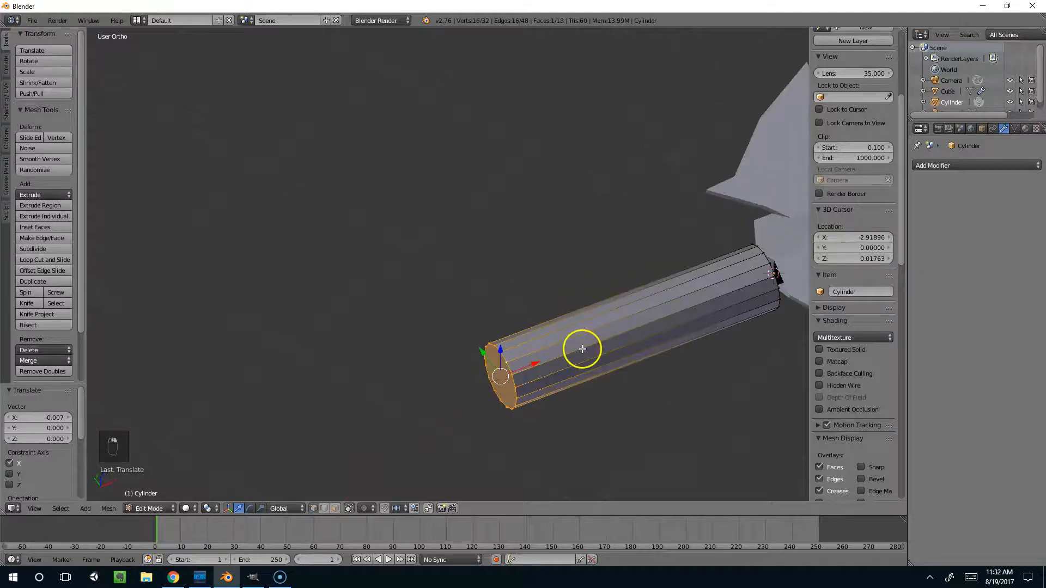
{"action": "key", "text": "KP_7"}
{"action": "key", "text": "e"}
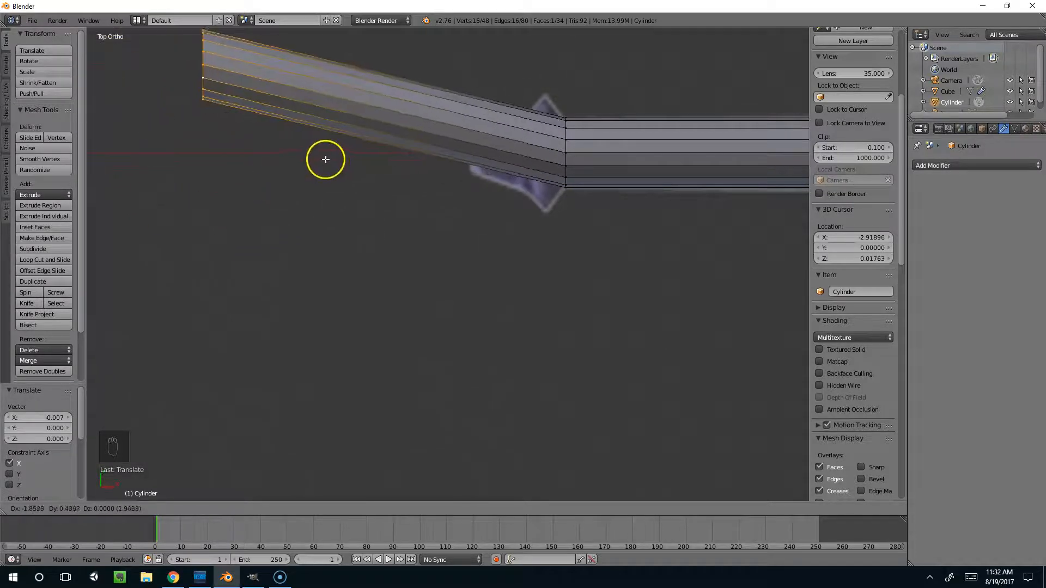
{"action": "key", "text": "x"}
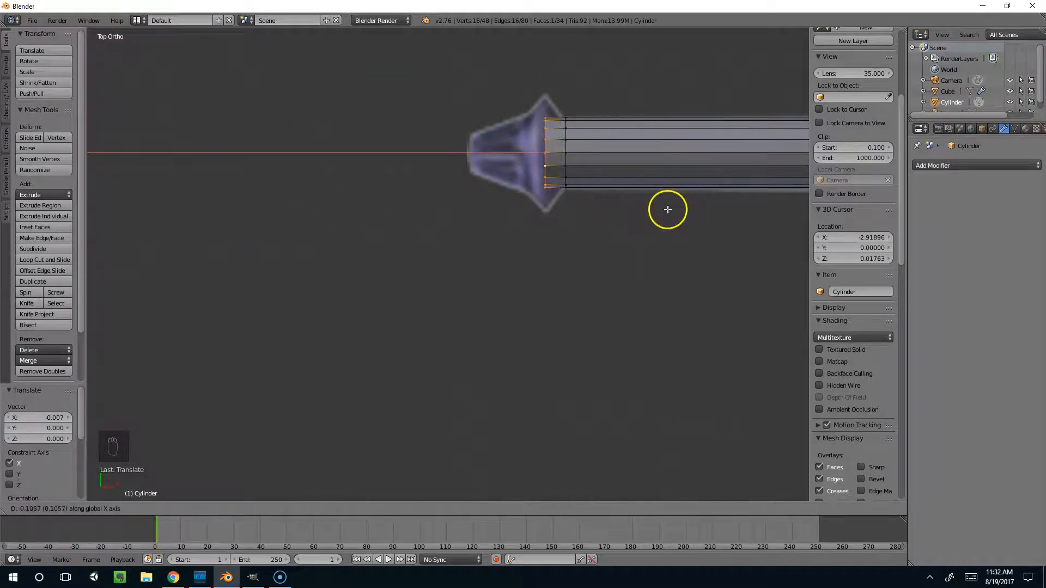
{"action": "left_click", "coordinate": [668, 209]}
{"action": "key", "text": "s"}
{"action": "left_click", "coordinate": [774, 176]}
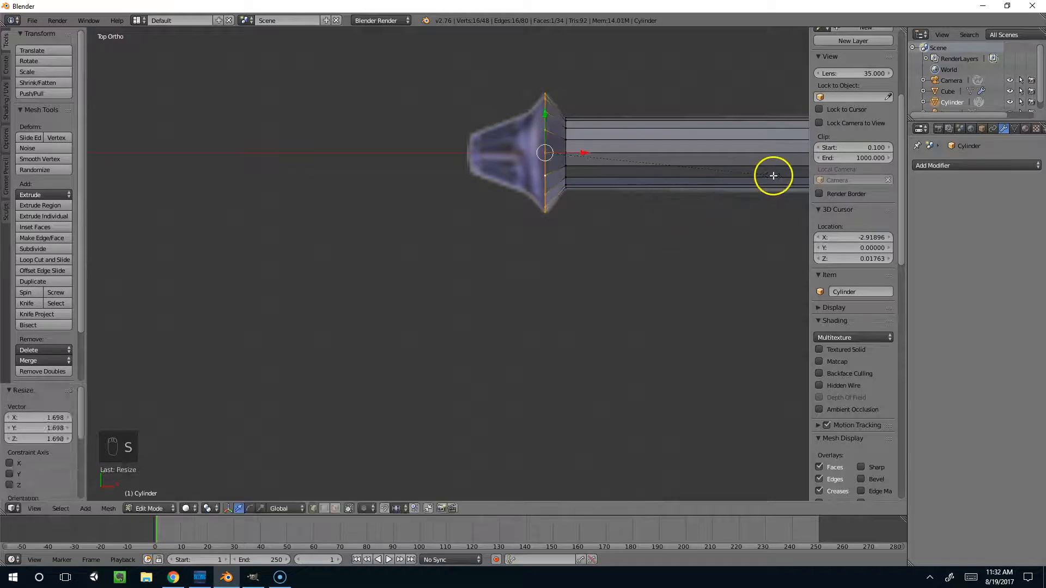
Extrude the pommel's end outward along X again and scale the new ring to 0.6, following the reference taper
{"action": "key", "text": "e"}
{"action": "key", "text": "x"}
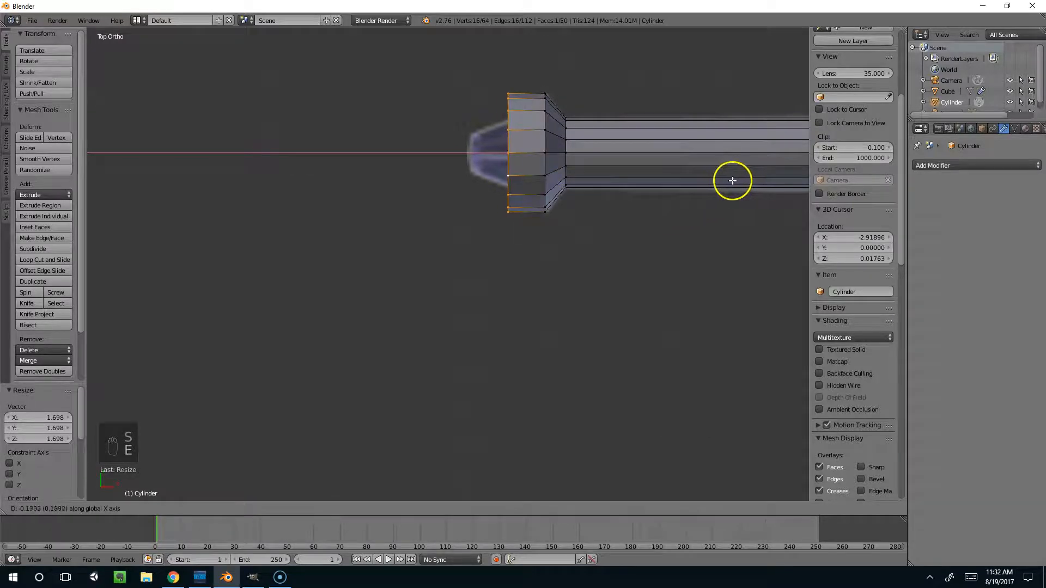
{"action": "left_click", "coordinate": [731, 181]}
{"action": "key", "text": "s"}
{"action": "left_click", "coordinate": [643, 181]}
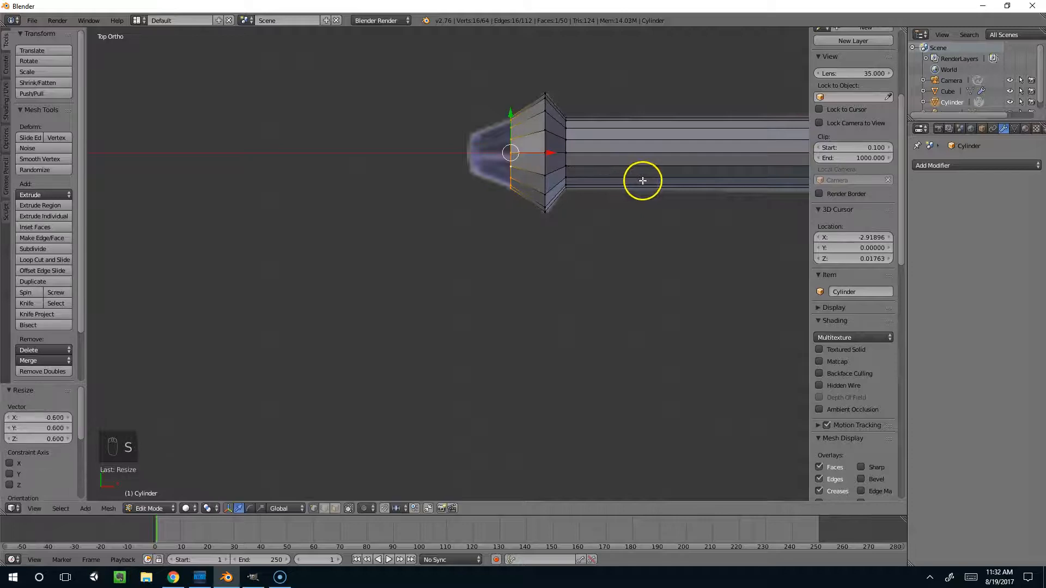
Extrude the pommel tip -0.220 along X, scale its end to about 0.61, and return to Object Mode
{"action": "key", "text": "e"}
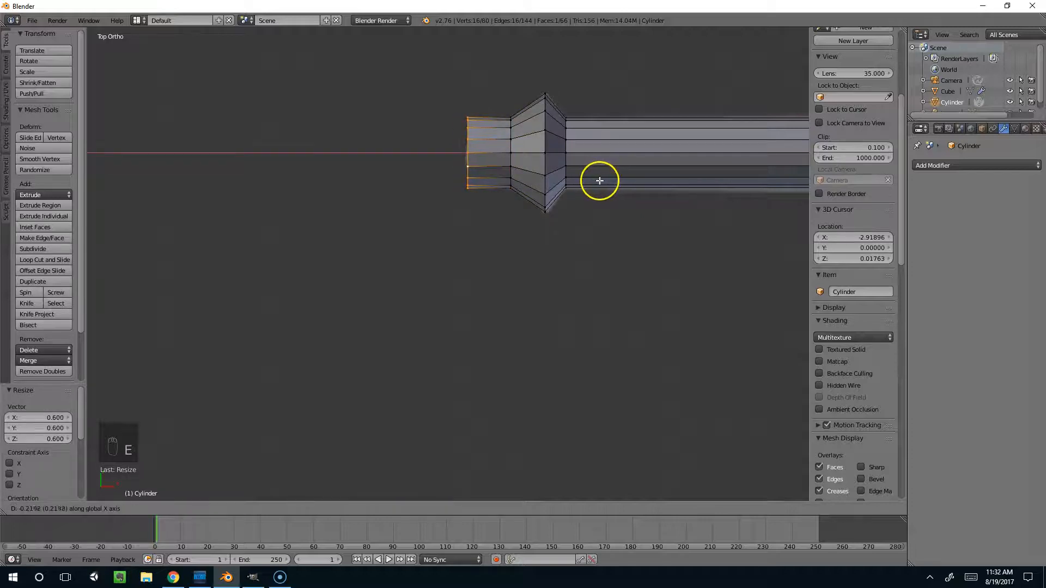
{"action": "left_click", "coordinate": [600, 180]}
{"action": "key", "text": "s"}
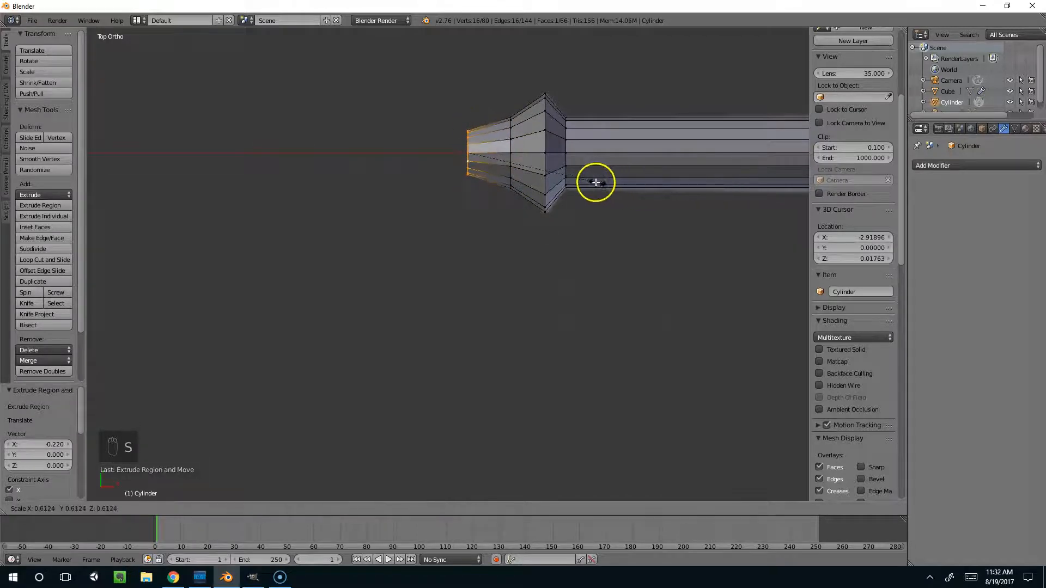
{"action": "left_click", "coordinate": [595, 182]}
{"action": "scroll", "coordinate": [607, 217], "scroll_direction": "down", "scroll_amount": 4}
{"action": "middle_click_drag", "start_coordinate": [584, 301], "coordinate": [398, 348]}
{"action": "key", "text": "z"}
{"action": "key", "text": "z"}
{"action": "key", "text": "Tab"}
Select the ridge edge loop along the blade's upper face and shift it slightly along Z, returning to Object Mode
{"action": "right_click", "coordinate": [492, 193]}
{"action": "key", "text": "Tab"}
{"action": "scroll", "coordinate": [538, 199], "scroll_direction": "up", "scroll_amount": 2}
{"action": "right_click", "coordinate": [537, 234], "text": "alt"}
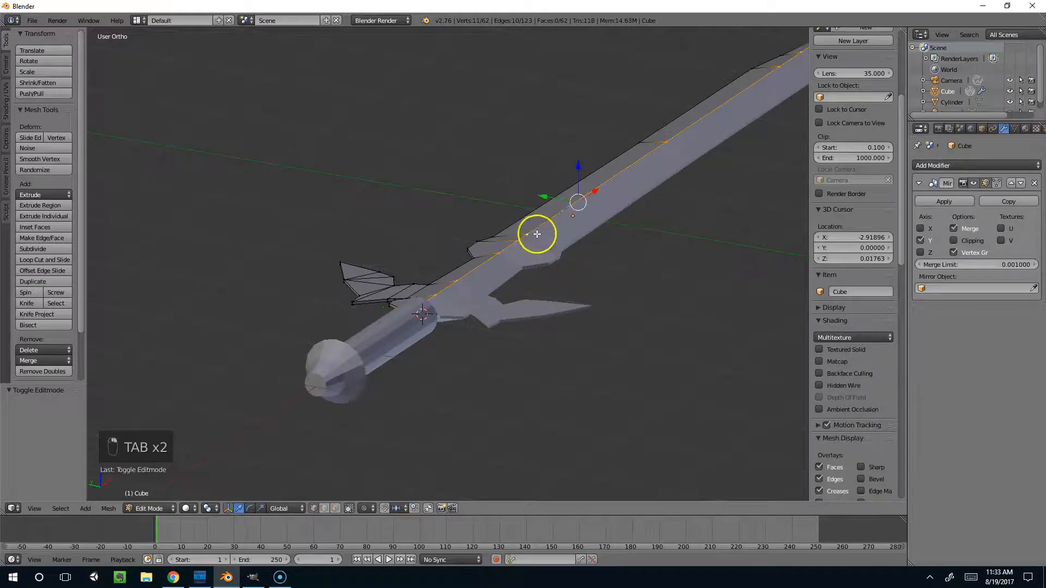
{"action": "middle_click_drag", "start_coordinate": [602, 204], "coordinate": [581, 162]}
{"action": "left_click_drag", "start_coordinate": [580, 163], "coordinate": [578, 163]}
{"action": "key", "text": "Tab"}
Shift the ridge edge loop on the blade's underside slightly along Z and return to Object Mode
{"action": "middle_click_drag", "start_coordinate": [583, 201], "coordinate": [568, 187]}
{"action": "key", "text": "Tab"}
{"action": "left_click_drag", "start_coordinate": [573, 161], "coordinate": [571, 157]}
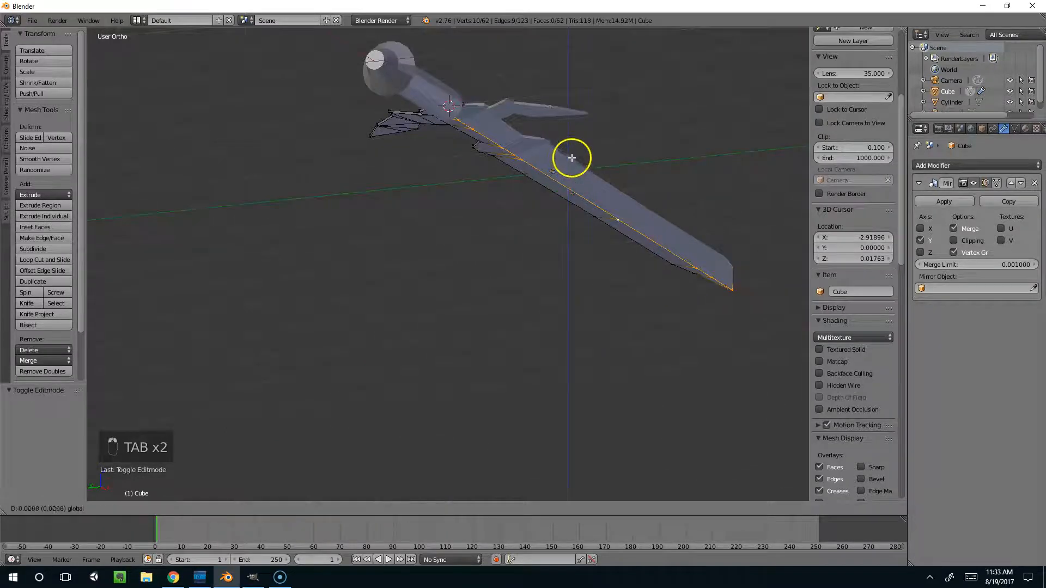
{"action": "key", "text": "Tab"}
Select the vertices around the blade tip and scale them to 0.497 along Z to thin the tip
{"action": "middle_click_drag", "start_coordinate": [652, 180], "coordinate": [575, 254]}
{"action": "key", "text": "Tab"}
{"action": "scroll", "coordinate": [592, 250], "scroll_direction": "up", "scroll_amount": 3}
{"action": "right_click", "coordinate": [703, 221], "text": "shift"}
{"action": "right_click", "coordinate": [715, 220], "text": "shift"}
{"action": "mouse_move", "coordinate": [718, 222]}
{"action": "middle_mouse_down"}
{"action": "mouse_move", "coordinate": [726, 234]}
{"action": "mouse_move", "coordinate": [684, 232]}
{"action": "mouse_move", "coordinate": [722, 232]}
{"action": "middle_mouse_up"}
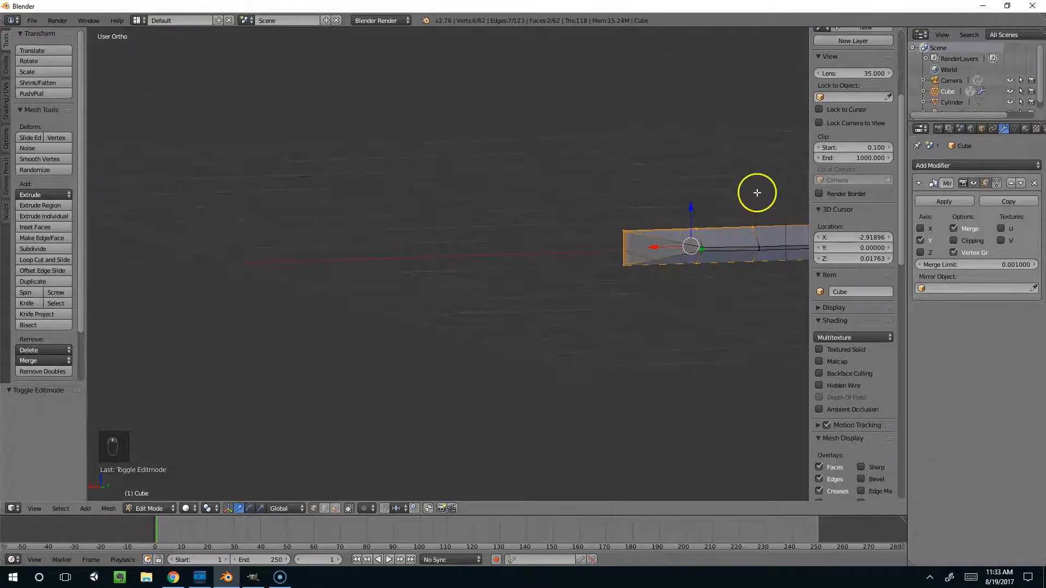
{"action": "key", "text": "s"}
{"action": "key", "text": "z"}
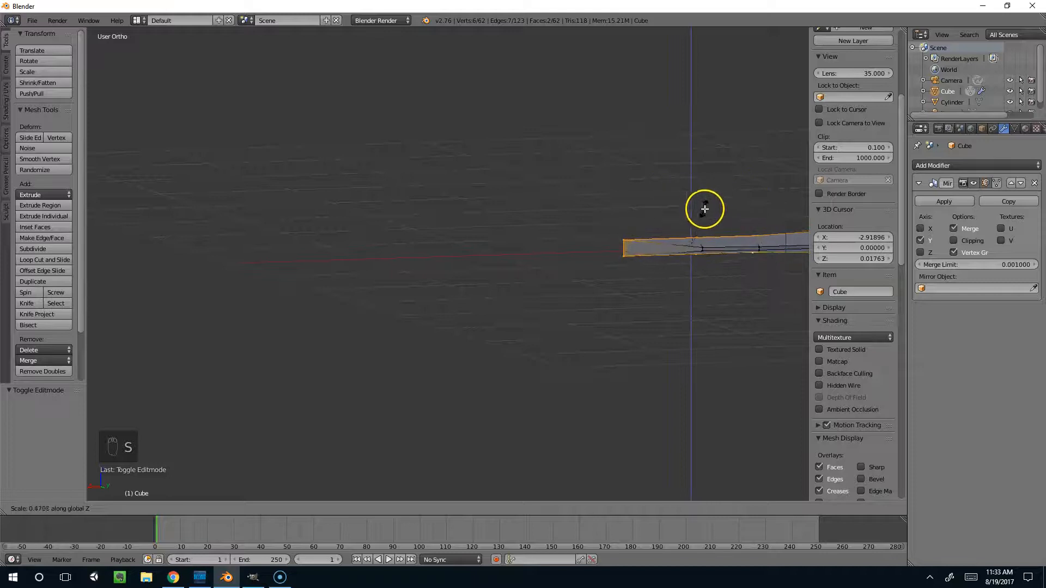
{"action": "left_click", "coordinate": [704, 209]}
Scale the two vertices at the blade's very tip to about half along Z and return to Object Mode
{"action": "middle_click_drag", "start_coordinate": [646, 339], "coordinate": [589, 252]}
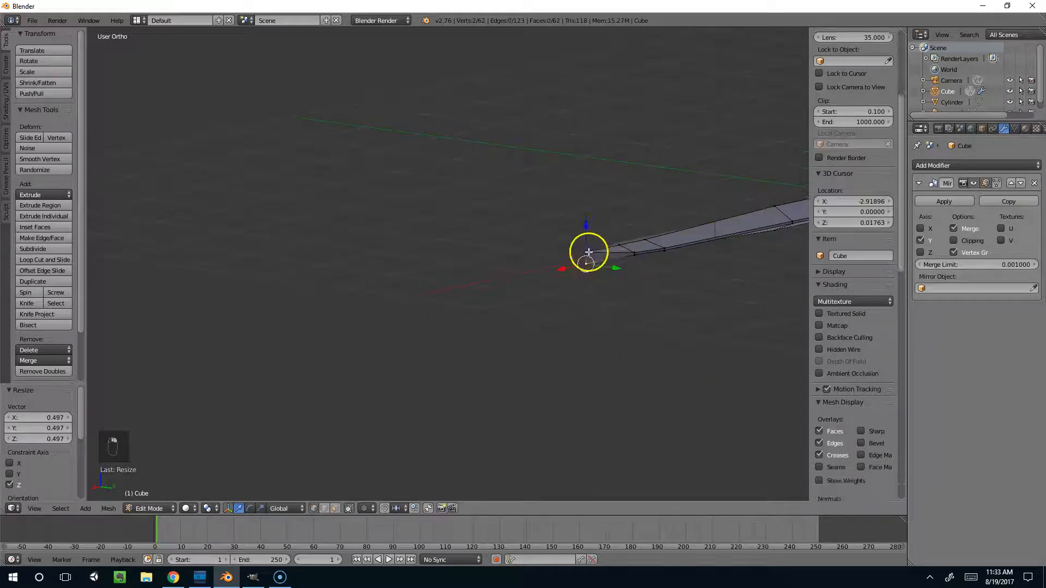
{"action": "key", "text": "s"}
{"action": "key", "text": "z"}
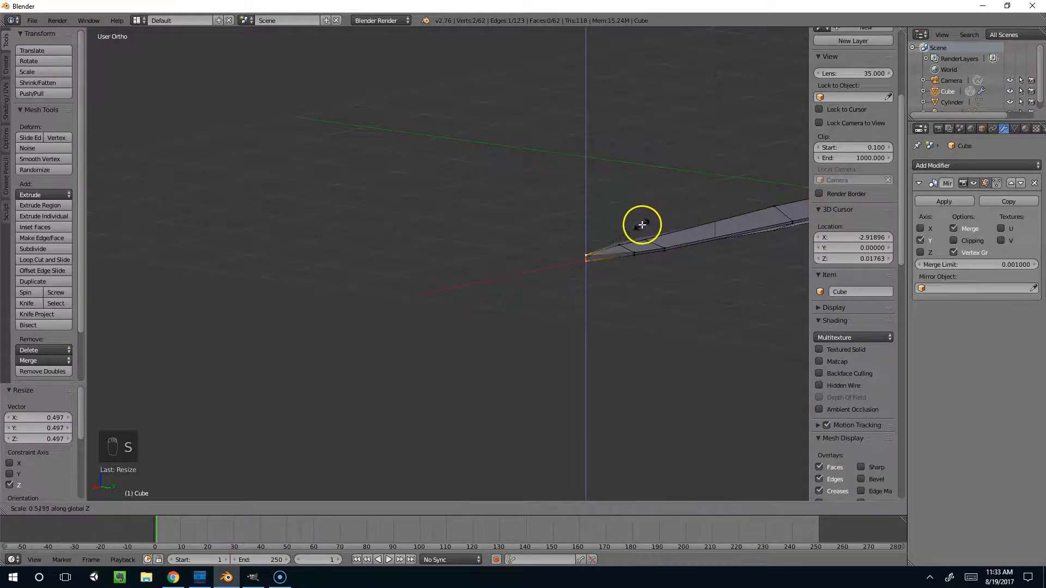
{"action": "left_click", "coordinate": [642, 225]}
{"action": "key", "text": "Tab"}
Open the grip cylinder in Edit Mode and select its entire mesh
{"action": "middle_click_drag", "start_coordinate": [665, 300], "coordinate": [407, 359]}
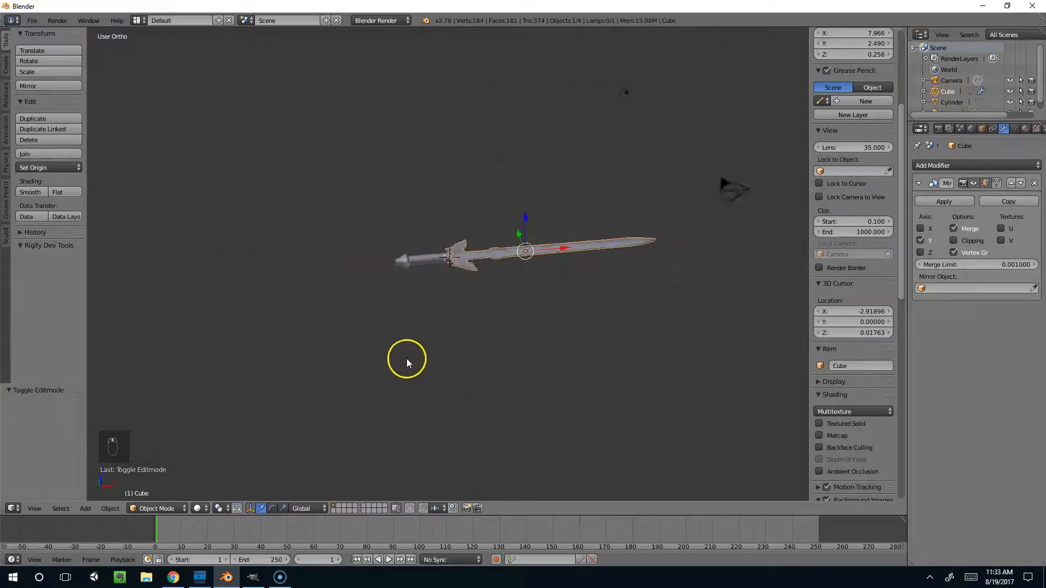
{"action": "scroll", "coordinate": [434, 322], "scroll_direction": "up", "scroll_amount": 7}
{"action": "right_click", "coordinate": [437, 306]}
{"action": "key", "text": "Tab"}
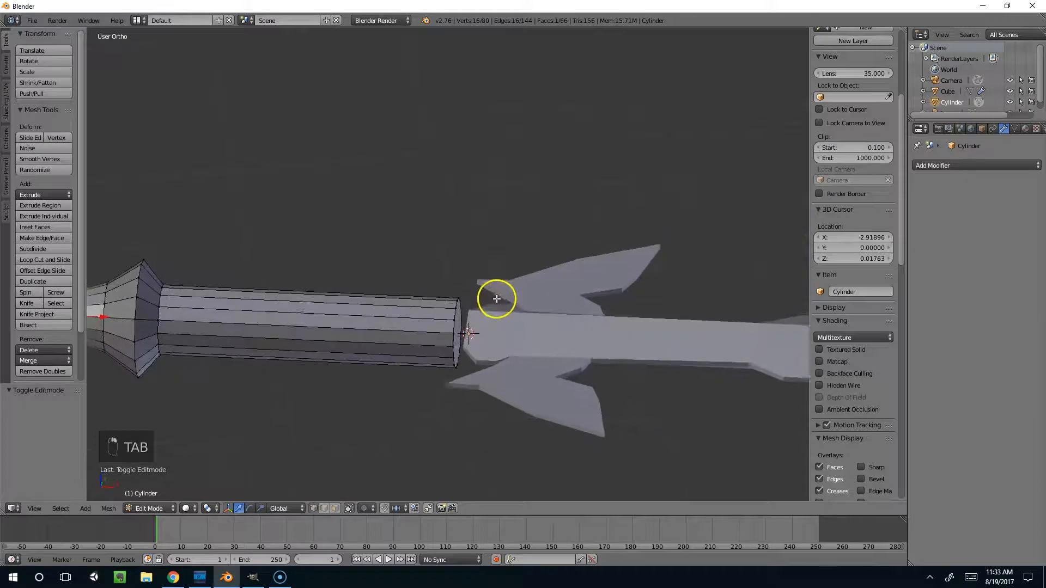
{"action": "scroll", "coordinate": [497, 299], "scroll_direction": "down", "scroll_amount": 4}
{"action": "middle_click_drag", "start_coordinate": [467, 334], "coordinate": [376, 269]}
{"action": "key", "text": "a"}
{"action": "key", "text": "a"}
{"action": "key", "text": "a"}
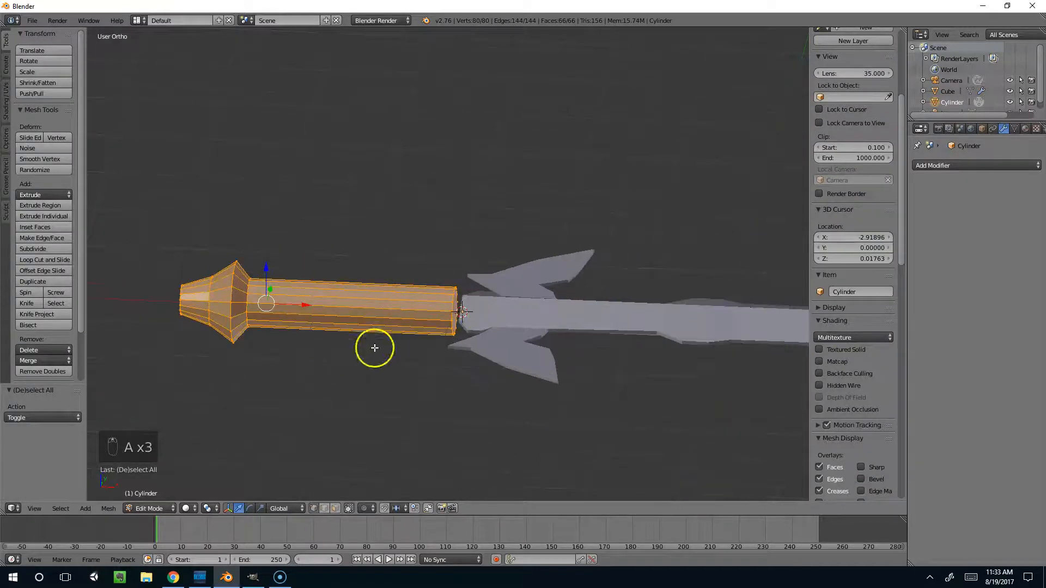
{"action": "key", "text": "Tab"}
{"action": "right_click", "coordinate": [523, 311]}
{"action": "right_click_drag", "start_coordinate": [419, 318], "coordinate": [576, 321]}
{"action": "right_click", "coordinate": [535, 318]}
{"action": "right_click", "coordinate": [558, 303]}
{"action": "key", "text": "Tab"}
{"action": "key", "text": "Tab"}
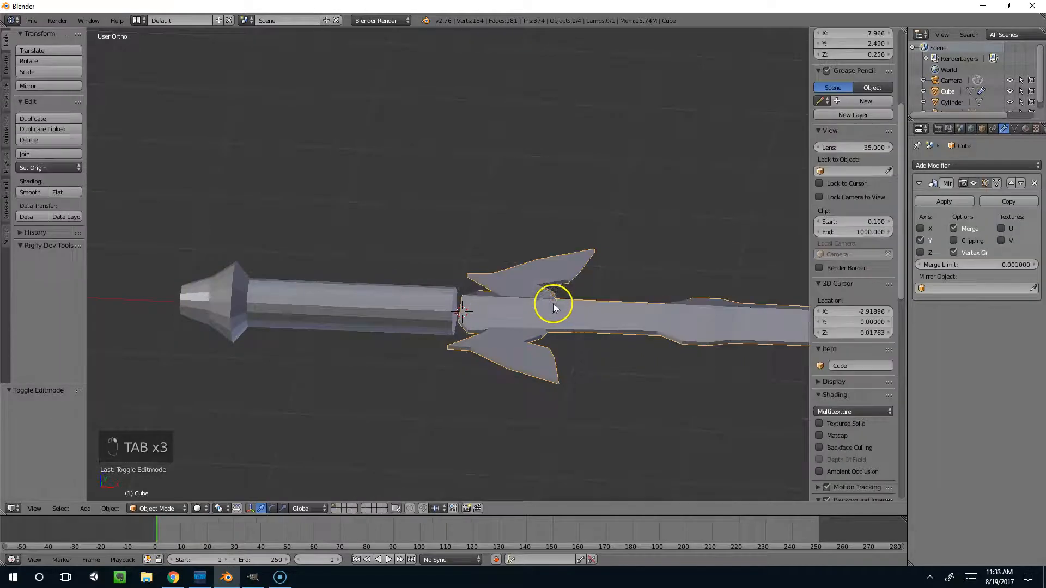
{"action": "right_click", "coordinate": [424, 293]}
{"action": "key", "text": "Tab"}
{"action": "key", "text": "Tab"}
{"action": "key", "text": "Tab"}
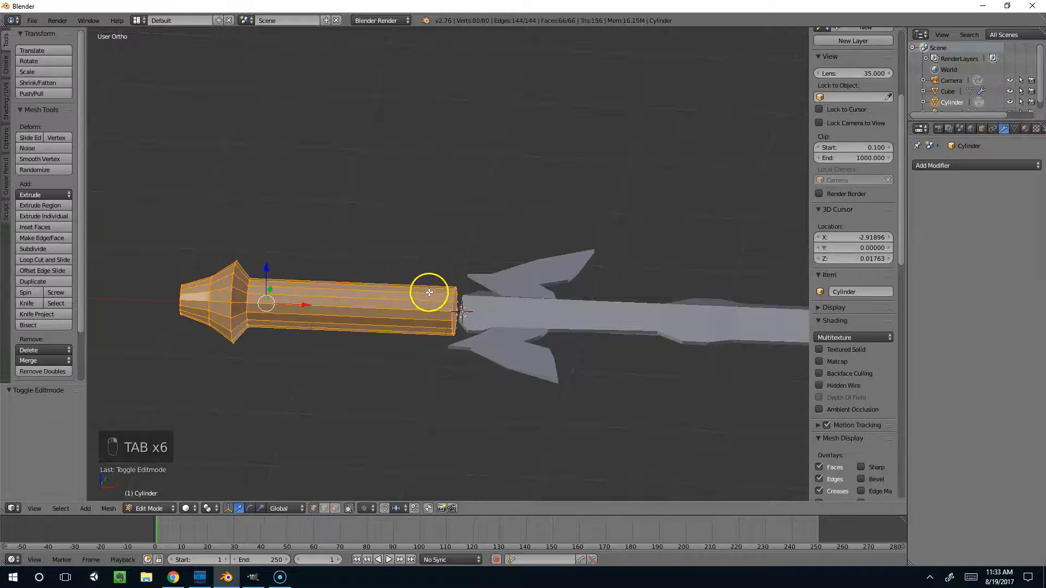
{"action": "scroll", "coordinate": [304, 329], "scroll_direction": "up", "scroll_amount": 2}
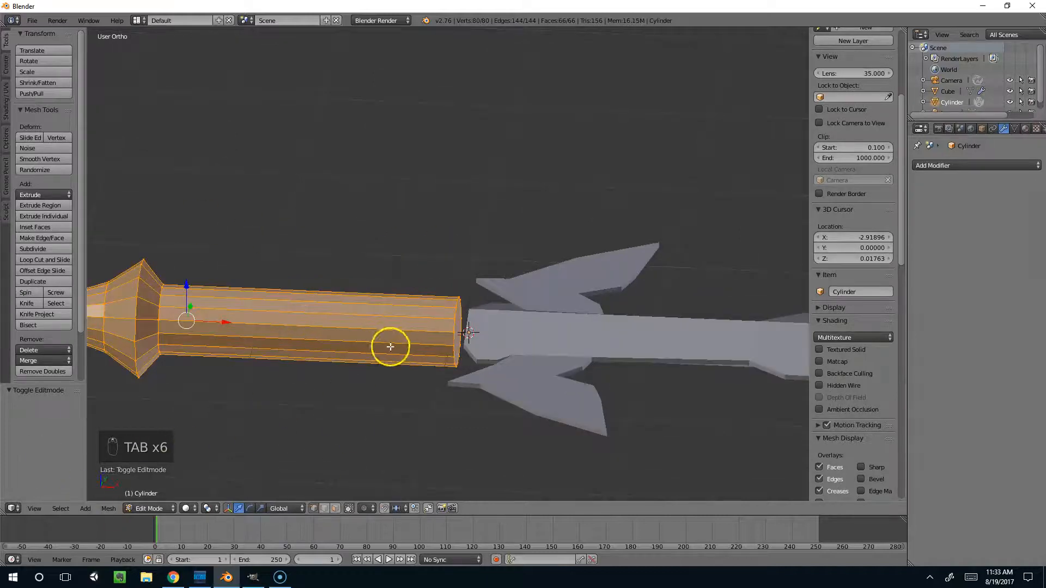
Scale the entire grip and pommel mesh down along Z to flatten it toward the blade's thickness
{"action": "scroll", "coordinate": [414, 340], "scroll_direction": "down", "scroll_amount": 1}
{"action": "middle_click_drag", "start_coordinate": [476, 329], "coordinate": [586, 306]}
{"action": "key", "text": "a"}
{"action": "key", "text": "a"}
{"action": "key", "text": "a"}
{"action": "key", "text": "s"}
{"action": "middle_click", "coordinate": [646, 232]}
{"action": "left_click", "coordinate": [515, 253]}
Scale the grip and pommel up slightly along Z to about 0.387 thick and return to Object Mode
{"action": "key", "text": "Tab"}
{"action": "middle_click_drag", "start_coordinate": [590, 343], "coordinate": [639, 401]}
{"action": "key", "text": "Tab"}
{"action": "key", "text": "s"}
{"action": "middle_click", "coordinate": [654, 402]}
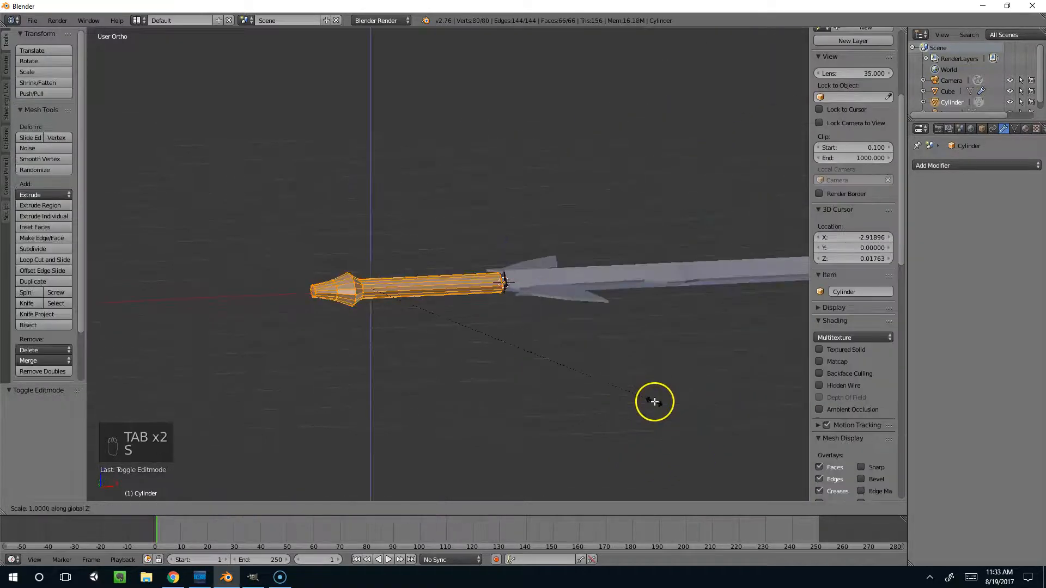
{"action": "left_click", "coordinate": [686, 372]}
{"action": "key", "text": "Tab"}
{"action": "middle_click_drag", "start_coordinate": [712, 346], "coordinate": [584, 390]}
{"action": "scroll", "coordinate": [595, 371], "scroll_direction": "up", "scroll_amount": 4}
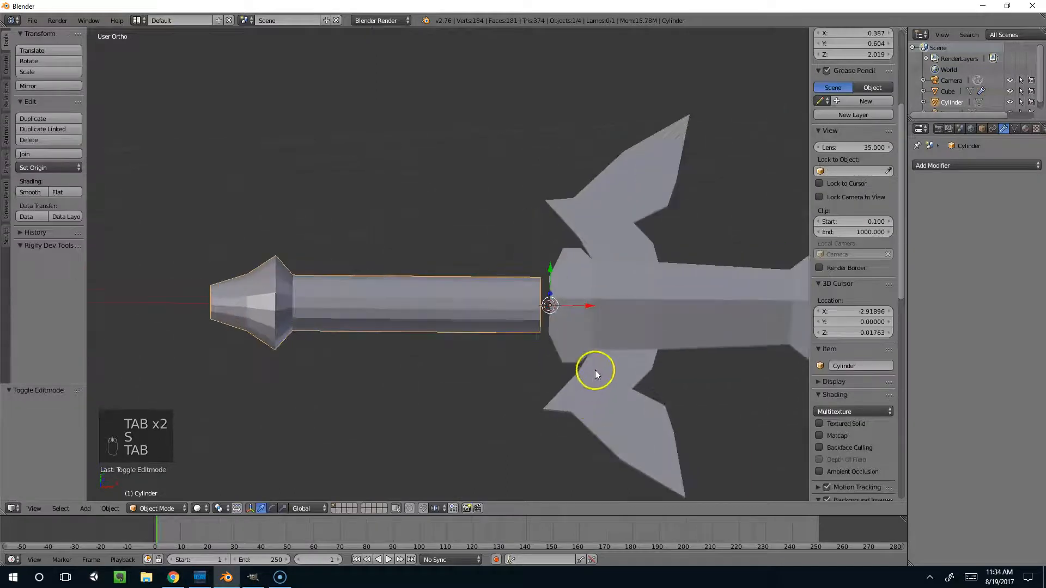
Add the blade to the selection with the grip cylinder and join both into one object
{"action": "middle_click_drag", "start_coordinate": [514, 277], "coordinate": [563, 270]}
{"action": "right_click", "coordinate": [572, 215], "text": "shift"}
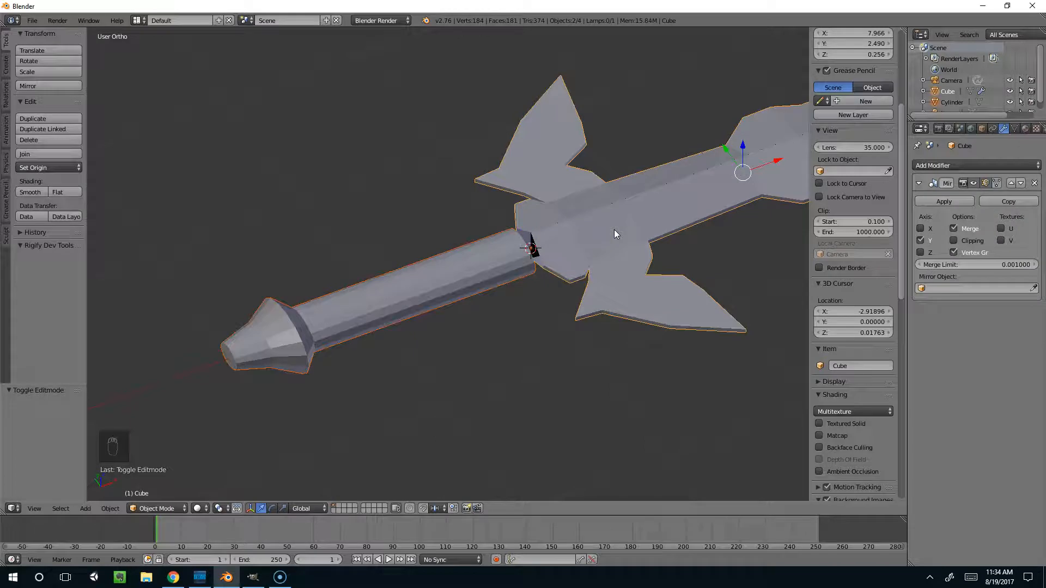
{"action": "key", "text": "ctrl+j"}
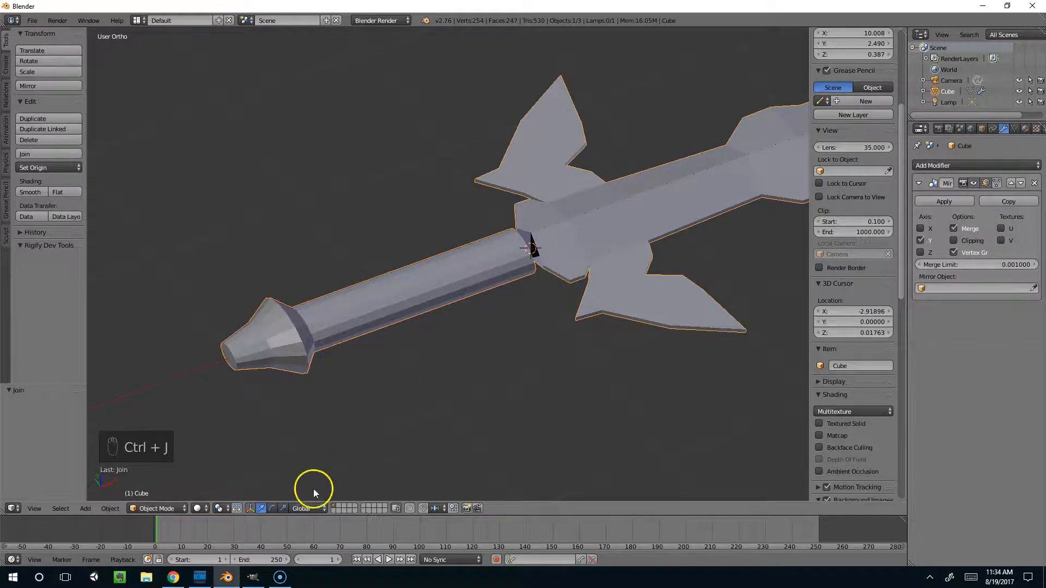
Enter Edit Mode on the joined sword and examine the junction between the grip and the guard
{"action": "middle_click_drag", "start_coordinate": [497, 320], "coordinate": [616, 167]}
{"action": "middle_click_drag", "start_coordinate": [503, 156], "coordinate": [585, 145]}
{"action": "scroll", "coordinate": [627, 275], "scroll_direction": "down", "scroll_amount": 3}
{"action": "middle_click_drag", "start_coordinate": [593, 248], "coordinate": [365, 248]}
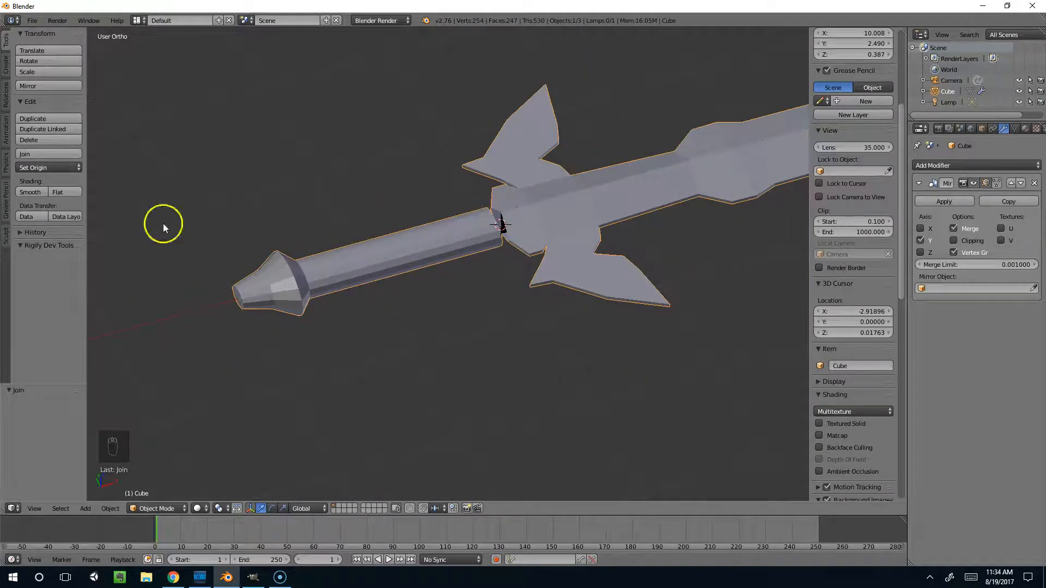
{"action": "middle_click_drag", "start_coordinate": [305, 332], "coordinate": [456, 272]}
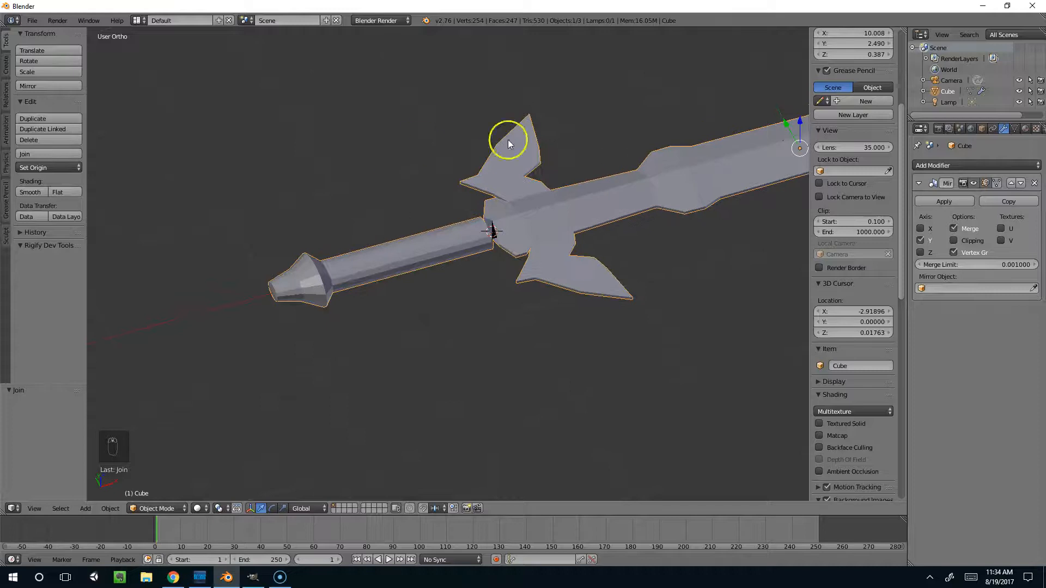
{"action": "middle_click_drag", "start_coordinate": [533, 316], "coordinate": [512, 210]}
{"action": "key", "text": "Tab"}
{"action": "key", "text": "Tab"}
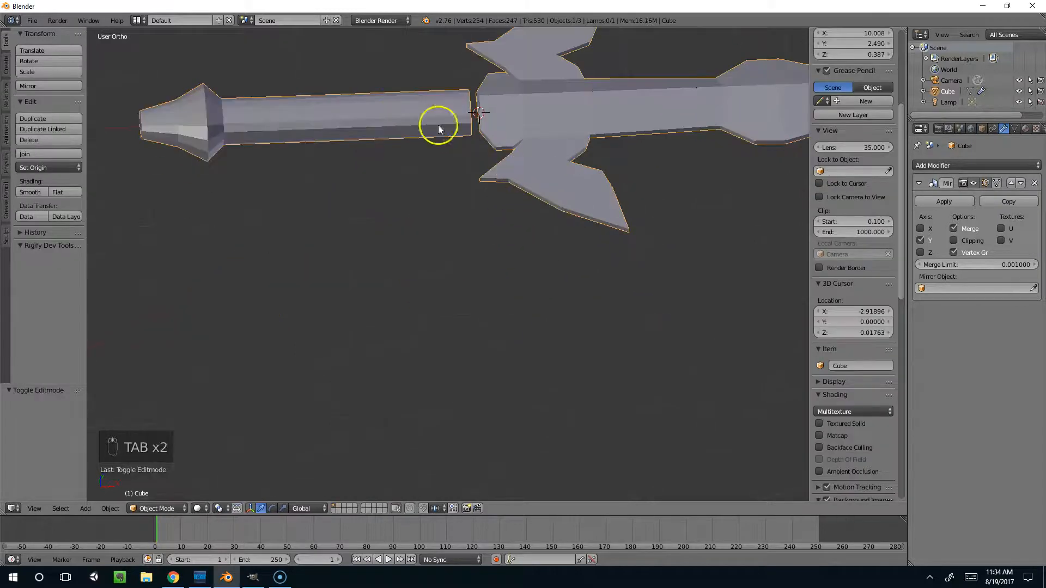
{"action": "key", "text": "Tab"}
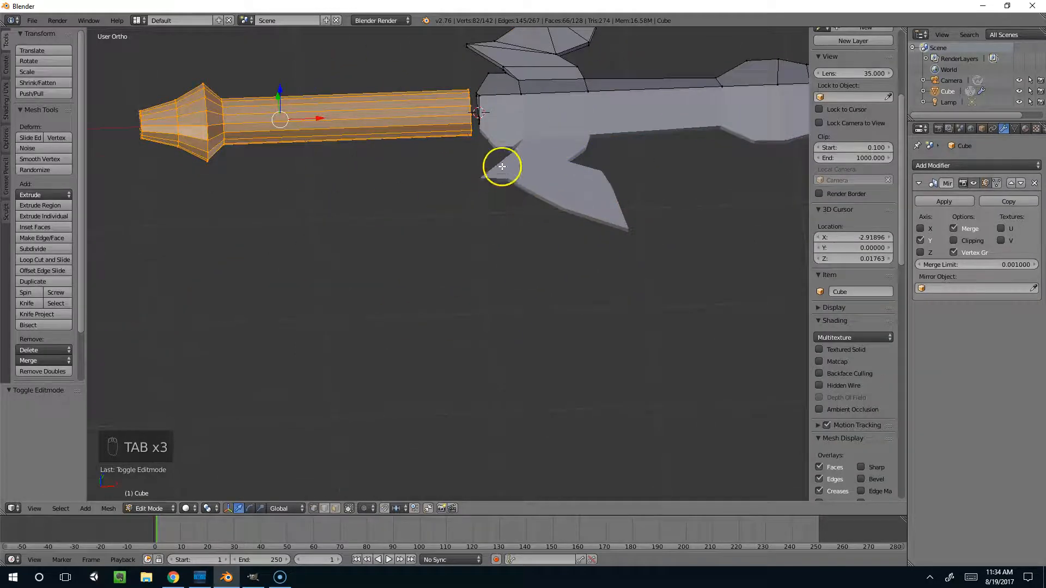
{"action": "middle_click_drag", "start_coordinate": [502, 166], "coordinate": [457, 281], "text": "shift"}
{"action": "scroll", "coordinate": [509, 255], "scroll_direction": "up", "scroll_amount": 2}
{"action": "middle_click_drag", "start_coordinate": [509, 255], "coordinate": [577, 231]}
{"action": "middle_click_drag", "start_coordinate": [454, 167], "coordinate": [472, 309], "text": "shift"}
{"action": "scroll", "coordinate": [471, 308], "scroll_direction": "up", "scroll_amount": 4}
{"action": "scroll", "coordinate": [472, 308], "scroll_direction": "down", "scroll_amount": 6}
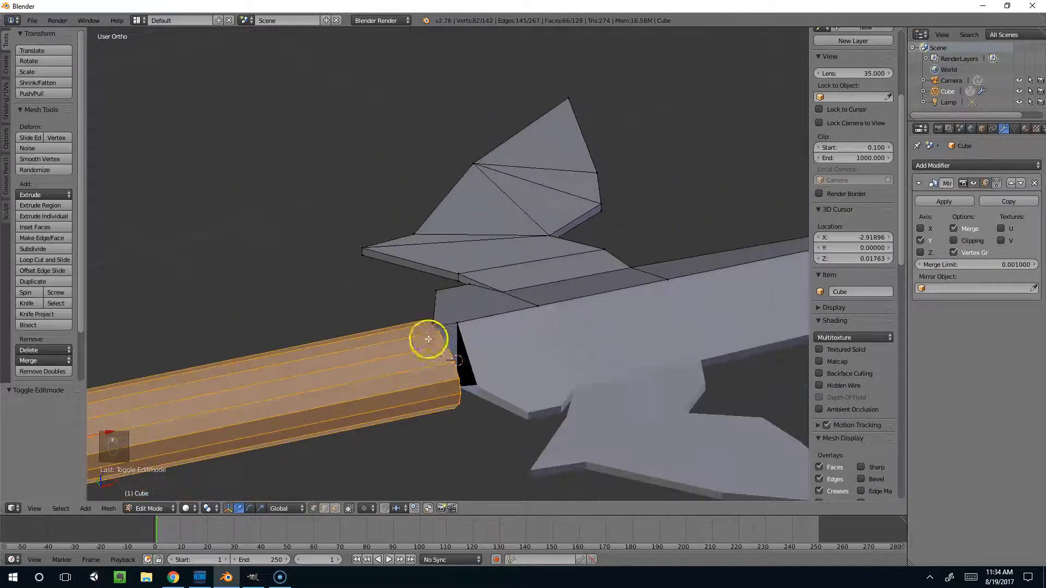
Test the mirroring by moving the selected grip 0.568 along Y, and undo the move
{"action": "scroll", "coordinate": [437, 367], "scroll_direction": "down", "scroll_amount": 2}
{"action": "middle_click_drag", "start_coordinate": [437, 367], "coordinate": [293, 360]}
{"action": "scroll", "coordinate": [379, 307], "scroll_direction": "up", "scroll_amount": 2}
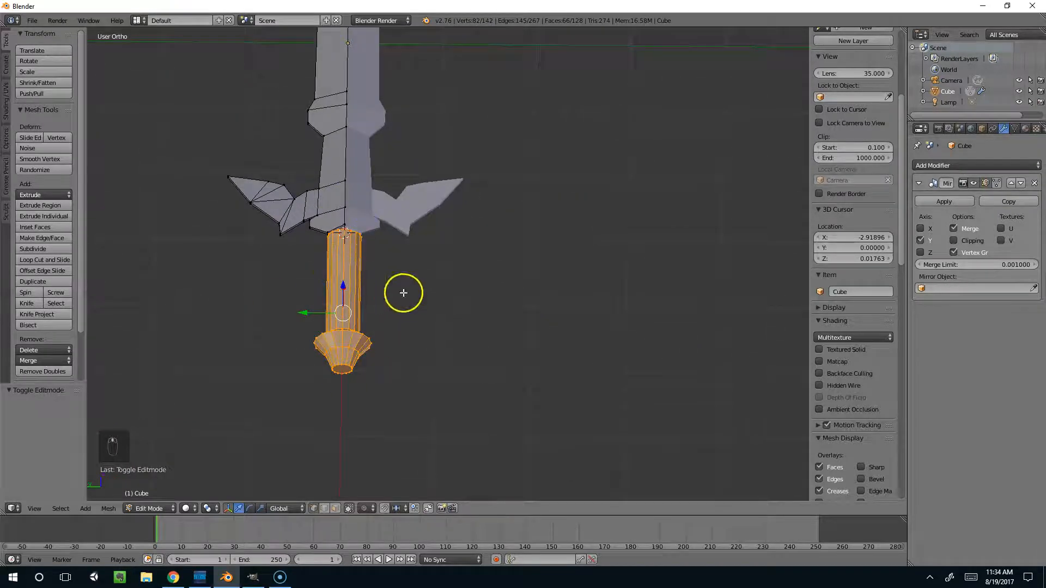
{"action": "middle_click_drag", "start_coordinate": [403, 292], "coordinate": [344, 253]}
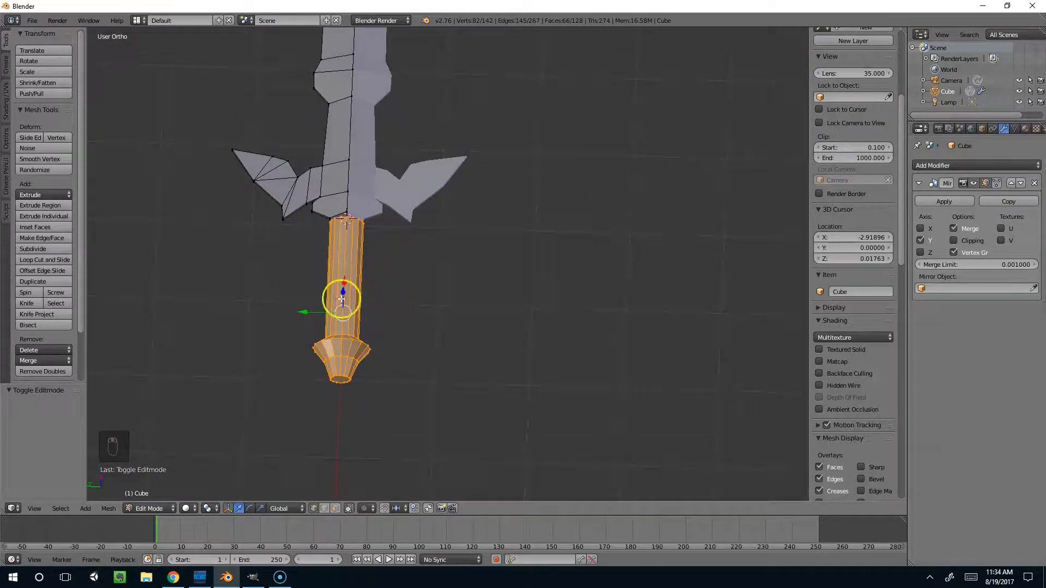
{"action": "left_click_drag", "start_coordinate": [312, 314], "coordinate": [257, 324]}
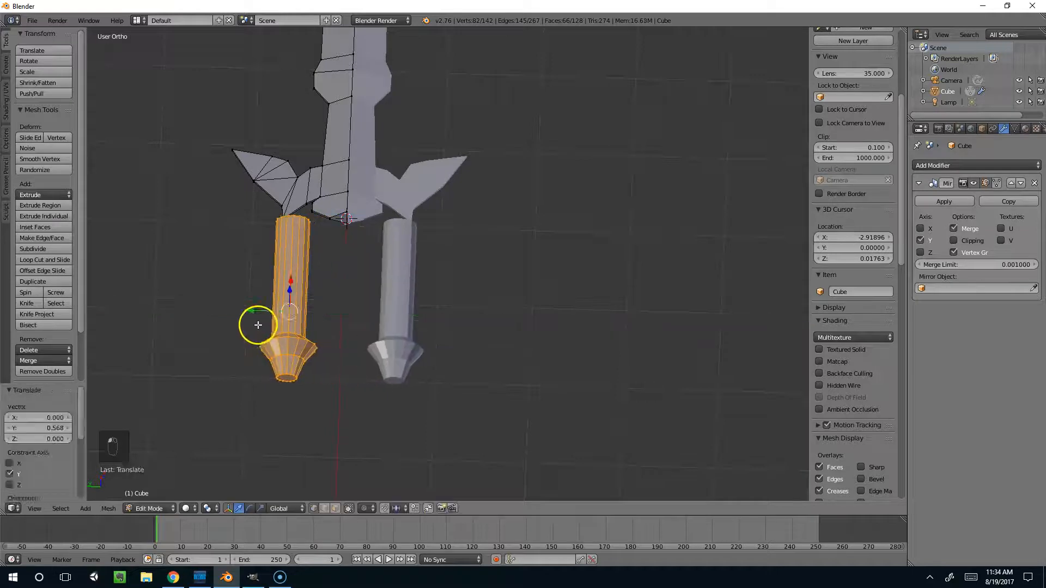
{"action": "key", "text": "ctrl+z"}
In top view with see-through shading, box-select the grip and pommel half below the centreline and delete its vertices
{"action": "key", "text": "KP_7"}
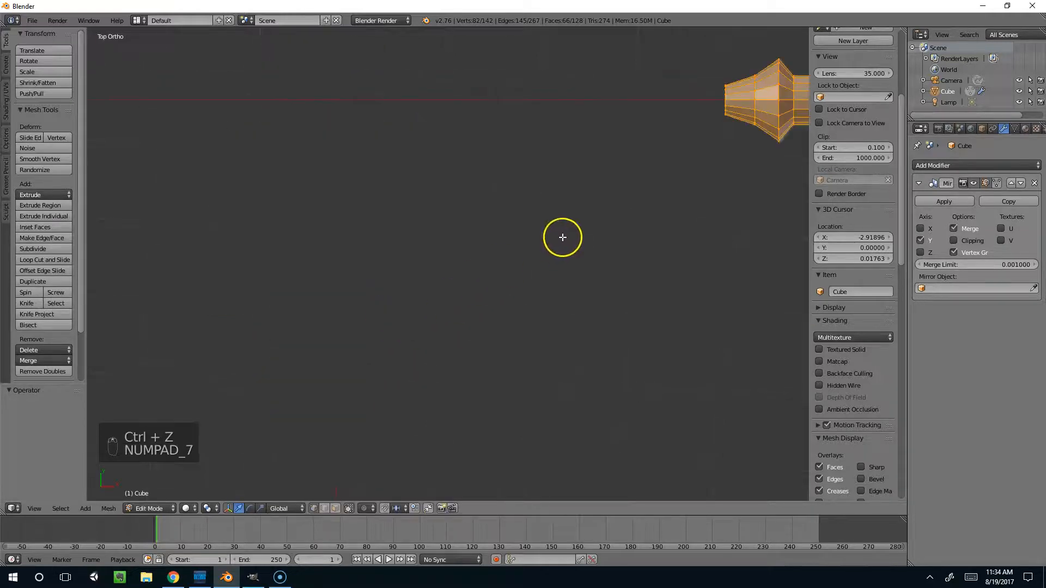
{"action": "middle_click_drag", "start_coordinate": [563, 236], "coordinate": [191, 437], "text": "shift"}
{"action": "right_click", "coordinate": [401, 308]}
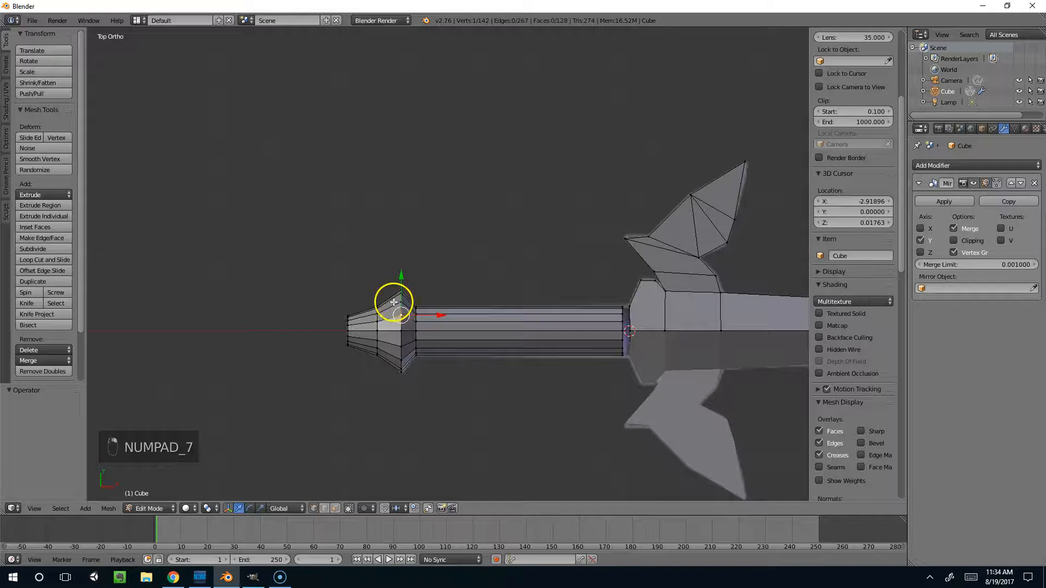
{"action": "key", "text": "alt+z"}
{"action": "key", "text": "b"}
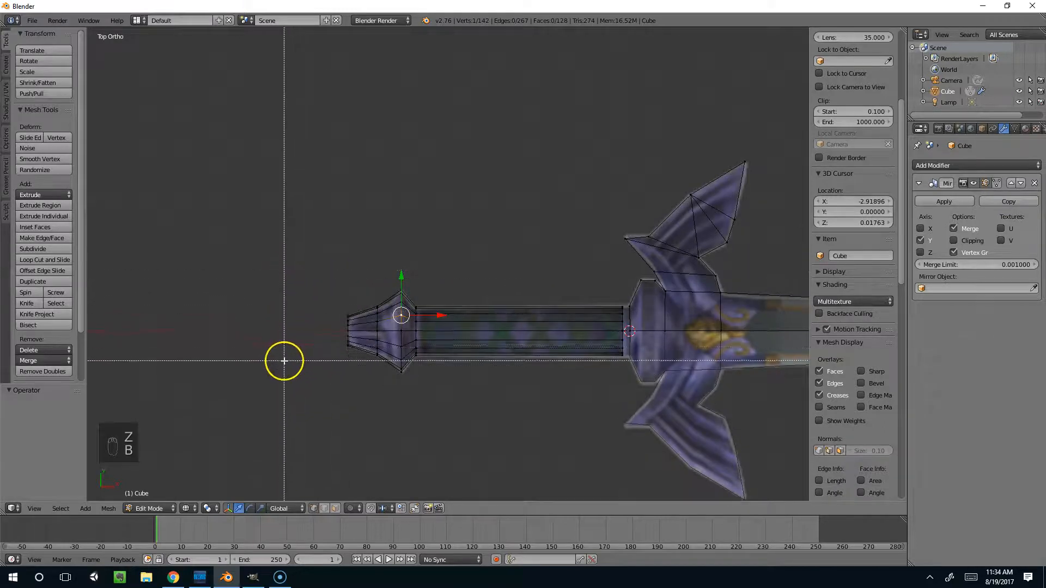
{"action": "left_click_drag", "start_coordinate": [304, 335], "coordinate": [667, 417]}
{"action": "key", "text": "x"}
{"action": "left_click", "coordinate": [608, 369]}
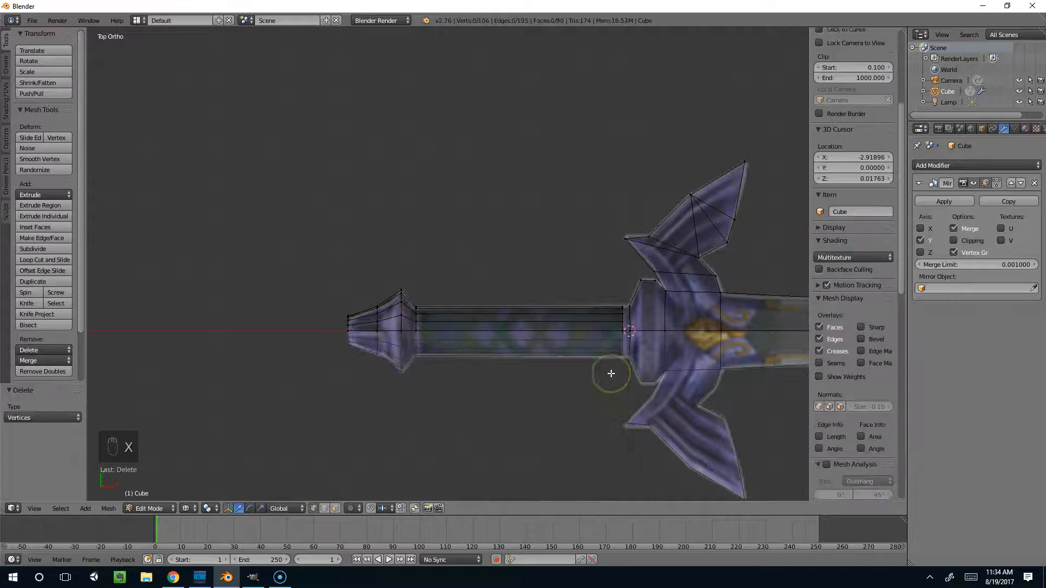
{"action": "key", "text": "alt+z"}
{"action": "mouse_move", "coordinate": [610, 369]}
{"action": "middle_mouse_down"}
{"action": "mouse_move", "coordinate": [602, 373]}
{"action": "mouse_move", "coordinate": [623, 283]}
{"action": "mouse_move", "coordinate": [670, 280]}
{"action": "mouse_move", "coordinate": [444, 338]}
{"action": "mouse_move", "coordinate": [559, 303]}
{"action": "mouse_move", "coordinate": [594, 343]}
{"action": "mouse_move", "coordinate": [551, 327]}
{"action": "mouse_move", "coordinate": [551, 207]}
{"action": "mouse_move", "coordinate": [547, 323]}
{"action": "middle_mouse_up"}
{"action": "scroll", "coordinate": [555, 355], "scroll_direction": "up", "scroll_amount": 5}
{"action": "middle_click_drag", "start_coordinate": [549, 398], "coordinate": [394, 386]}
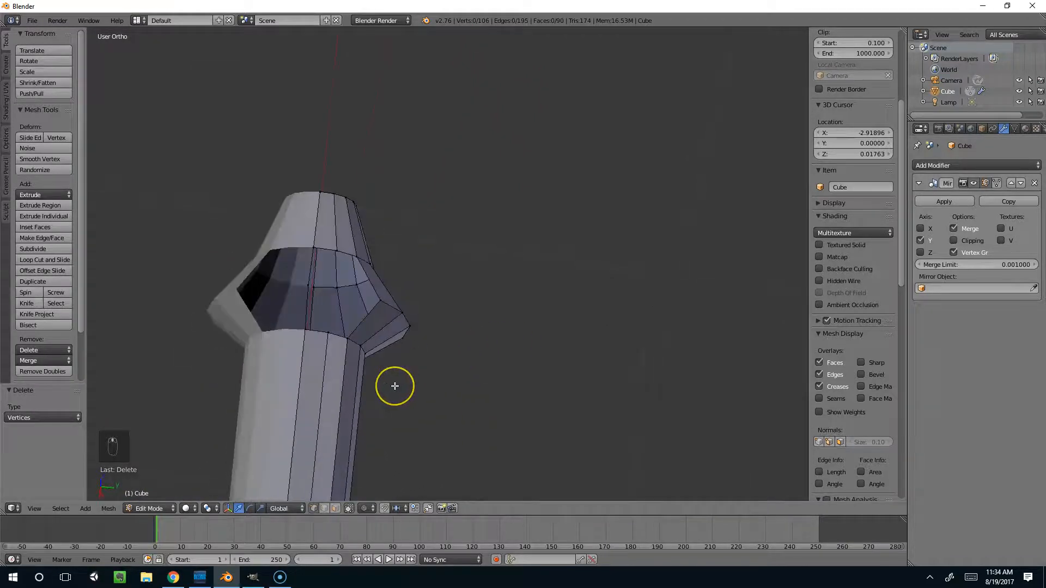
Undo the deletion and delete the half's vertices again, leaving the extra pommel vertex out of the selection
{"action": "key", "text": "ctrl+z"}
{"action": "middle_click_drag", "start_coordinate": [349, 298], "coordinate": [353, 324]}
{"action": "key", "text": "x"}
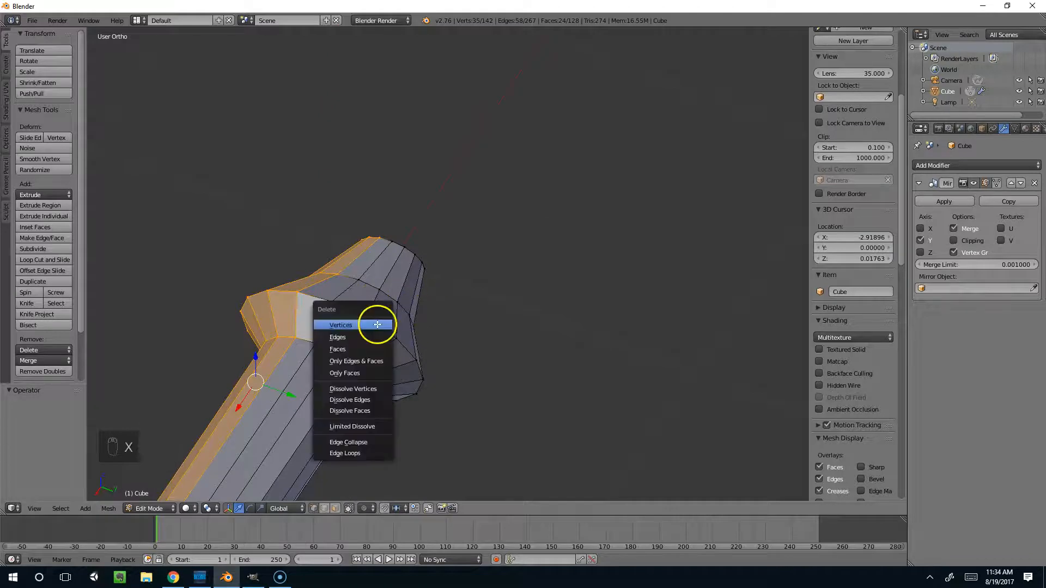
{"action": "left_click", "coordinate": [375, 322]}
{"action": "mouse_move", "coordinate": [397, 379]}
{"action": "middle_mouse_down"}
{"action": "mouse_move", "coordinate": [496, 343]}
{"action": "mouse_move", "coordinate": [434, 365]}
{"action": "mouse_move", "coordinate": [460, 407]}
{"action": "mouse_move", "coordinate": [495, 399]}
{"action": "middle_mouse_up"}
{"action": "key", "text": "z"}
{"action": "key", "text": "z"}
Select the edge loop at the guard's end together with the open edge loop at the facing end of the grip
{"action": "scroll", "coordinate": [496, 400], "scroll_direction": "down", "scroll_amount": 2}
{"action": "mouse_move", "coordinate": [515, 360]}
{"action": "middle_mouse_down"}
{"action": "mouse_move", "coordinate": [504, 374]}
{"action": "mouse_move", "coordinate": [562, 378]}
{"action": "mouse_move", "coordinate": [325, 362]}
{"action": "mouse_move", "coordinate": [694, 306]}
{"action": "mouse_move", "coordinate": [456, 330]}
{"action": "middle_mouse_up"}
{"action": "scroll", "coordinate": [561, 377], "scroll_direction": "up", "scroll_amount": 3}
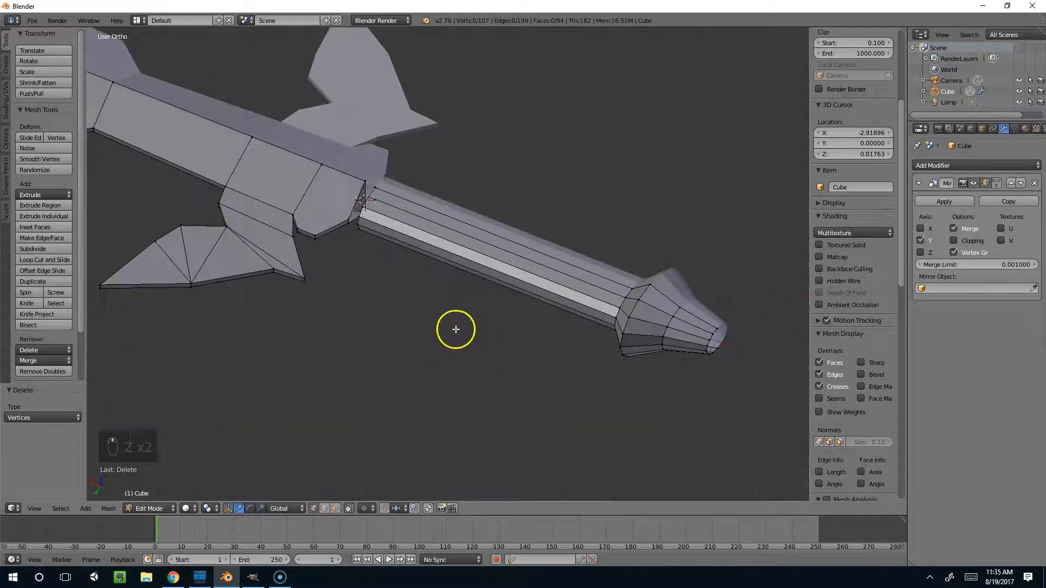
{"action": "right_click", "coordinate": [357, 192], "text": "alt"}
{"action": "scroll", "coordinate": [364, 210], "scroll_direction": "up", "scroll_amount": 3}
{"action": "middle_click_drag", "start_coordinate": [380, 224], "coordinate": [395, 182]}
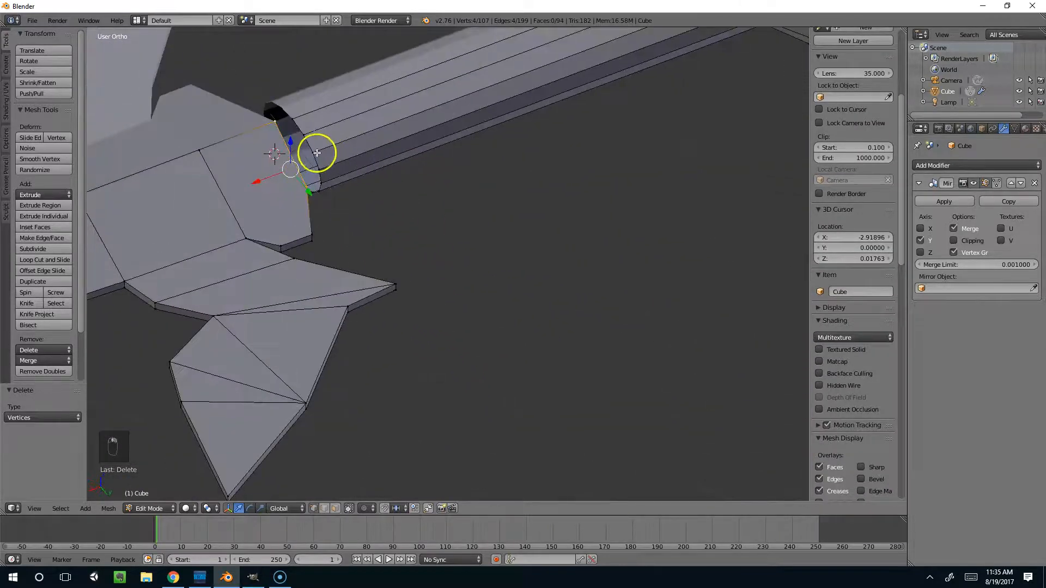
{"action": "middle_click_drag", "start_coordinate": [311, 147], "coordinate": [418, 202]}
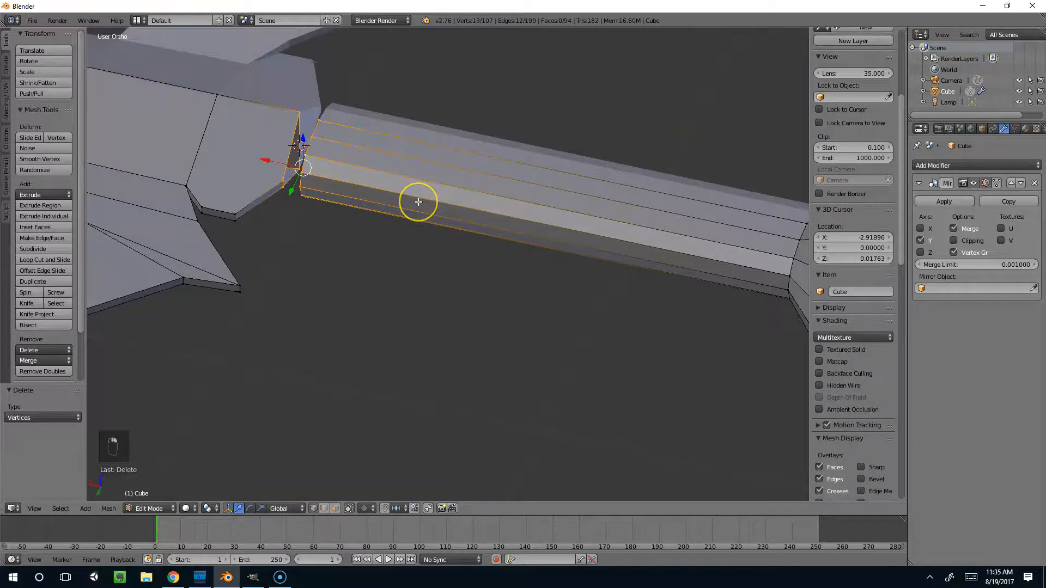
Try to bridge the selected guard and grip edge loops, and undo the bridge
{"action": "key", "text": "w"}
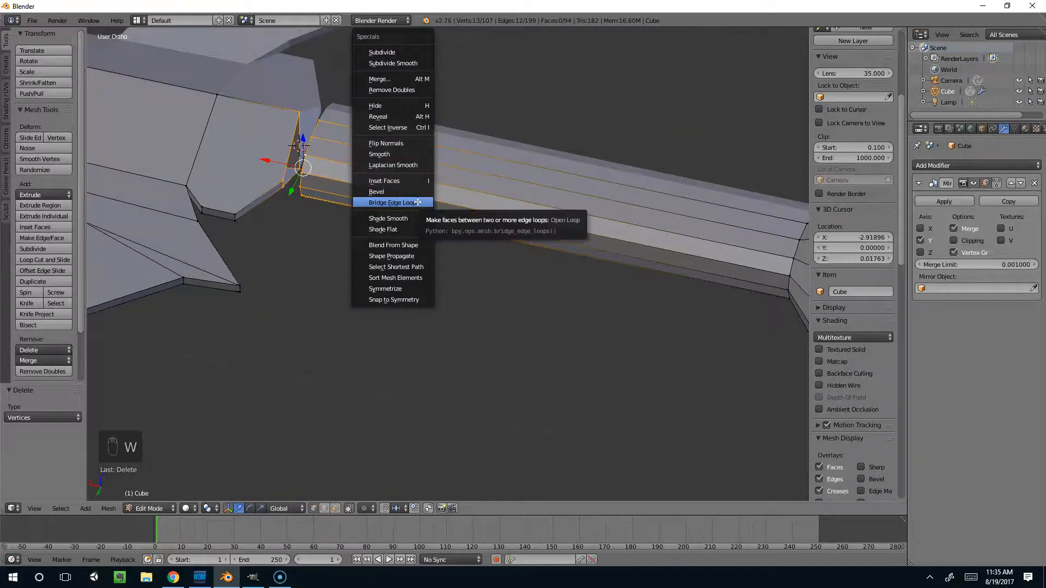
{"action": "left_click", "coordinate": [418, 202]}
{"action": "middle_click_drag", "start_coordinate": [416, 203], "coordinate": [302, 205]}
{"action": "key", "text": "ctrl+z"}
{"action": "middle_click_drag", "start_coordinate": [401, 206], "coordinate": [290, 108]}
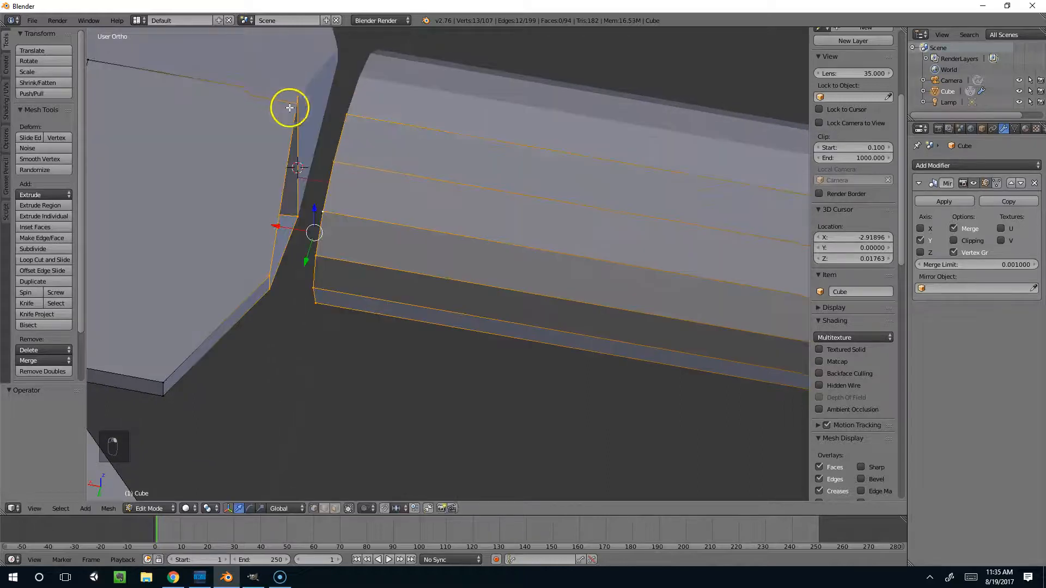
Subdivide the upper edge of the guard's end facing the grip with one cut
{"action": "right_click", "coordinate": [312, 89]}
{"action": "middle_click_drag", "start_coordinate": [355, 162], "coordinate": [244, 156]}
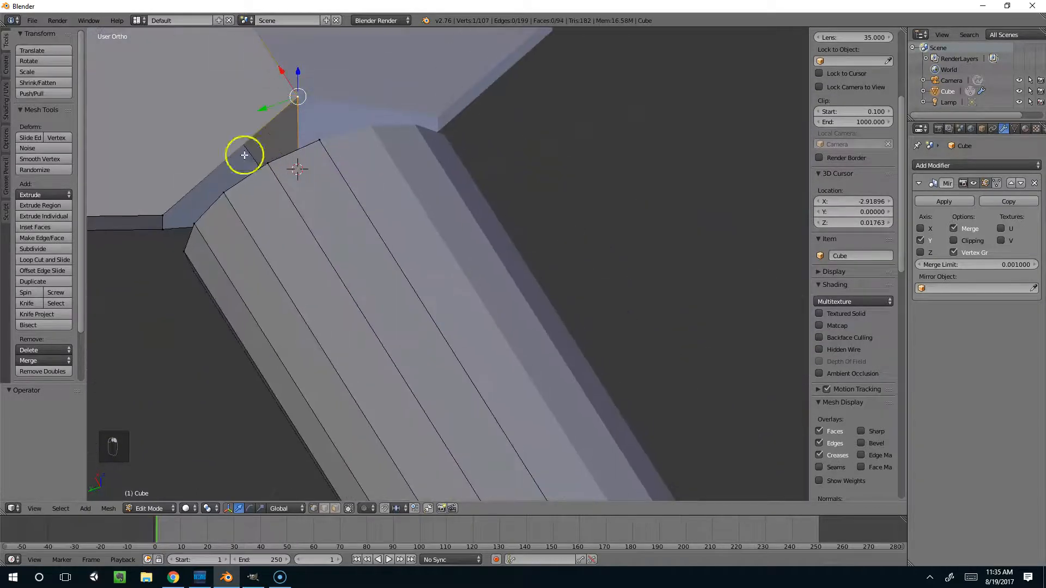
{"action": "right_click", "coordinate": [162, 220], "text": "shift"}
{"action": "key", "text": "w"}
{"action": "left_click", "coordinate": [148, 154]}
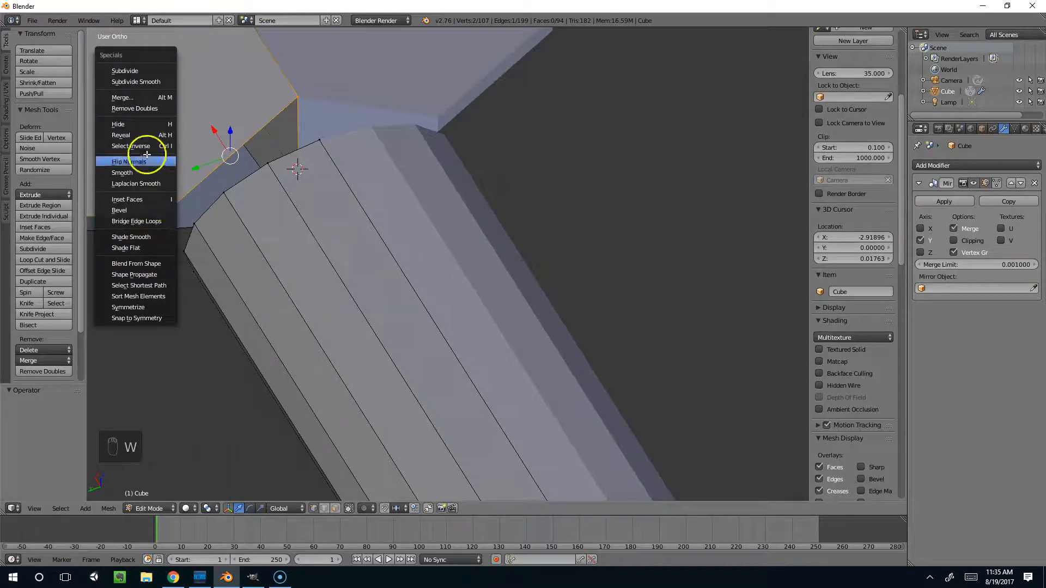
{"action": "left_click", "coordinate": [140, 70]}
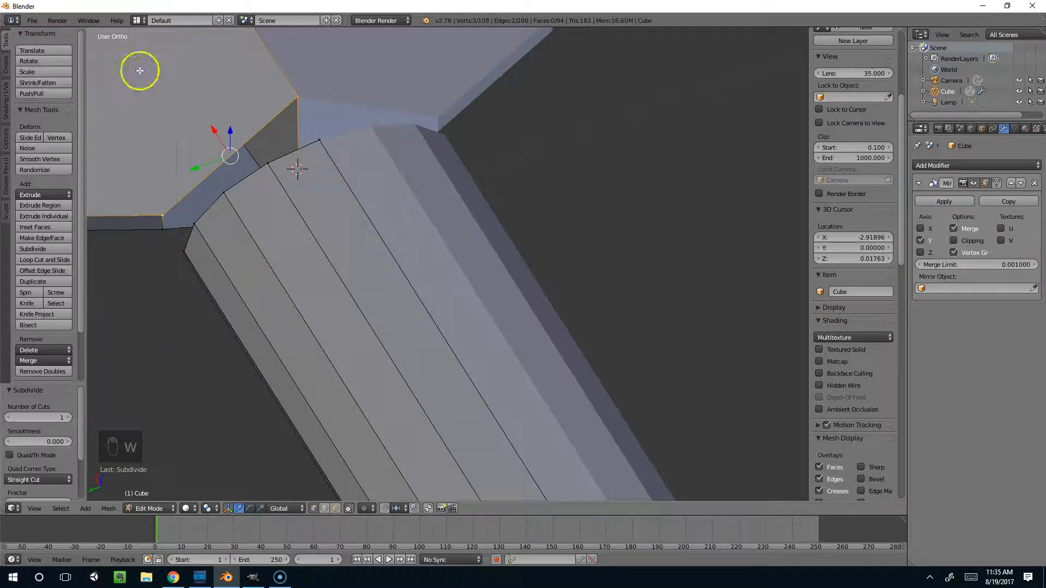
Raise the new midpoint vertex on the guard's end edge by about 0.028 along Z
{"action": "right_click", "coordinate": [227, 149]}
{"action": "middle_click_drag", "start_coordinate": [243, 146], "coordinate": [244, 104]}
{"action": "left_click_drag", "start_coordinate": [228, 124], "coordinate": [229, 109]}
{"action": "middle_click_drag", "start_coordinate": [236, 116], "coordinate": [268, 127]}
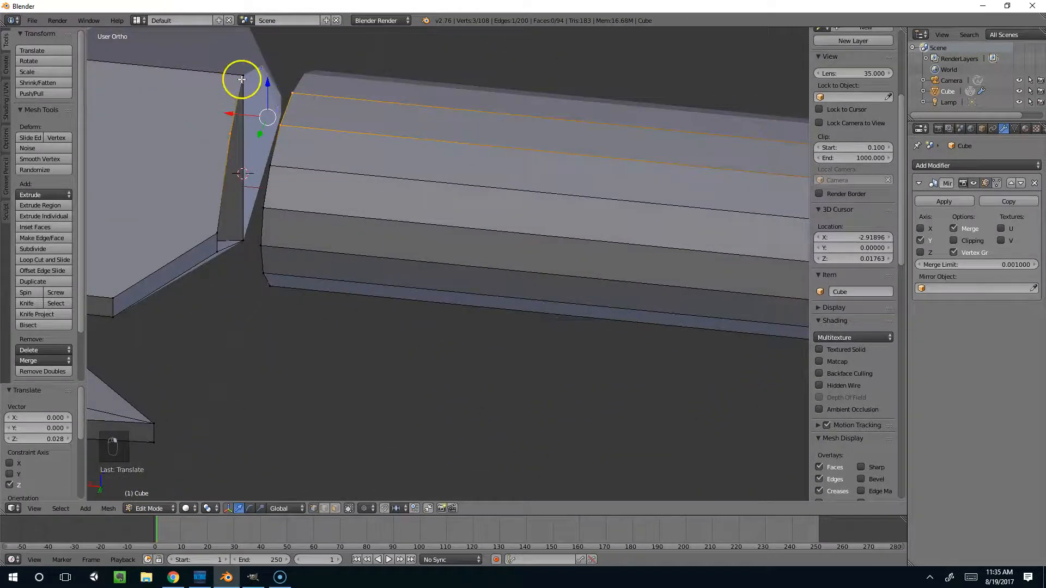
Fill the upper gap between the guard's end and the grip with faces joining their neighbouring vertices
{"action": "key", "text": "f"}
{"action": "middle_click_drag", "start_coordinate": [352, 152], "coordinate": [257, 131]}
{"action": "right_click", "coordinate": [225, 126], "text": "shift"}
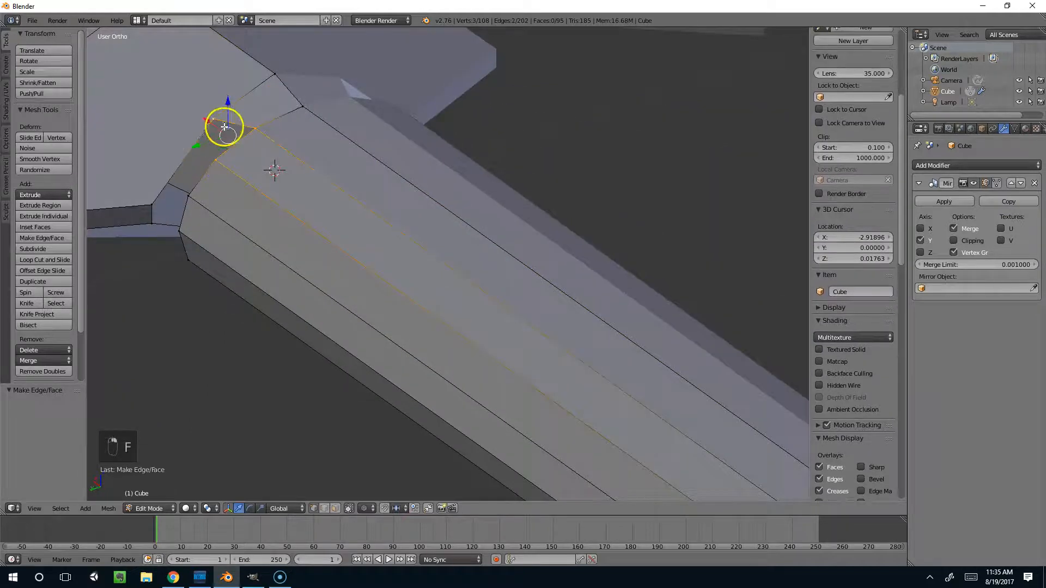
{"action": "middle_click_drag", "start_coordinate": [197, 237], "coordinate": [438, 376]}
{"action": "key", "text": "f"}
{"action": "key", "text": "Tab"}
{"action": "key", "text": "Tab"}
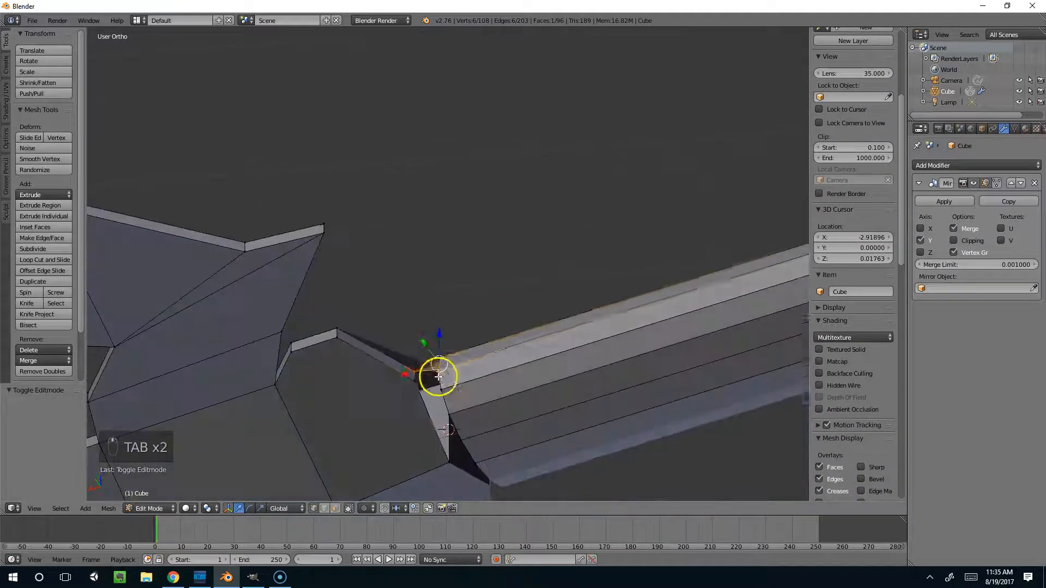
Subdivide the underside edge of the guard's end and shift its new midpoint vertex about 0.009 along Y
{"action": "right_click", "coordinate": [451, 453]}
{"action": "key", "text": "w"}
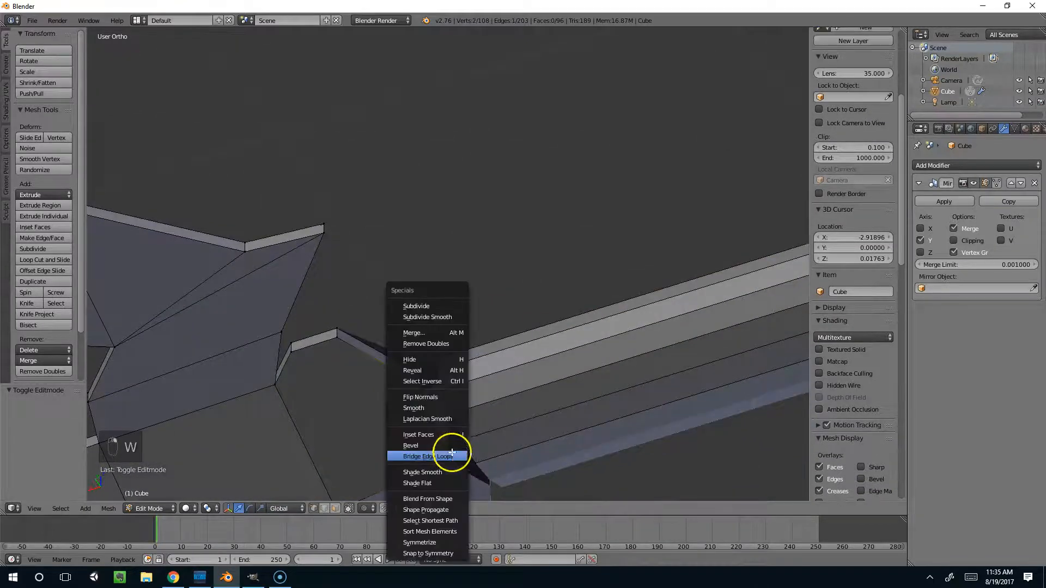
{"action": "left_click", "coordinate": [441, 306]}
{"action": "middle_click_drag", "start_coordinate": [439, 301], "coordinate": [474, 369]}
{"action": "right_click", "coordinate": [432, 421]}
{"action": "left_click_drag", "start_coordinate": [434, 393], "coordinate": [441, 411]}
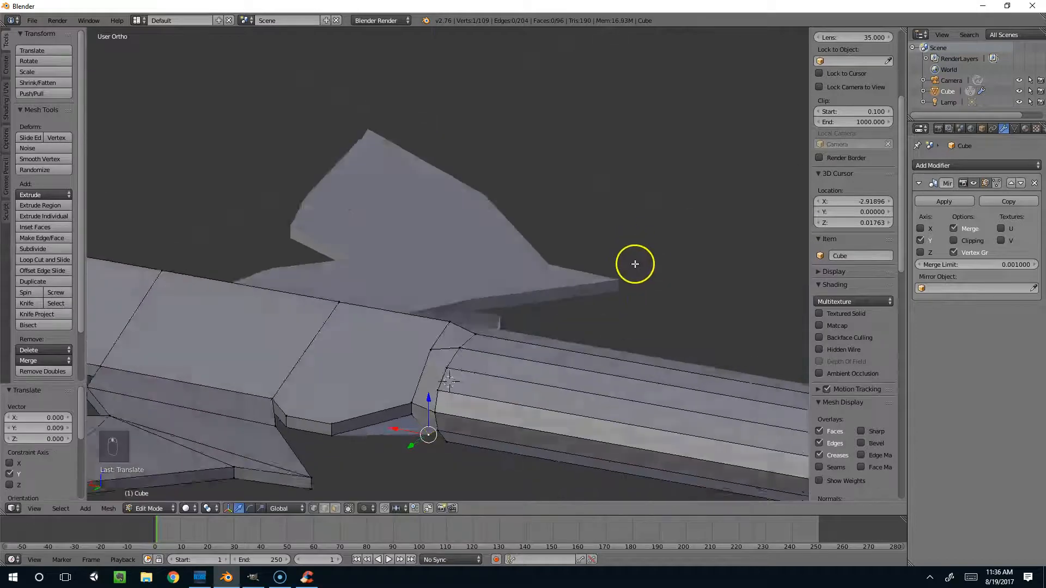
Fill the remaining gaps between the guard and the underside of the grip with faces, and inspect the join in Object Mode
{"action": "middle_click_drag", "start_coordinate": [636, 262], "coordinate": [428, 347]}
{"action": "middle_click_drag", "start_coordinate": [390, 307], "coordinate": [465, 391]}
{"action": "right_click", "coordinate": [396, 304], "text": "shift"}
{"action": "right_click", "coordinate": [448, 308], "text": "shift"}
{"action": "key", "text": "f"}
{"action": "middle_click_drag", "start_coordinate": [569, 399], "coordinate": [465, 365]}
{"action": "right_click", "coordinate": [471, 409]}
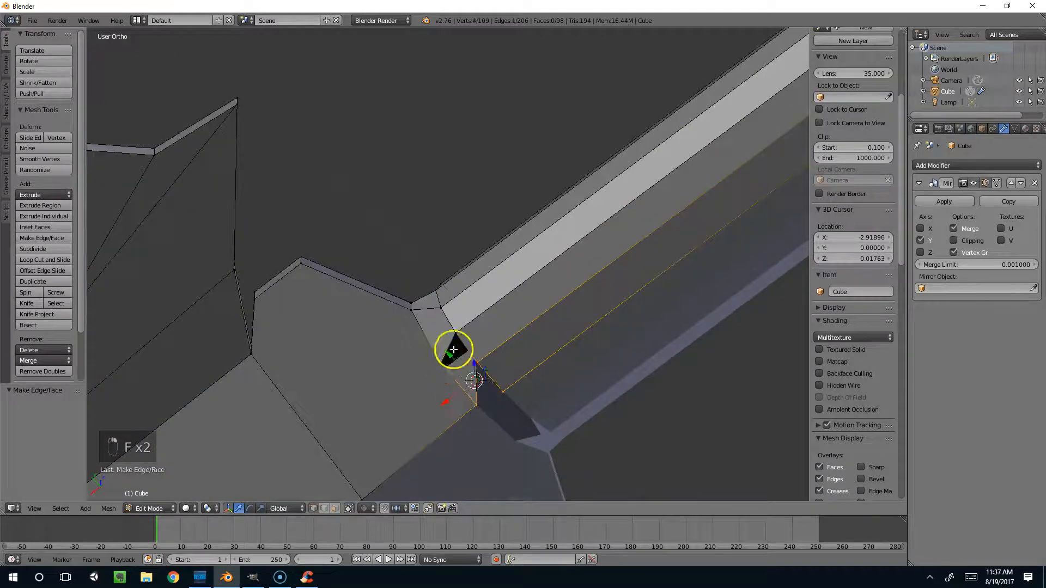
{"action": "middle_click_drag", "start_coordinate": [563, 397], "coordinate": [577, 454]}
{"action": "key", "text": "Tab"}
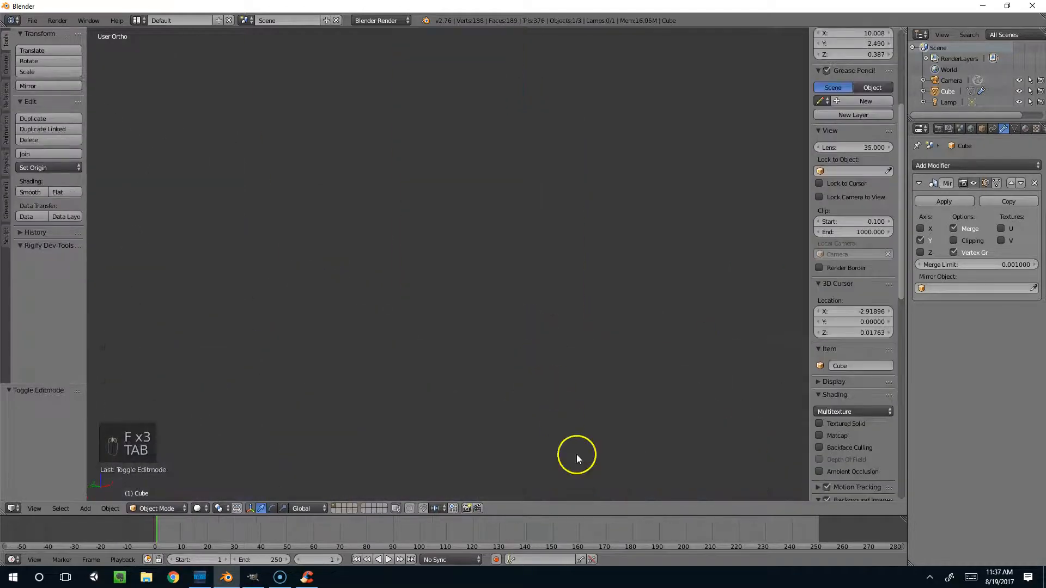
{"action": "middle_click_drag", "start_coordinate": [543, 352], "coordinate": [452, 356]}
{"action": "key", "text": "Tab"}
{"action": "key", "text": "Tab"}
{"action": "key", "text": "Tab"}
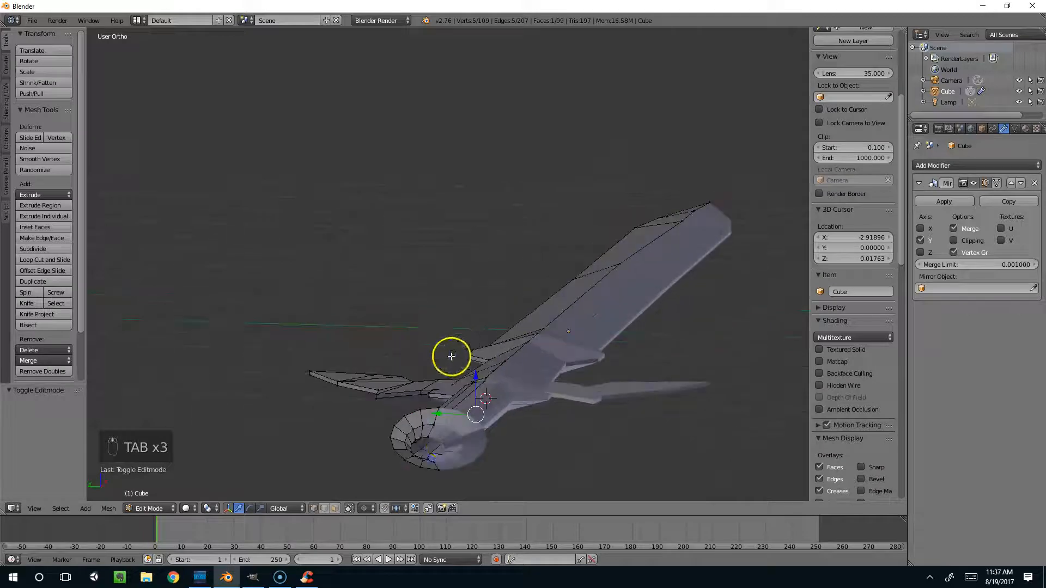
Select the open edge loop at the pommel's end and fill it with a face
{"action": "right_click", "coordinate": [424, 446]}
{"action": "right_click", "coordinate": [429, 440], "text": "alt"}
{"action": "middle_click_drag", "start_coordinate": [556, 438], "coordinate": [549, 365], "text": "shift"}
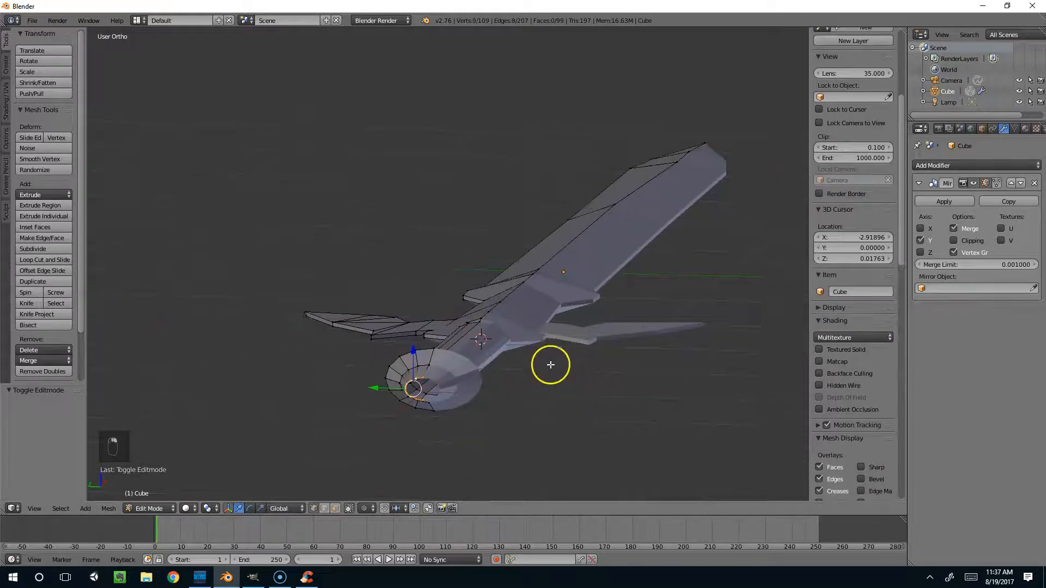
{"action": "scroll", "coordinate": [545, 365], "scroll_direction": "up", "scroll_amount": 3}
{"action": "middle_click_drag", "start_coordinate": [431, 374], "coordinate": [460, 393]}
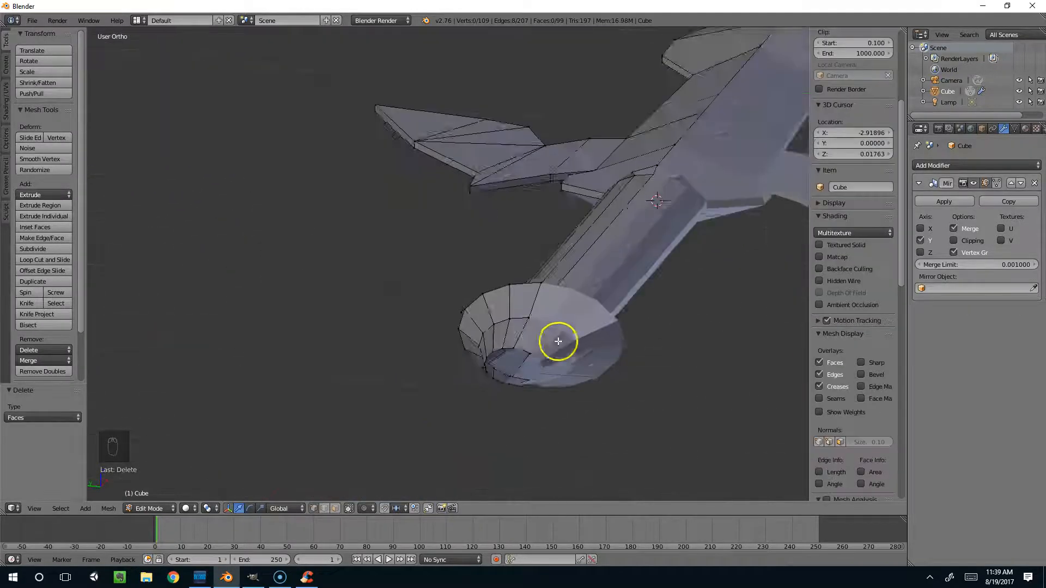
{"action": "middle_click_drag", "start_coordinate": [561, 343], "coordinate": [635, 285]}
{"action": "right_click", "coordinate": [522, 366], "text": "alt"}
{"action": "key", "text": "f"}
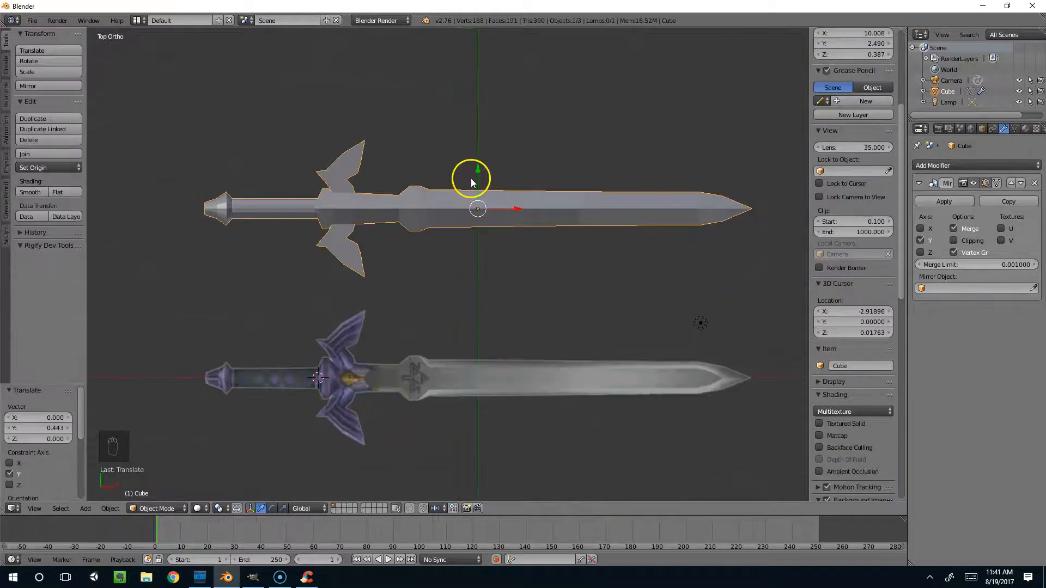
Move the whole sword about 0.04 along Y, farther from the reference image
{"action": "left_click_drag", "start_coordinate": [474, 168], "coordinate": [505, 168]}
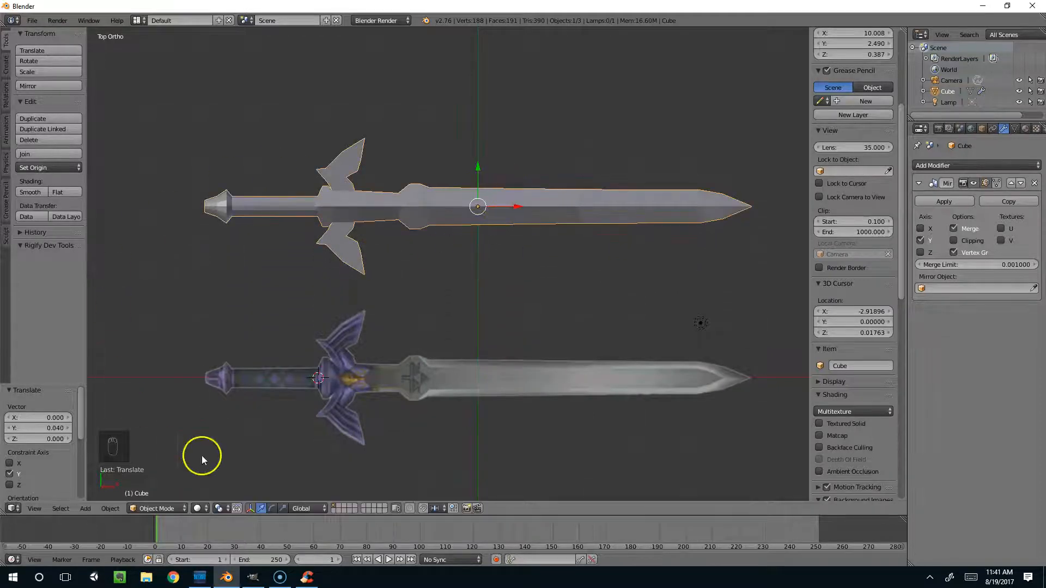